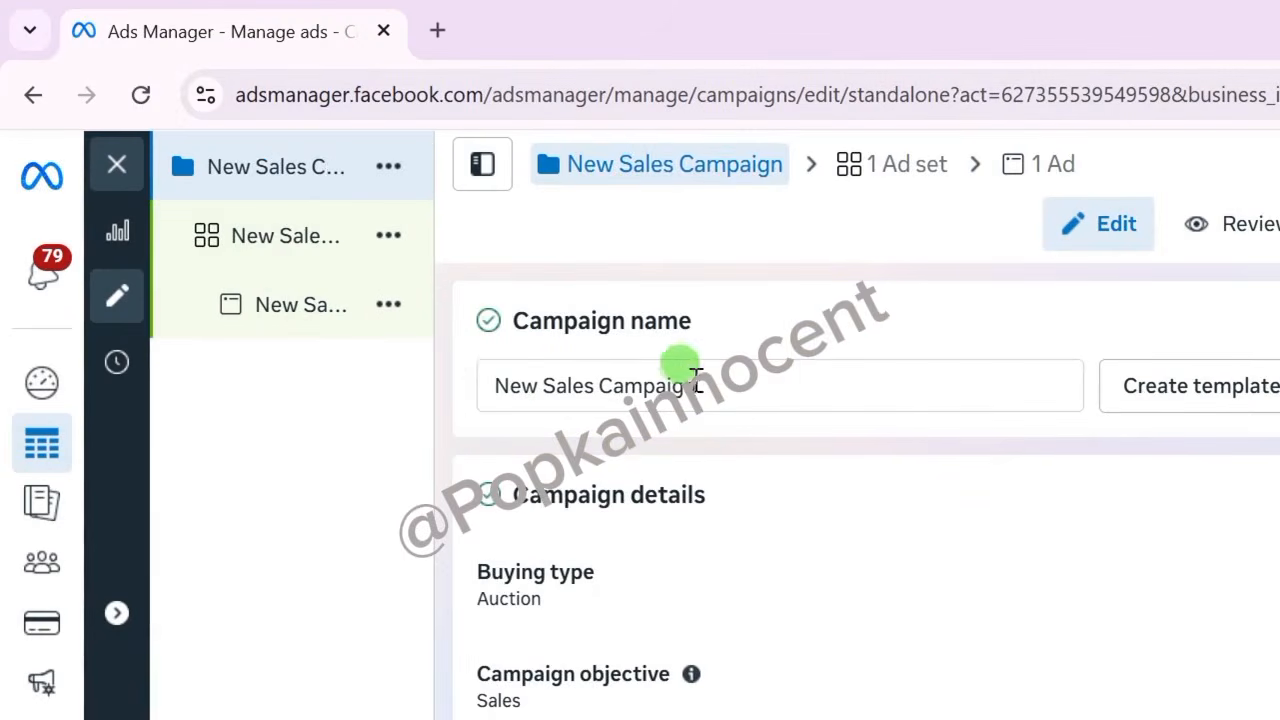
# Step: Rename the campaign to "ebook sales" and copy the new name
pyautogui.tripleClick(680, 375)
pyautogui.press('BackSpace')
pyautogui.write('eb')
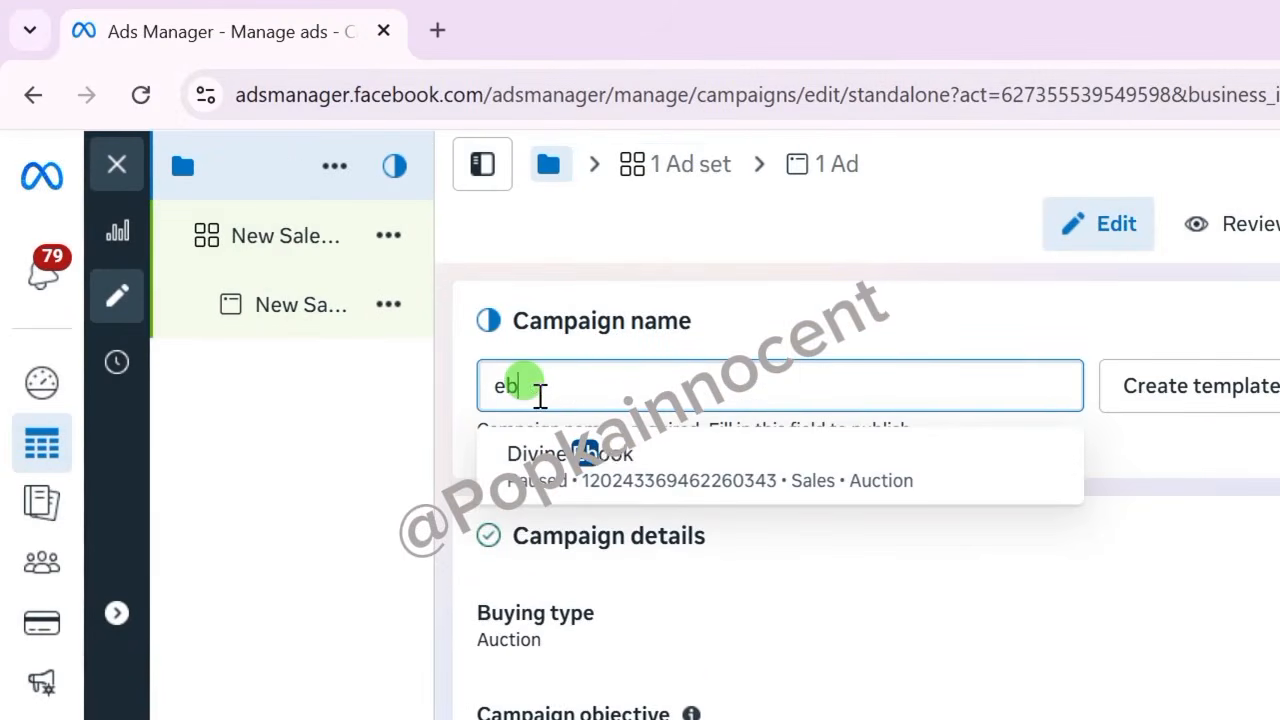
pyautogui.write('ook sales')
pyautogui.moveTo(629, 395); pyautogui.dragTo(510, 395)
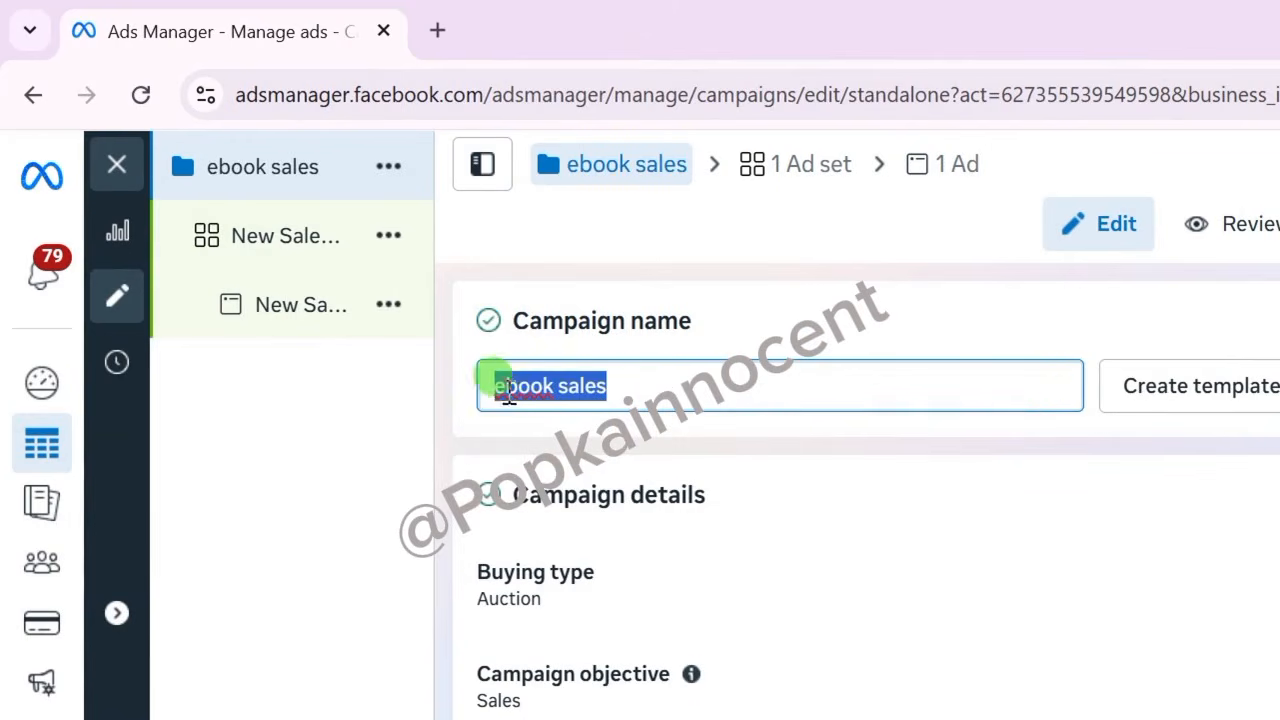
pyautogui.rightClick(508, 392)
pyautogui.click(577, 497)
# Step: Switch the campaign's budget strategy to Ad set budget and go through the remaining campaign settings
pyautogui.scroll(-2, 654, 198)
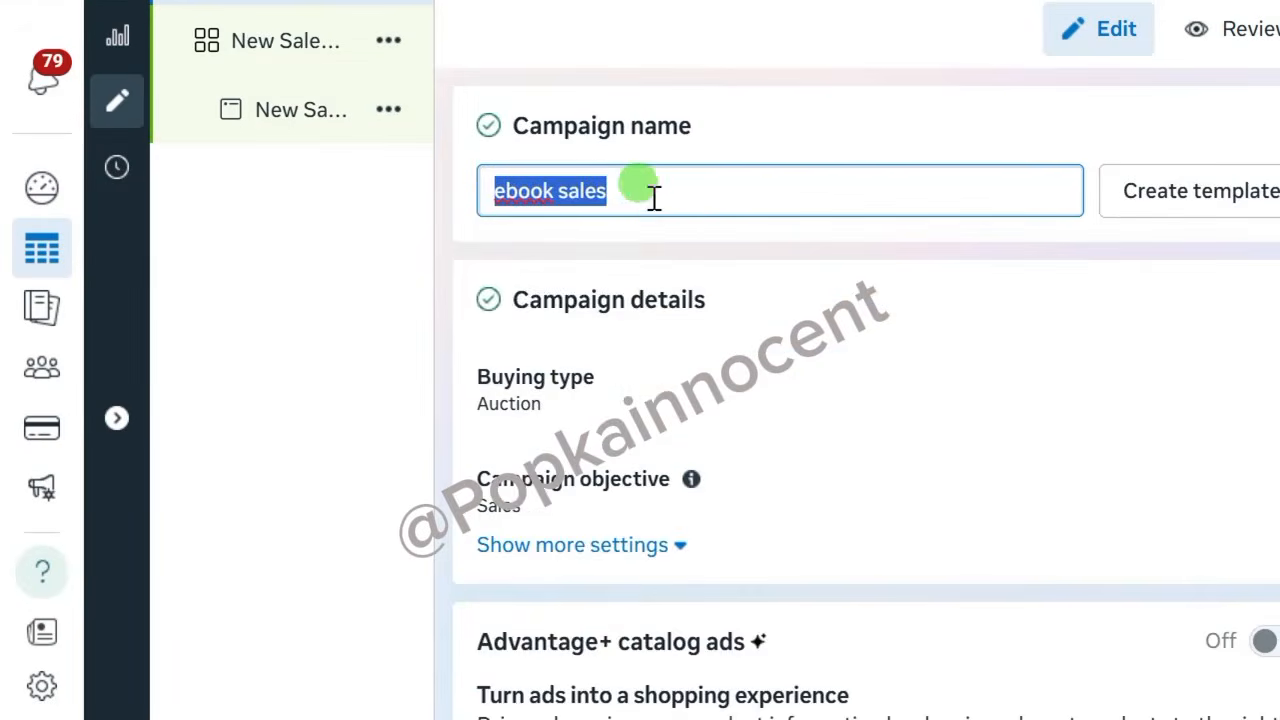
pyautogui.scroll(-9, 654, 198)
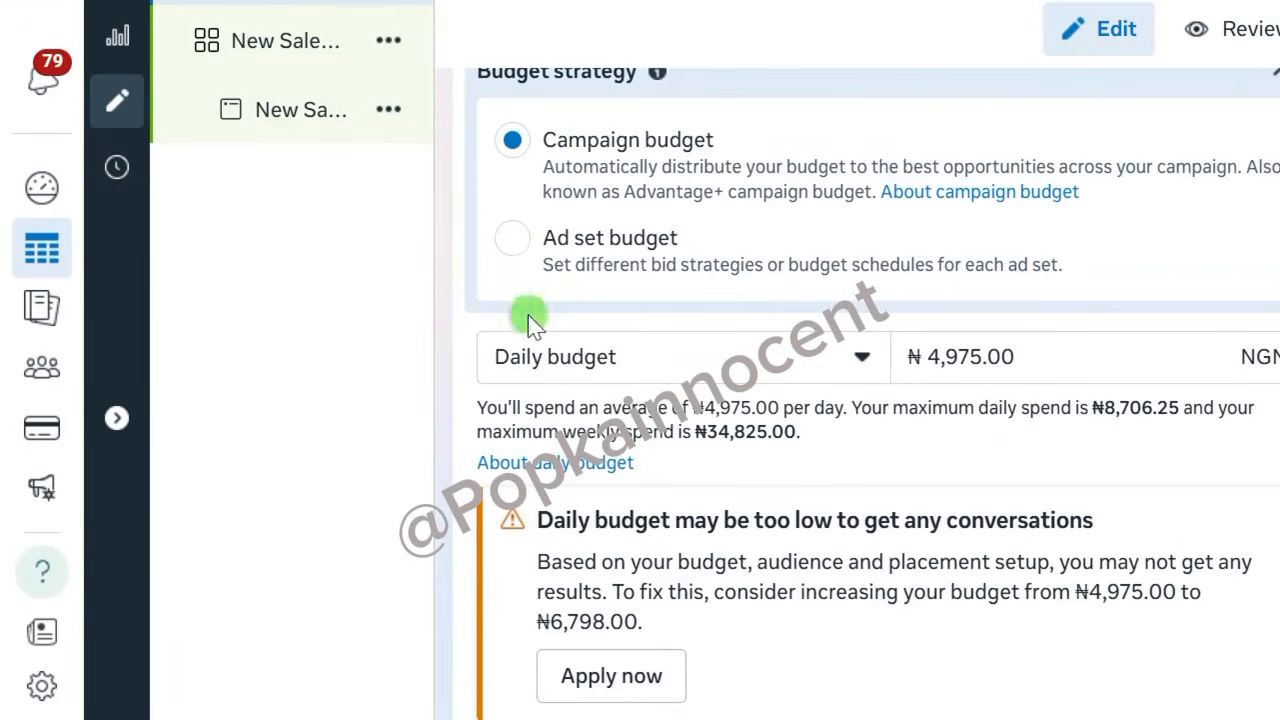
pyautogui.click(525, 245)
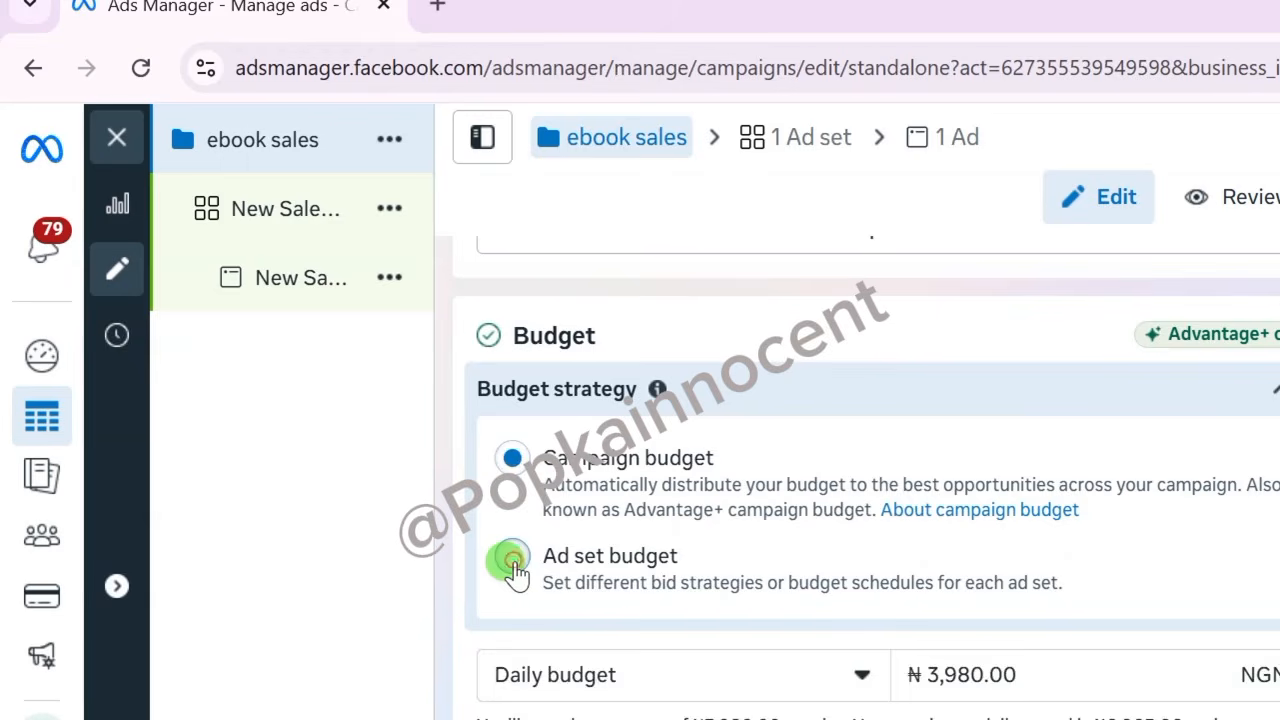
pyautogui.click(511, 557)
pyautogui.scroll(-10, 620, 626)
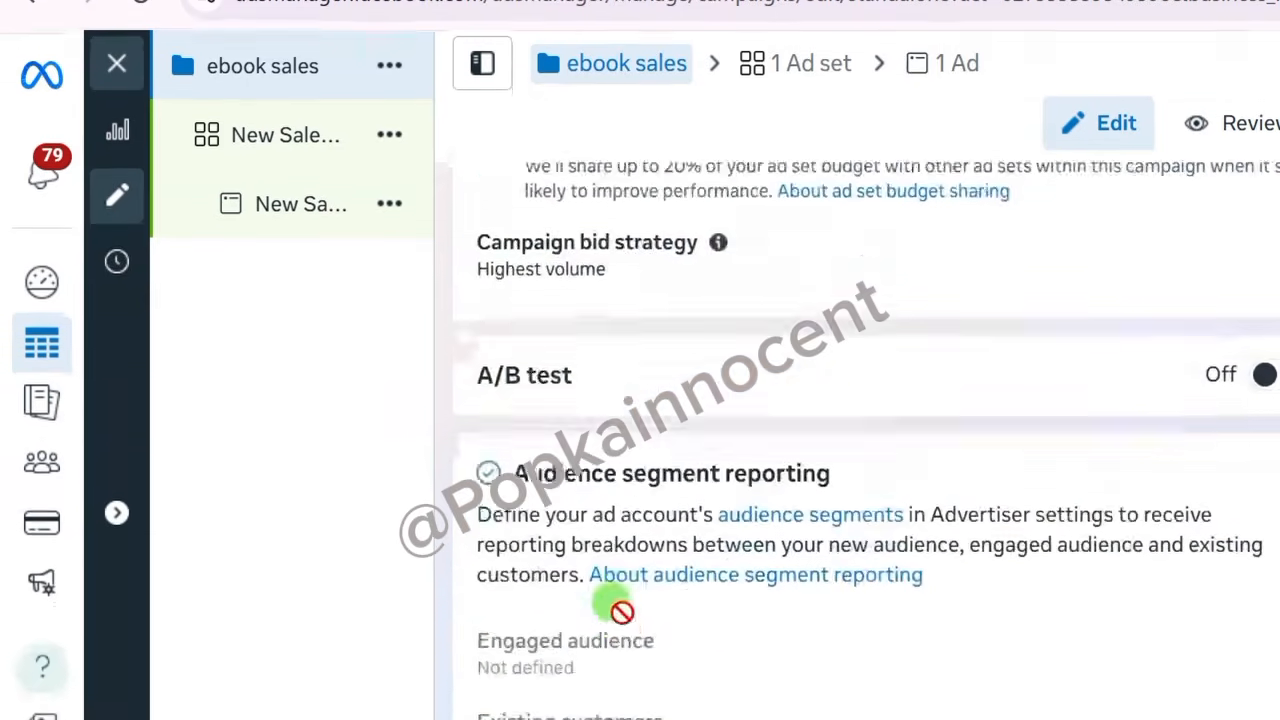
pyautogui.scroll(2, 566, 226)
pyautogui.scroll(-2, 566, 260)
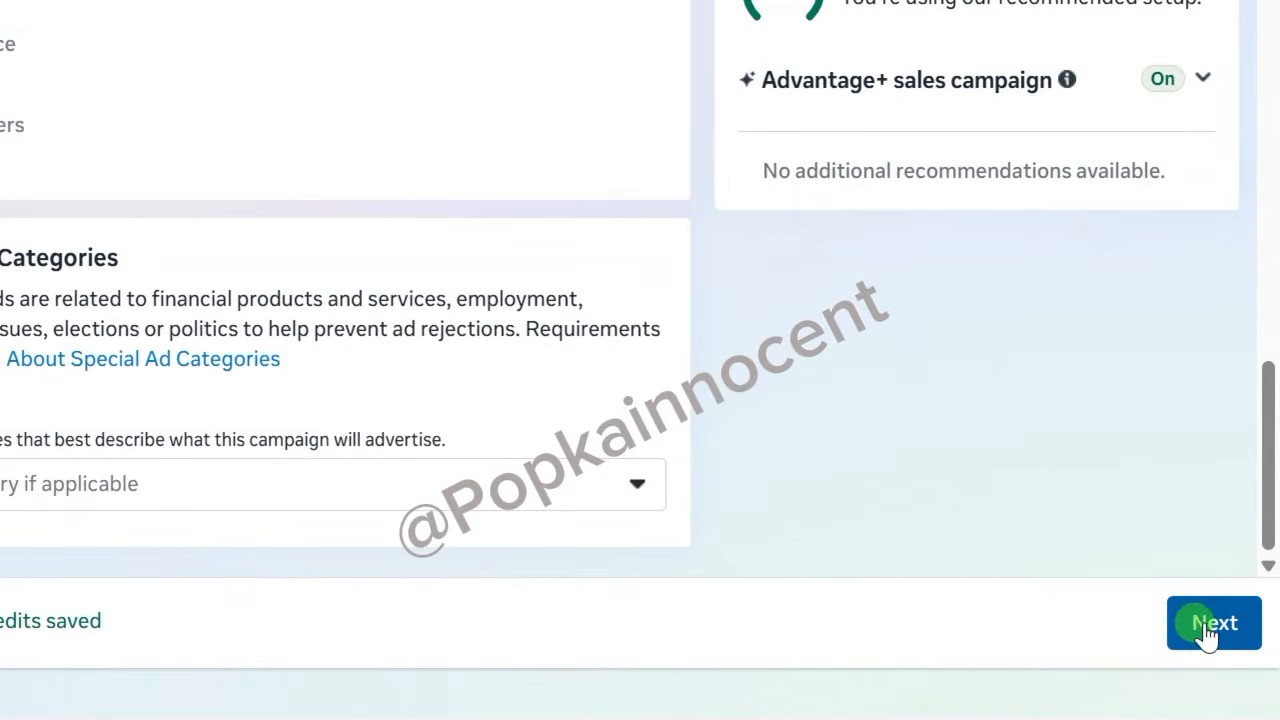
# Step: Continue to the ad set and replace its name with the copied campaign name "ebook sales"
pyautogui.click(1210, 628)
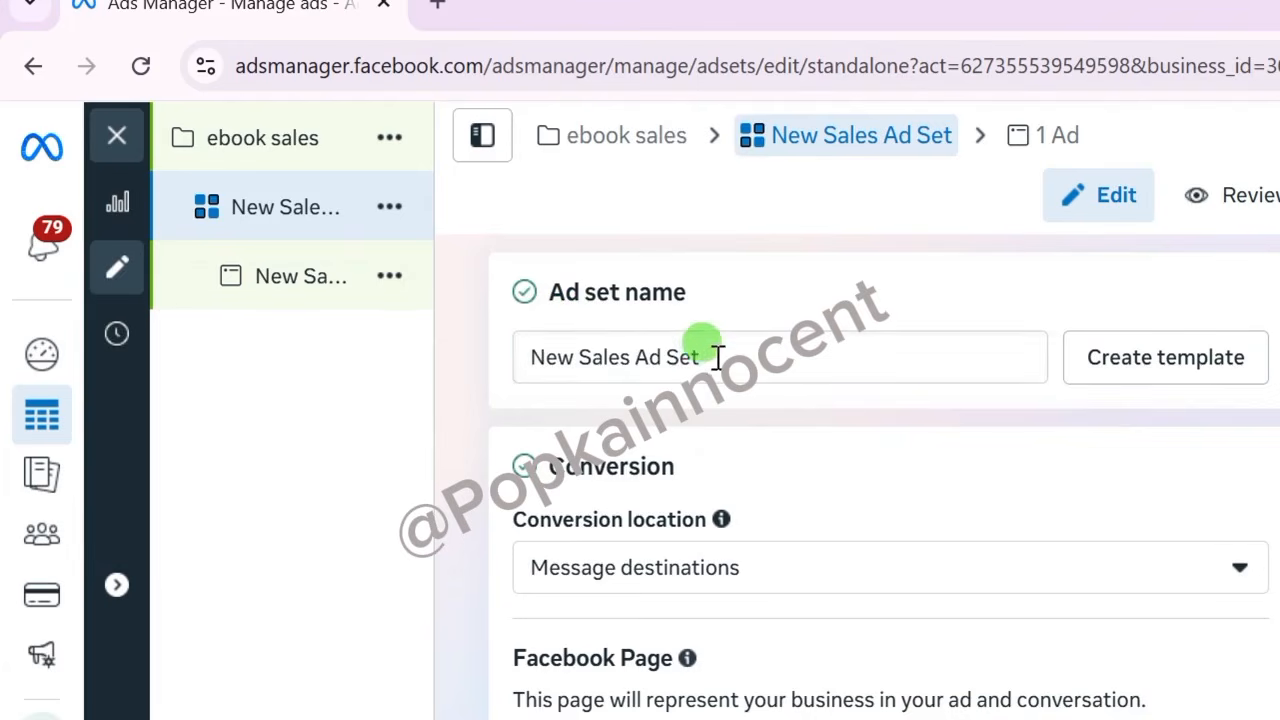
pyautogui.moveTo(714, 357); pyautogui.dragTo(546, 362)
pyautogui.rightClick(565, 352)
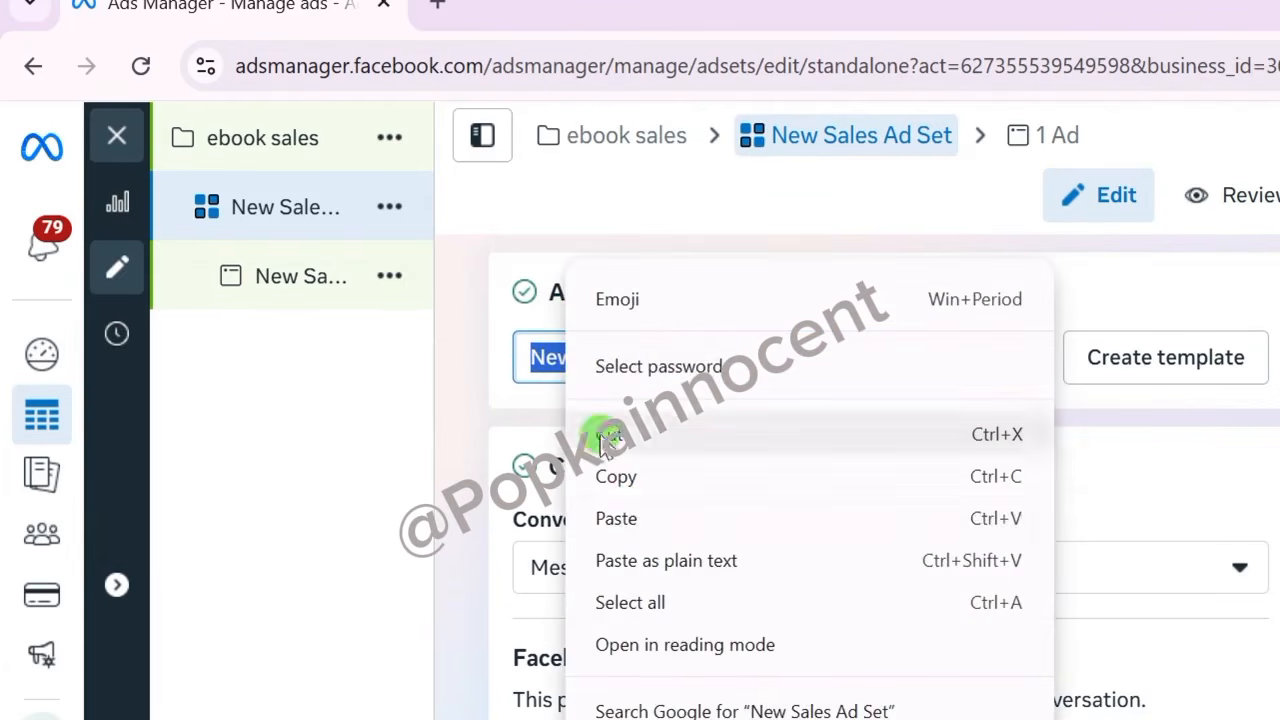
pyautogui.click(629, 517)
# Step: Set the ad set's conversion location to Website
pyautogui.scroll(-1, 645, 520)
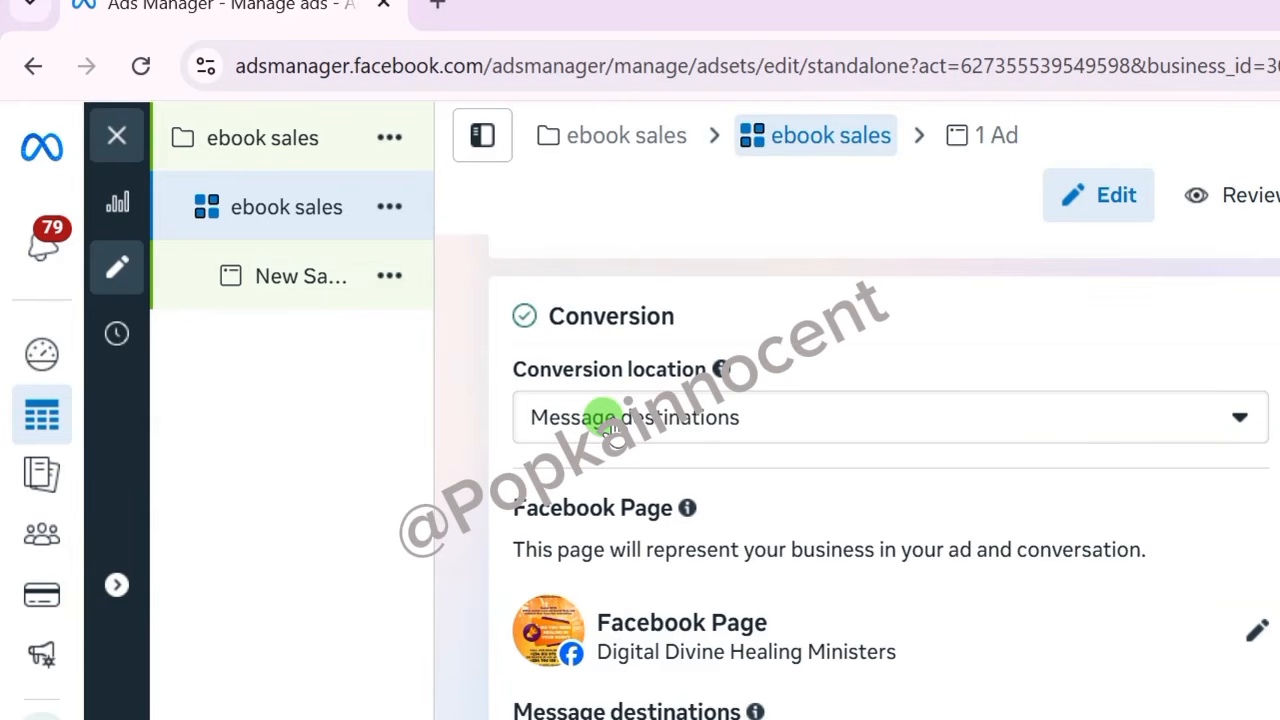
pyautogui.click(1240, 417)
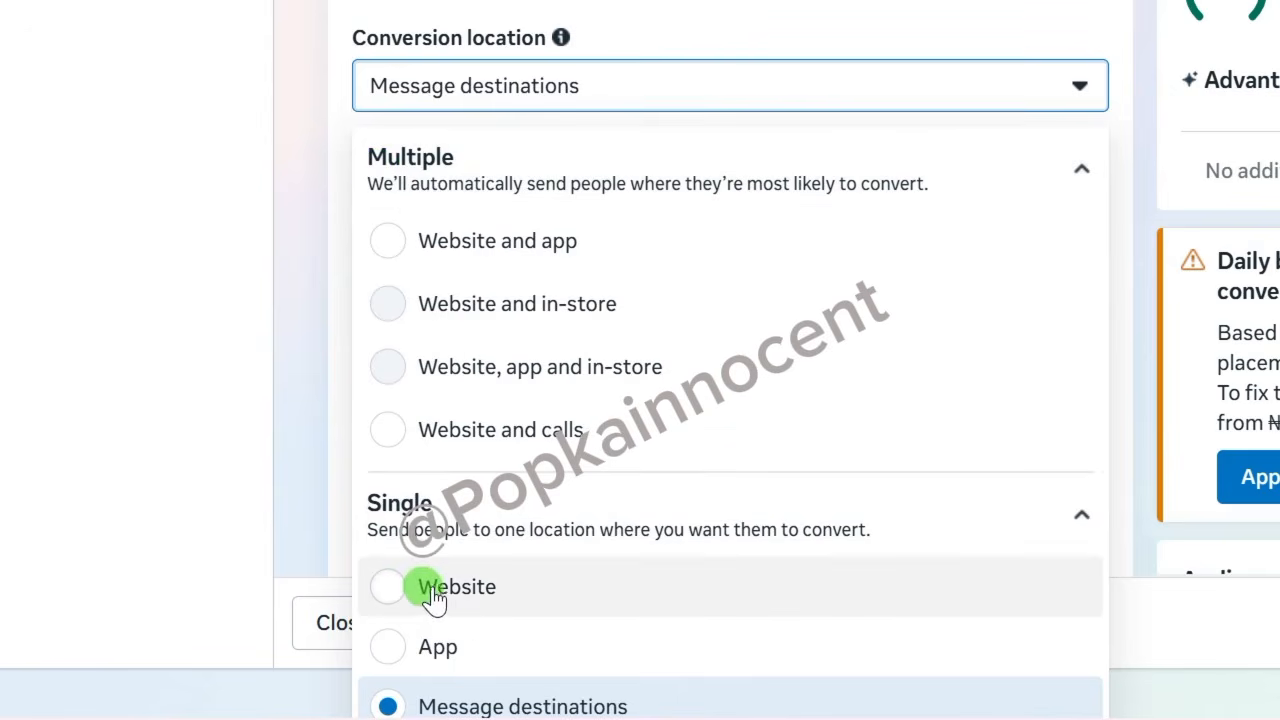
pyautogui.click(436, 592)
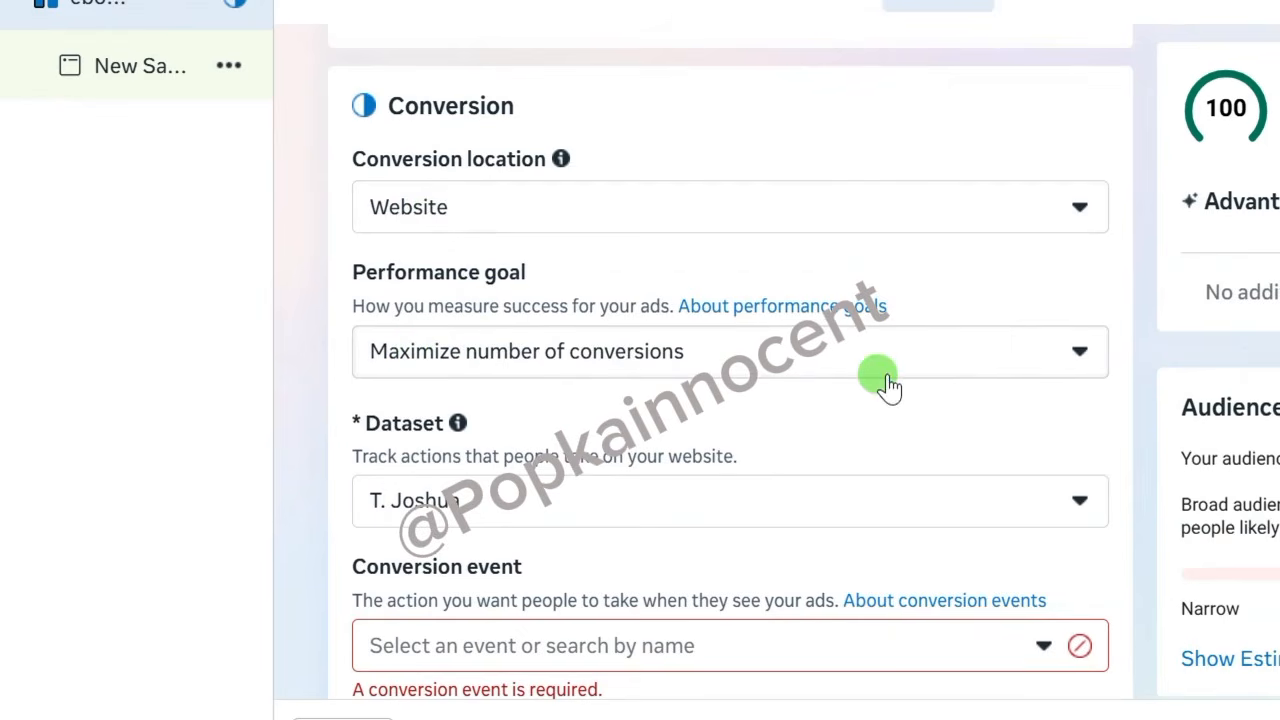
pyautogui.scroll(-2, 597, 423)
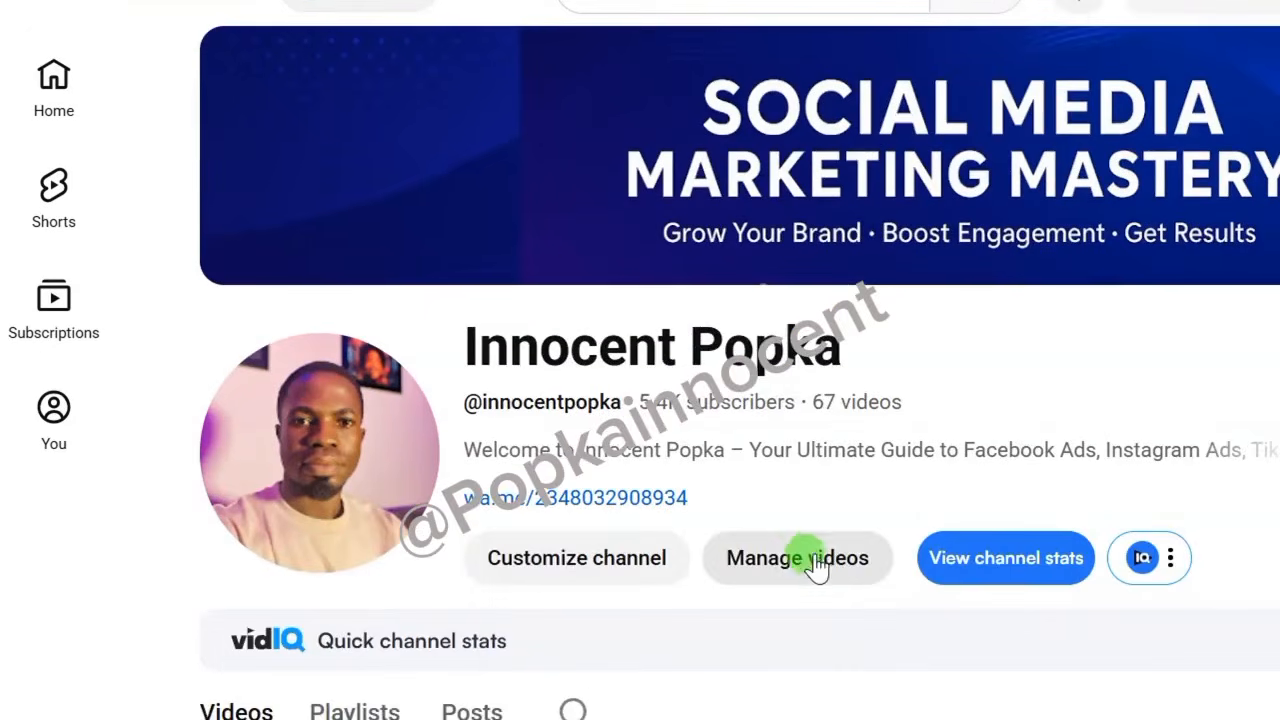
# Step: Switch to the YouTube channel page and look through its videos for the guide on adding a Facebook Pixel to Selar
pyautogui.scroll(-4, 808, 563)
pyautogui.scroll(-15, 787, 615)
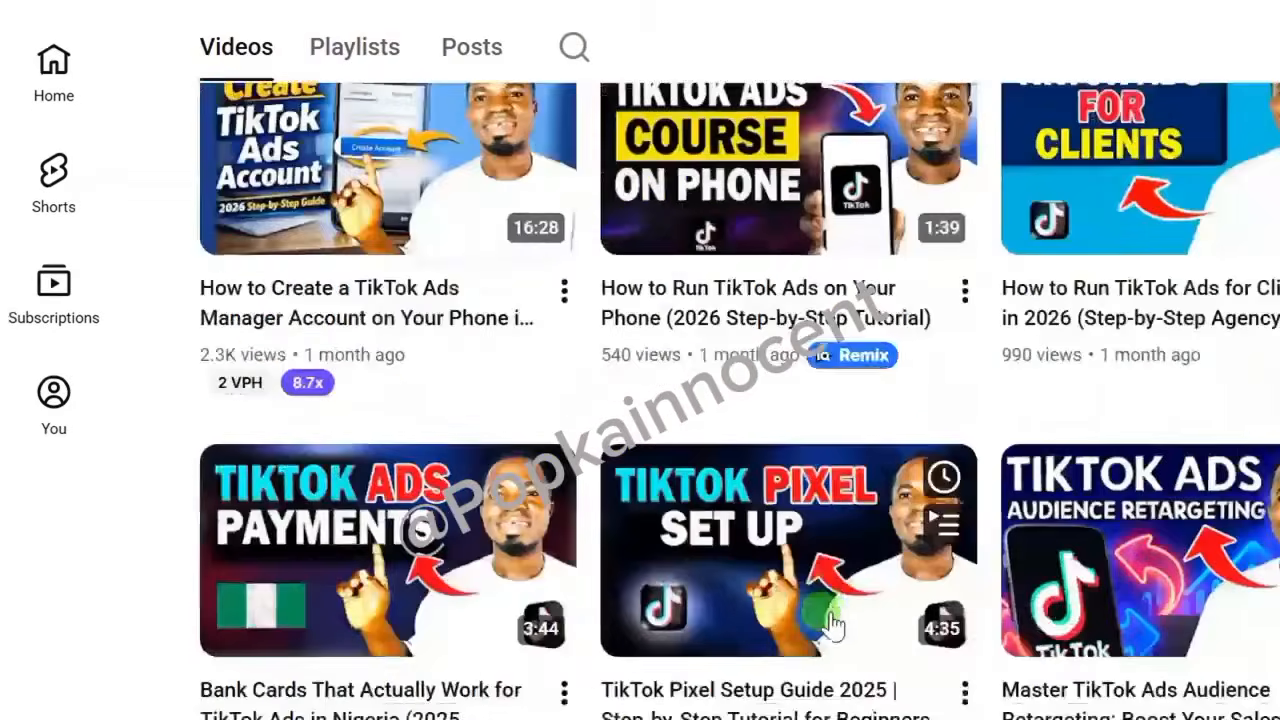
pyautogui.scroll(-8, 988, 585)
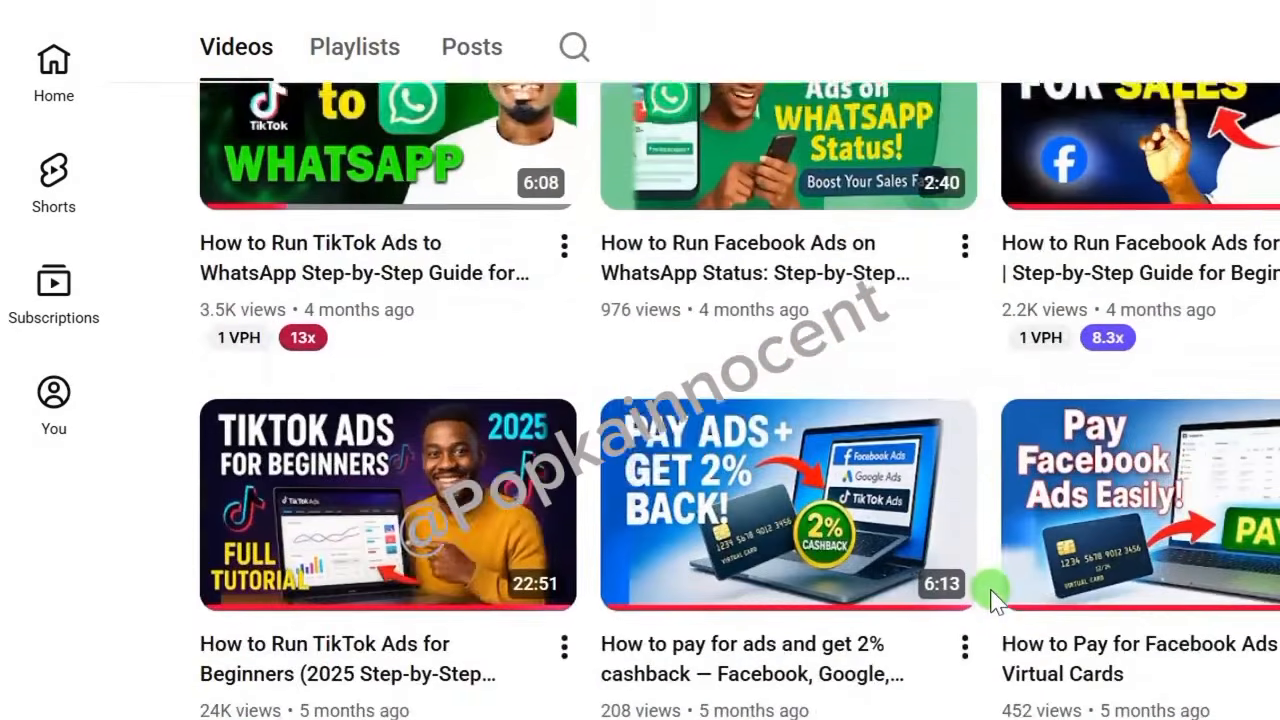
pyautogui.scroll(-10, 988, 585)
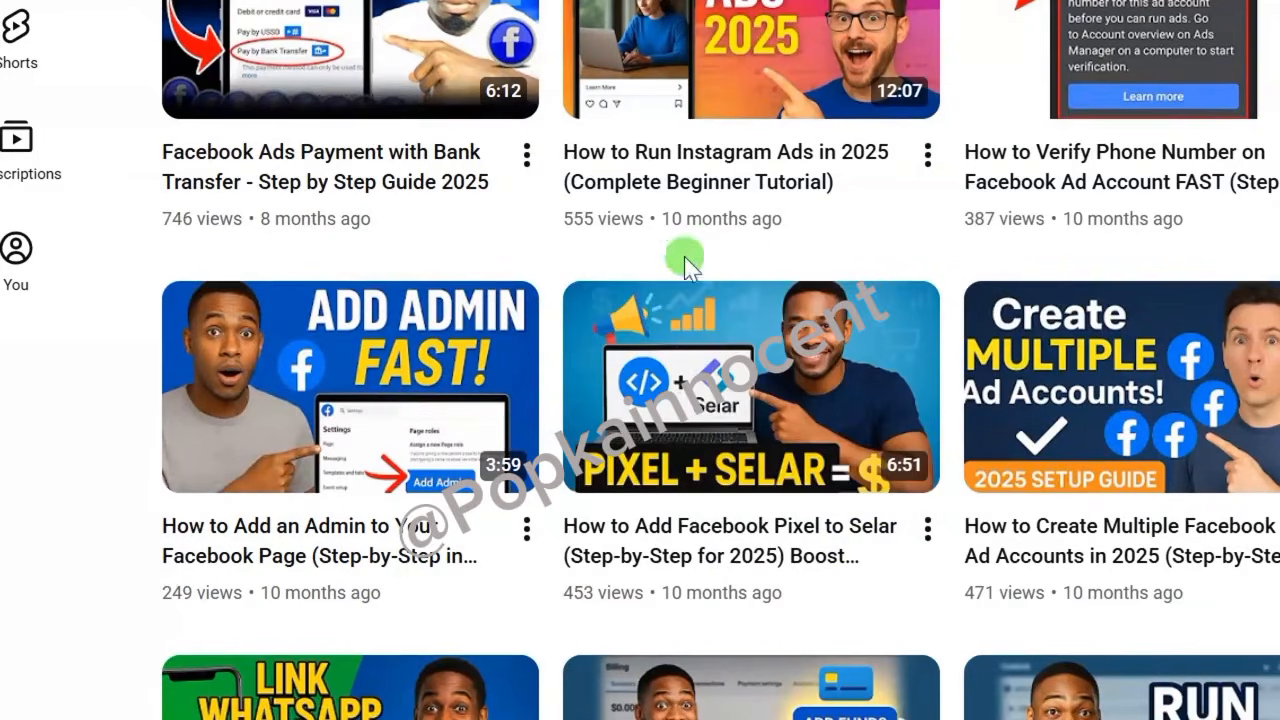
pyautogui.moveTo(914, 520)
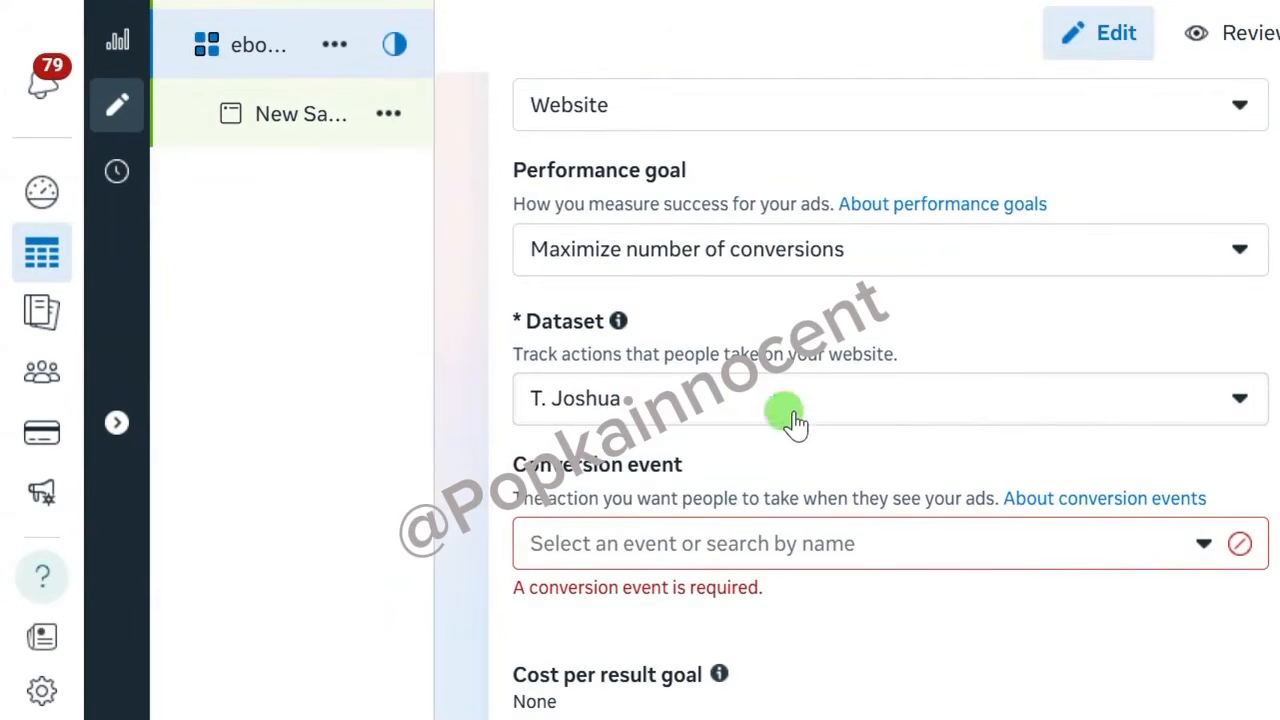
# Step: Return to the ad set in Ads Manager and choose Purchase as the conversion event
pyautogui.scroll(-3, 455, 415)
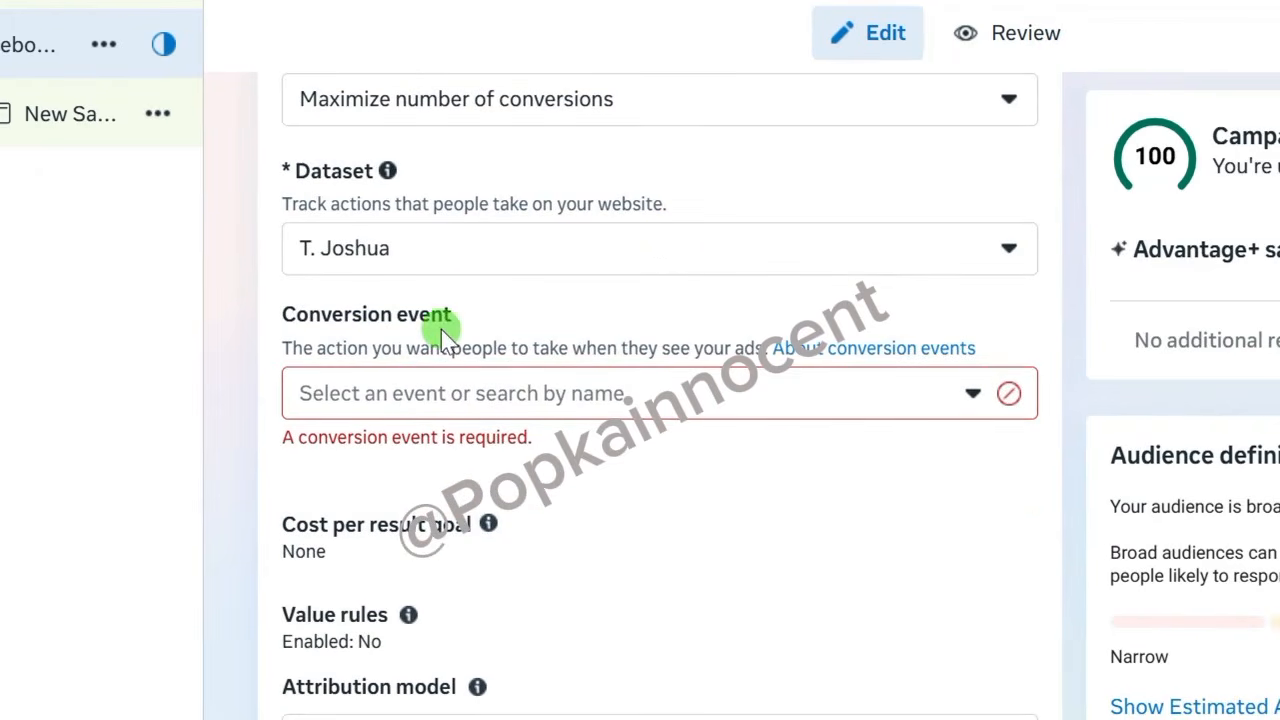
pyautogui.click(968, 395)
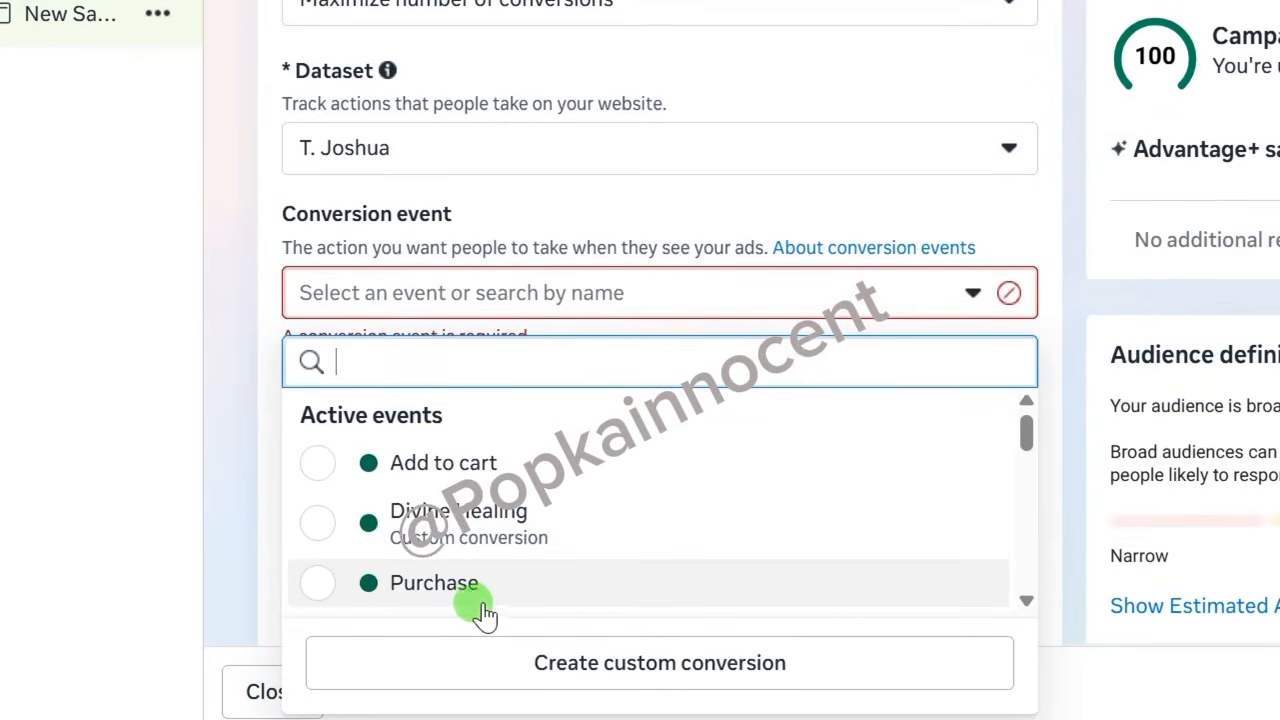
pyautogui.scroll(-2, 460, 500)
pyautogui.scroll(2, 440, 530)
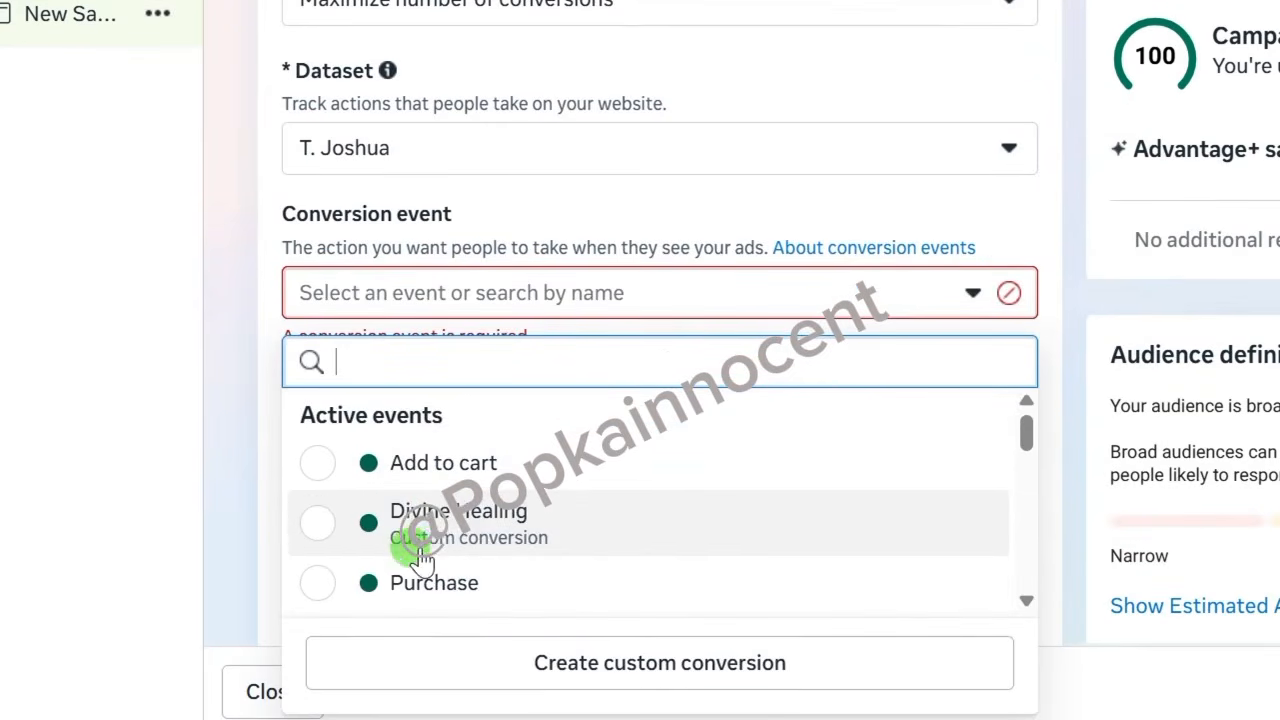
pyautogui.scroll(-3, 422, 560)
pyautogui.scroll(2, 414, 480)
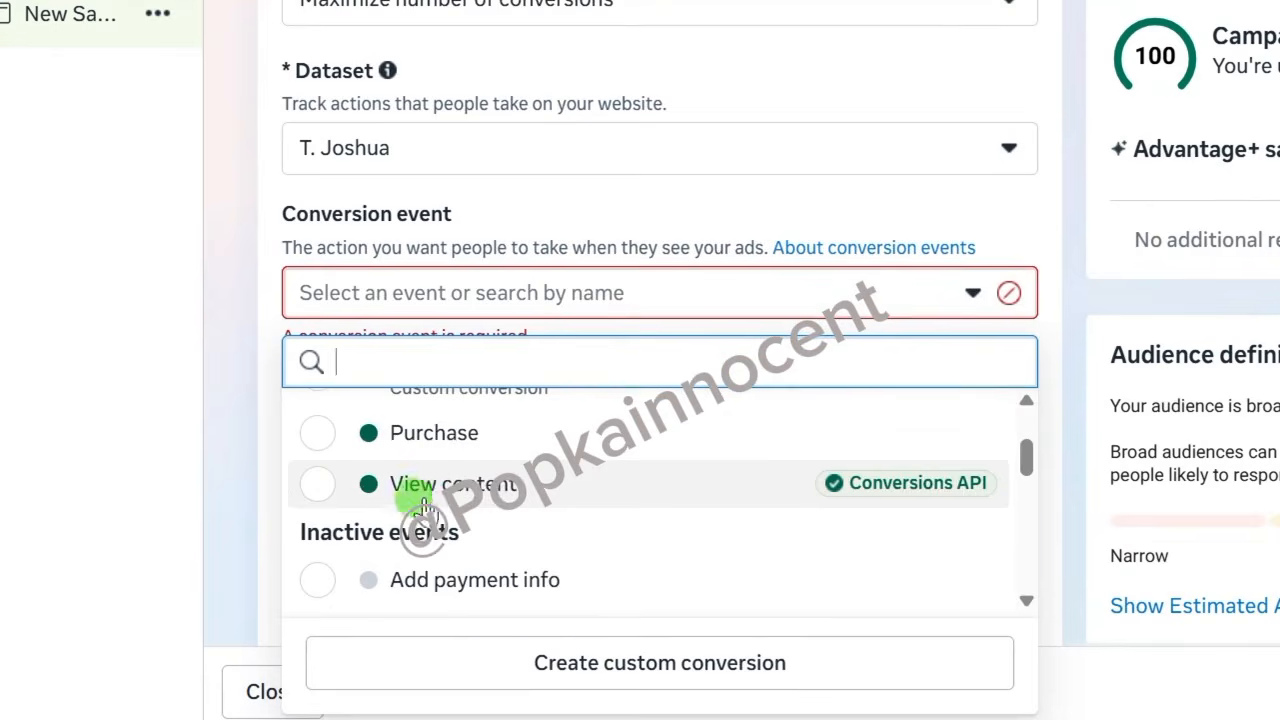
pyautogui.scroll(2, 440, 495)
pyautogui.scroll(-2, 445, 540)
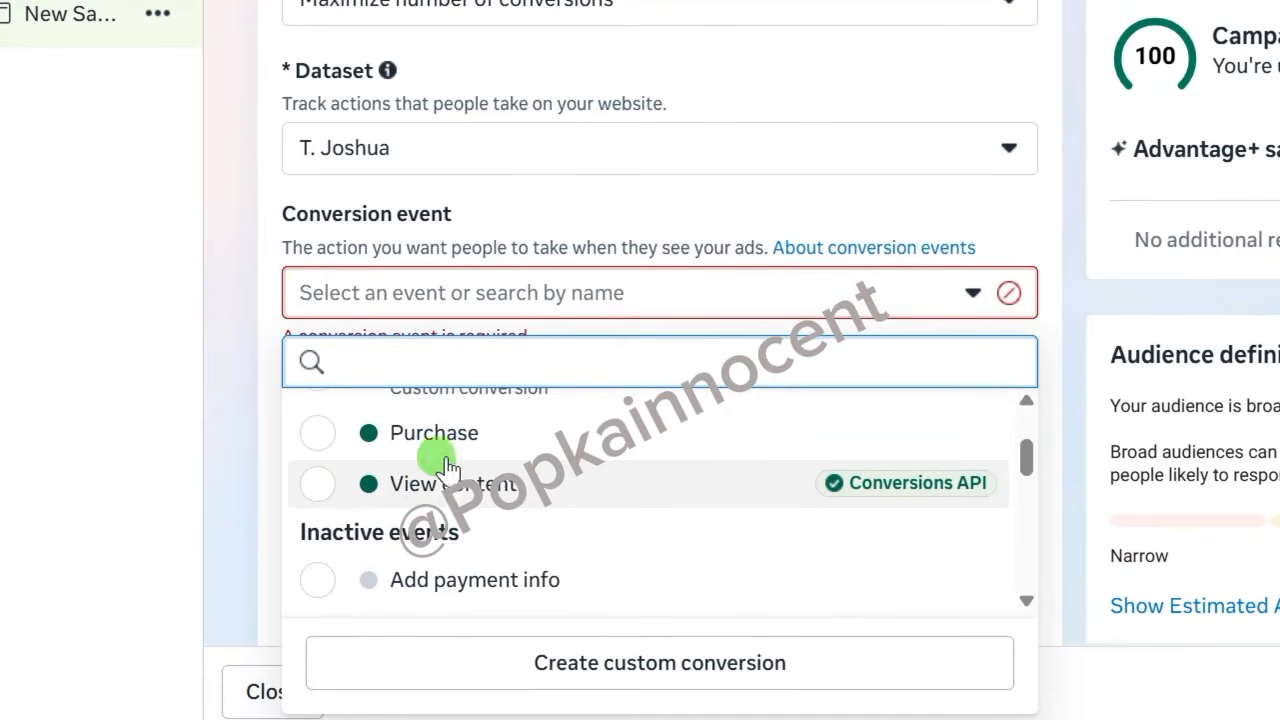
pyautogui.click(447, 436)
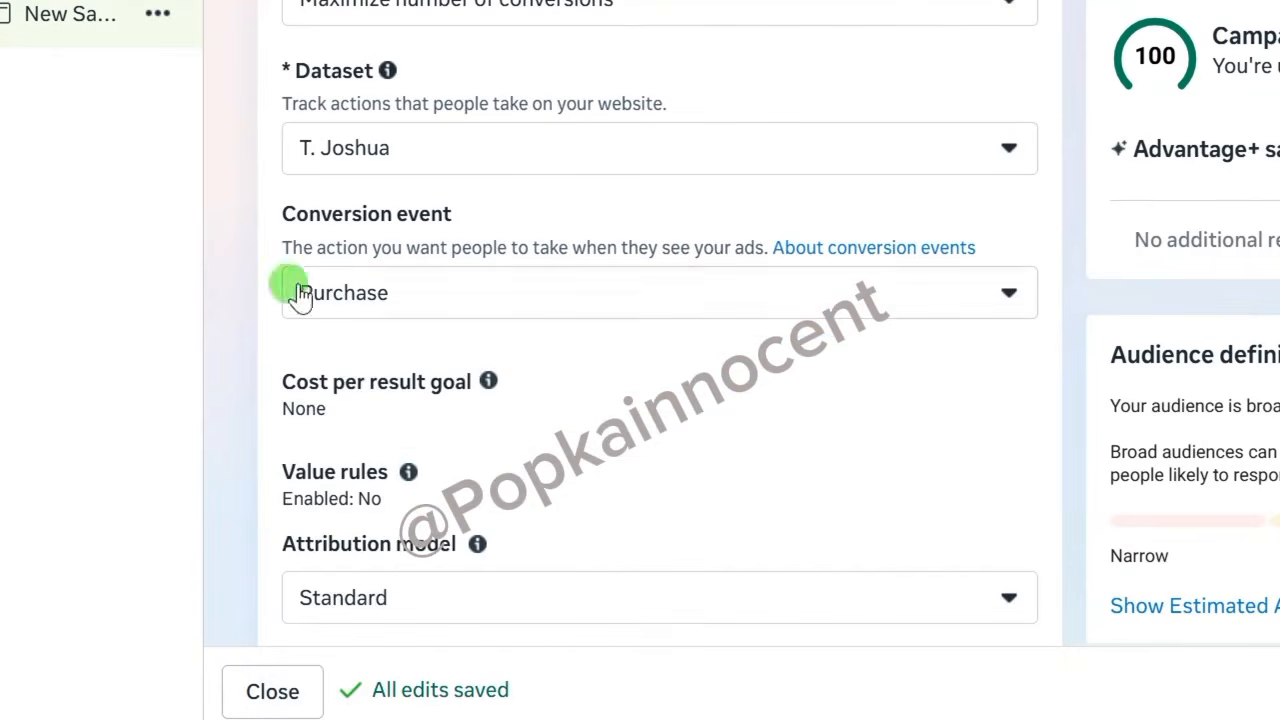
# Step: Set the ad set's daily budget to 5,350 NGN
pyautogui.scroll(-2, 267, 375)
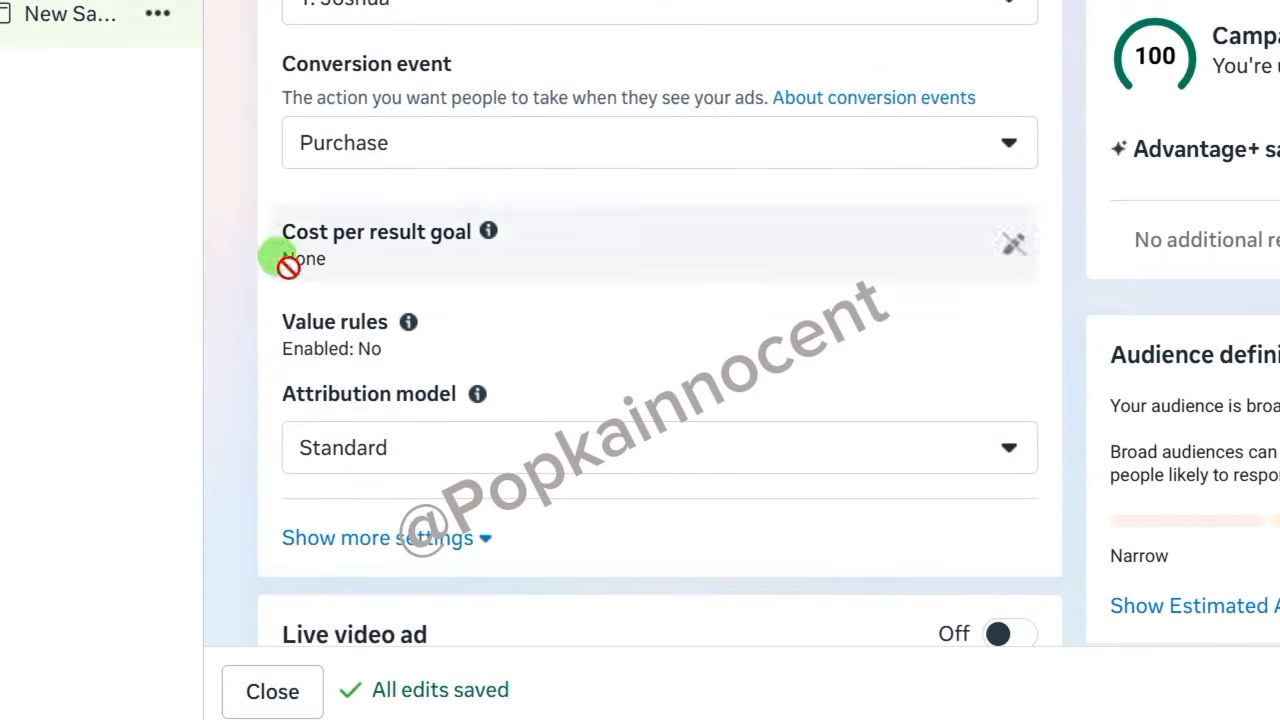
pyautogui.scroll(-2, 248, 394)
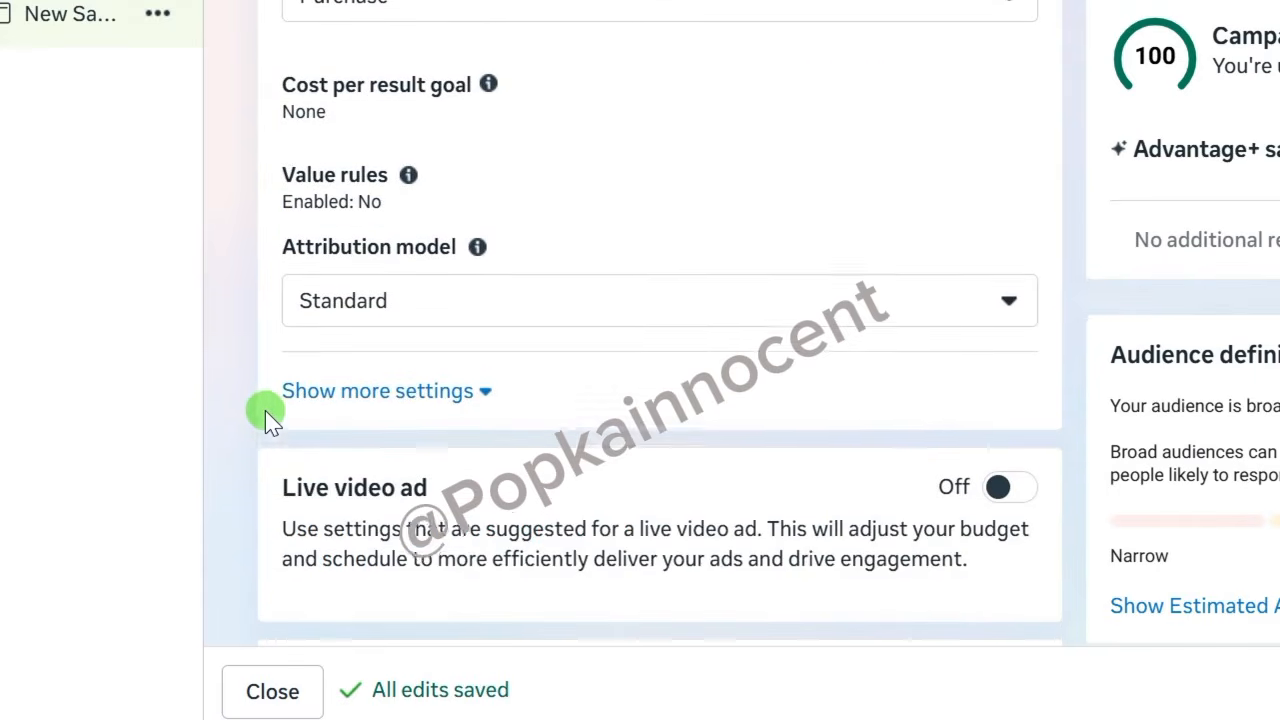
pyautogui.scroll(-6, 265, 394)
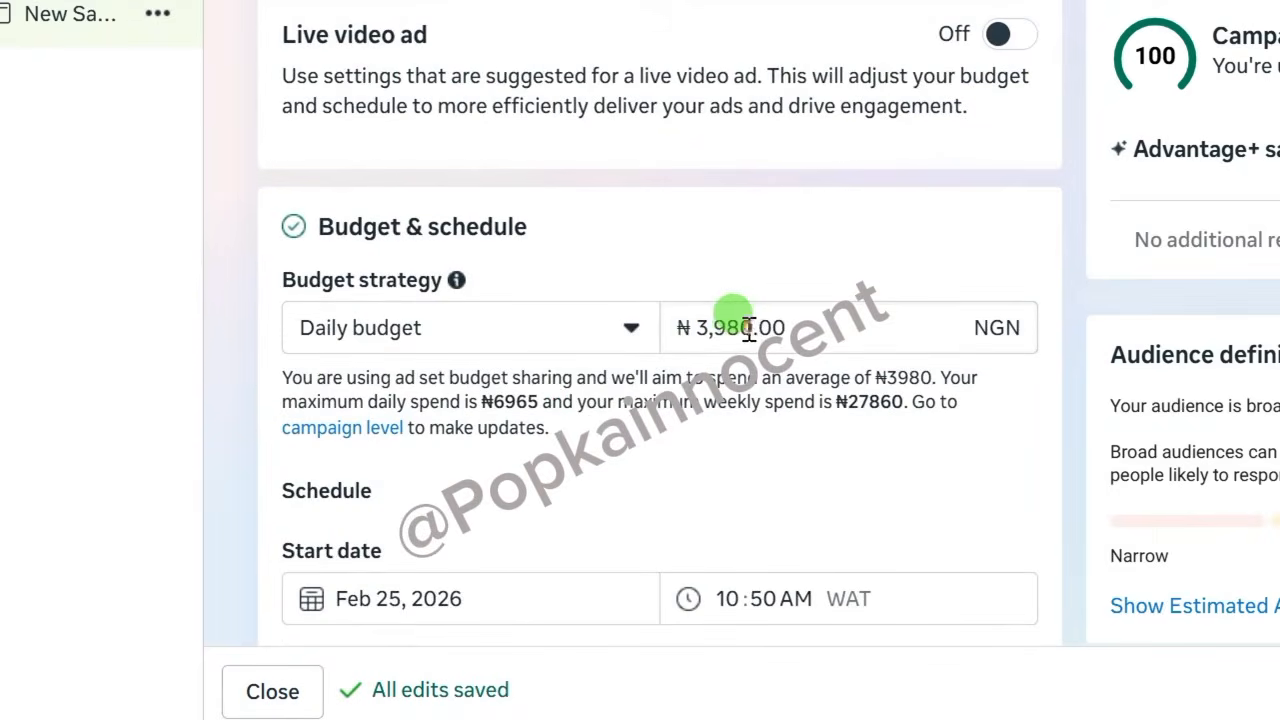
pyautogui.moveTo(748, 328); pyautogui.dragTo(700, 330)
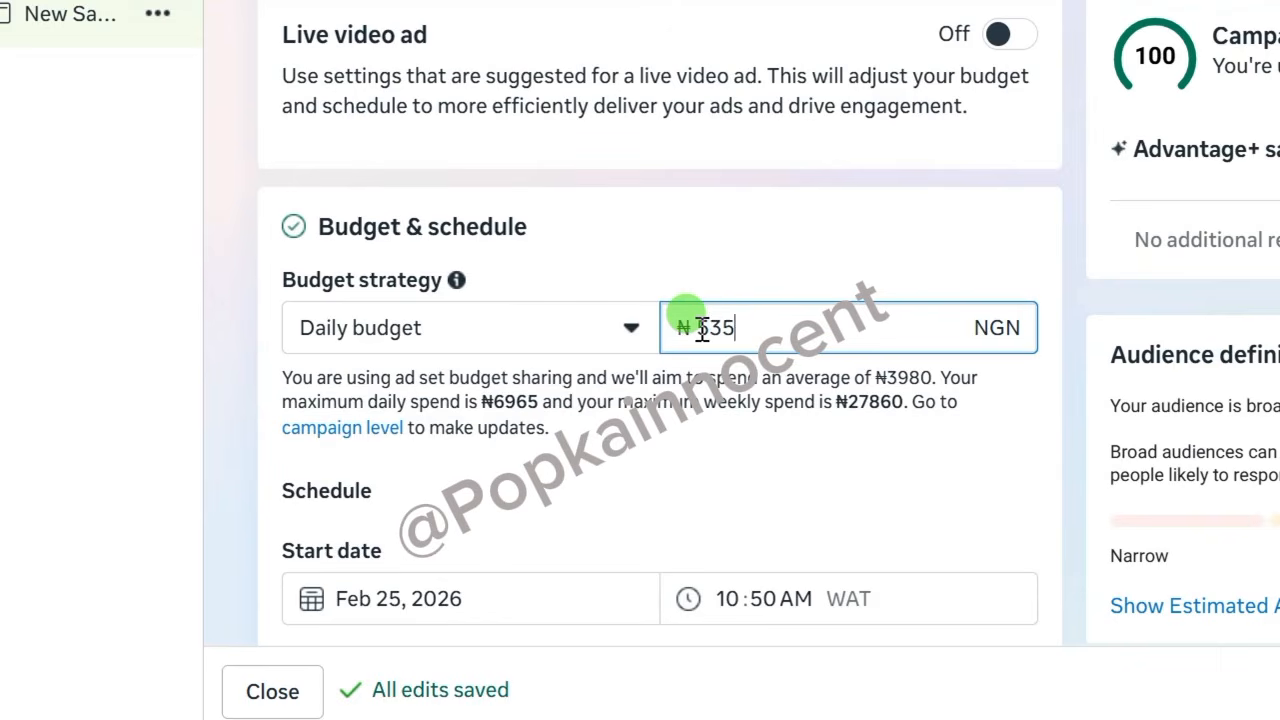
pyautogui.click(237, 464)
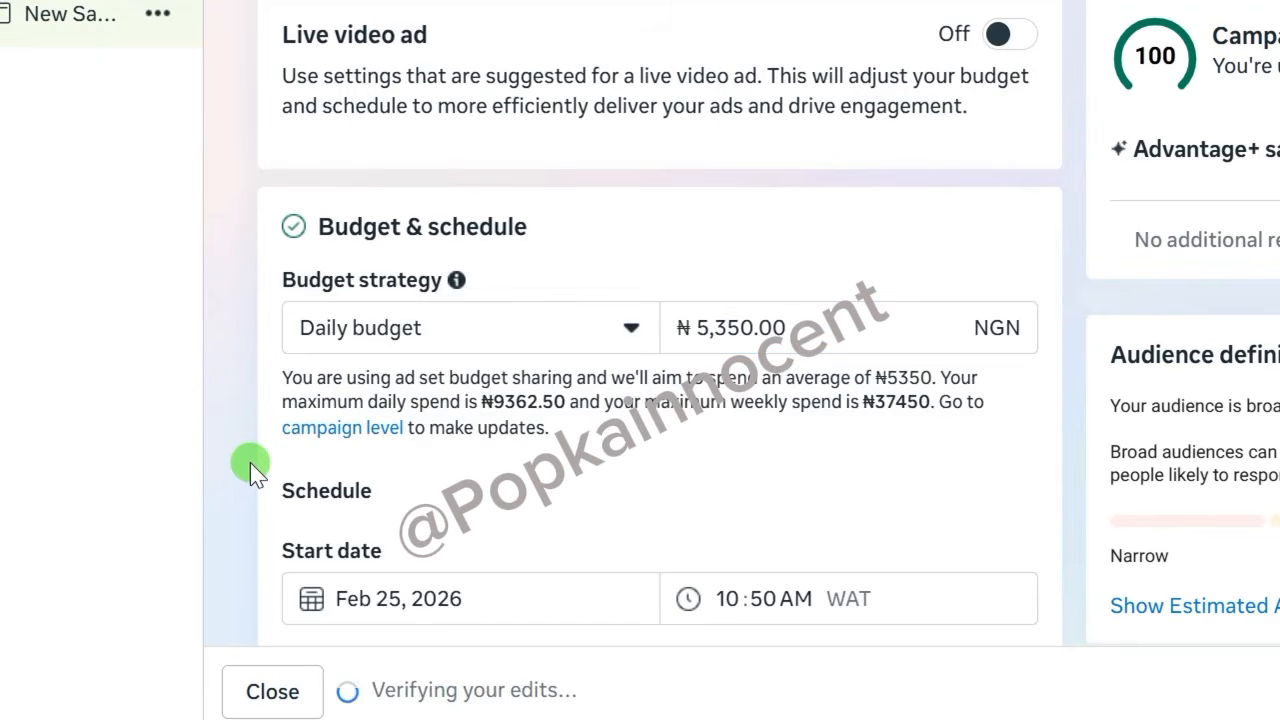
# Step: Enable an end date for the ad set's schedule
pyautogui.scroll(-2, 250, 463)
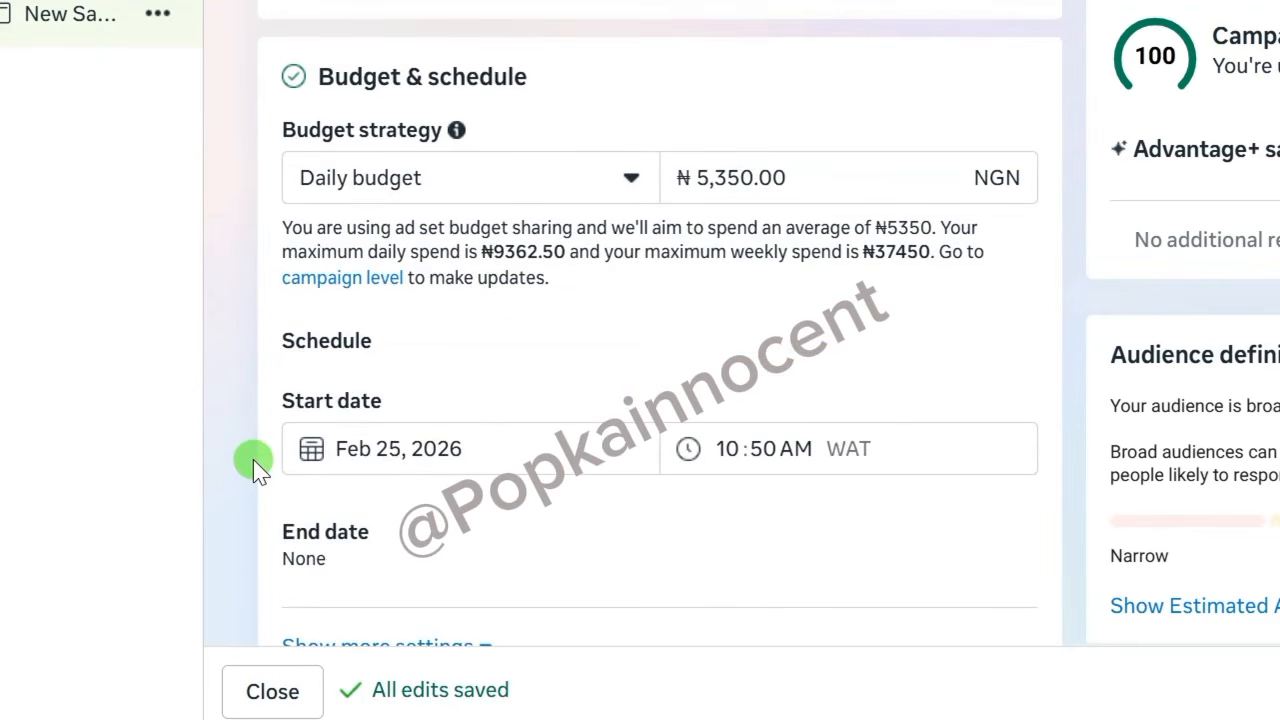
pyautogui.scroll(-1, 252, 460)
pyautogui.scroll(3, 245, 350)
pyautogui.scroll(-3, 345, 415)
pyautogui.scroll(-3, 345, 415)
pyautogui.click(308, 262)
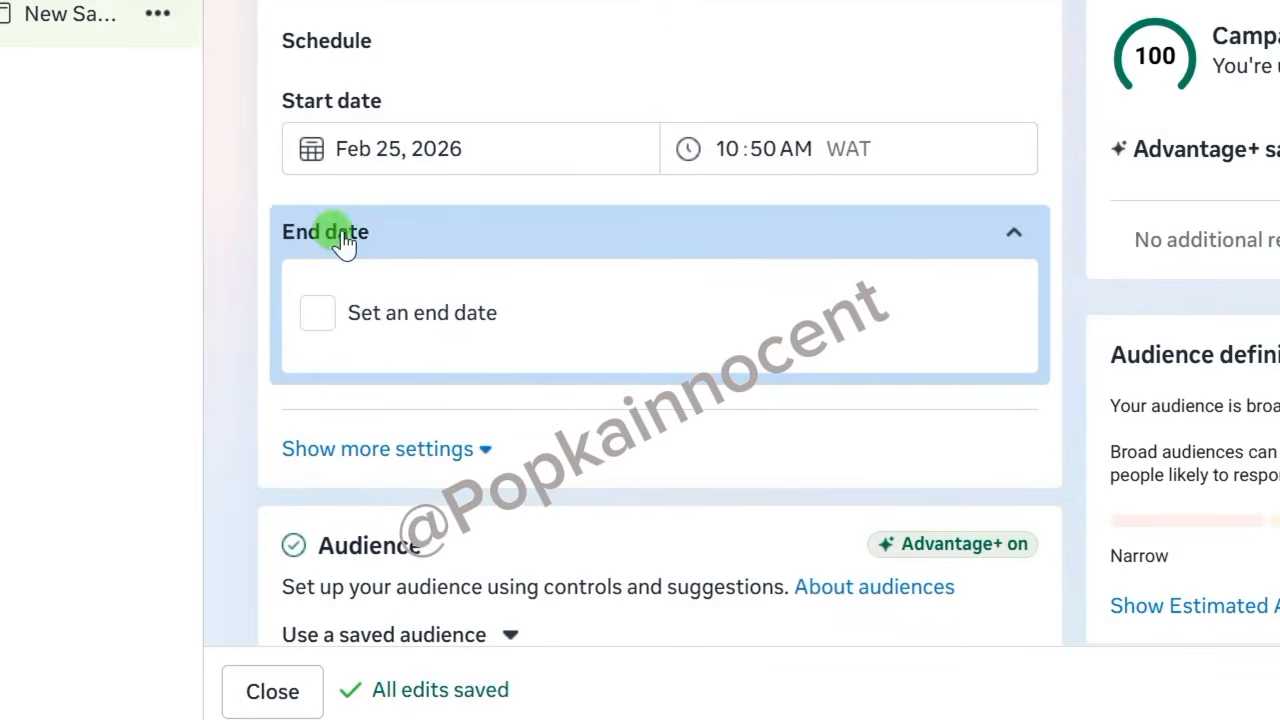
pyautogui.click(320, 320)
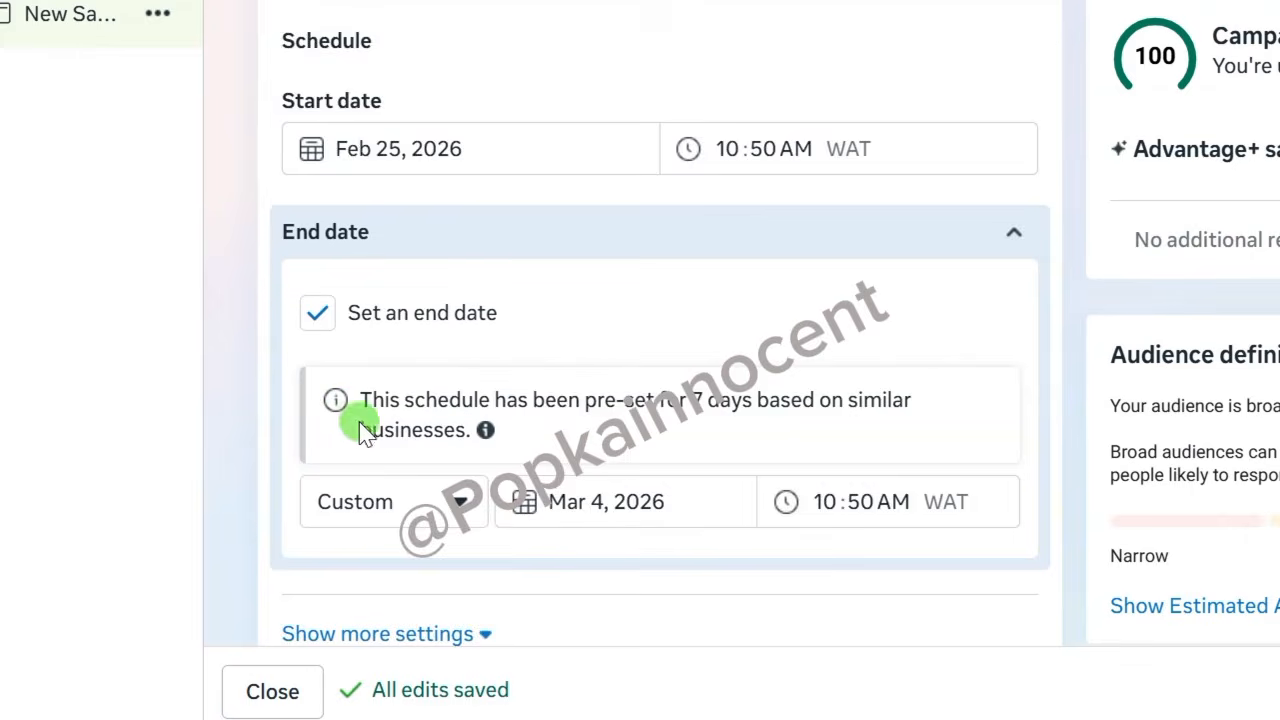
# Step: Set the schedule's end date to March 3, 2026
pyautogui.scroll(-2, 365, 430)
pyautogui.click(535, 355)
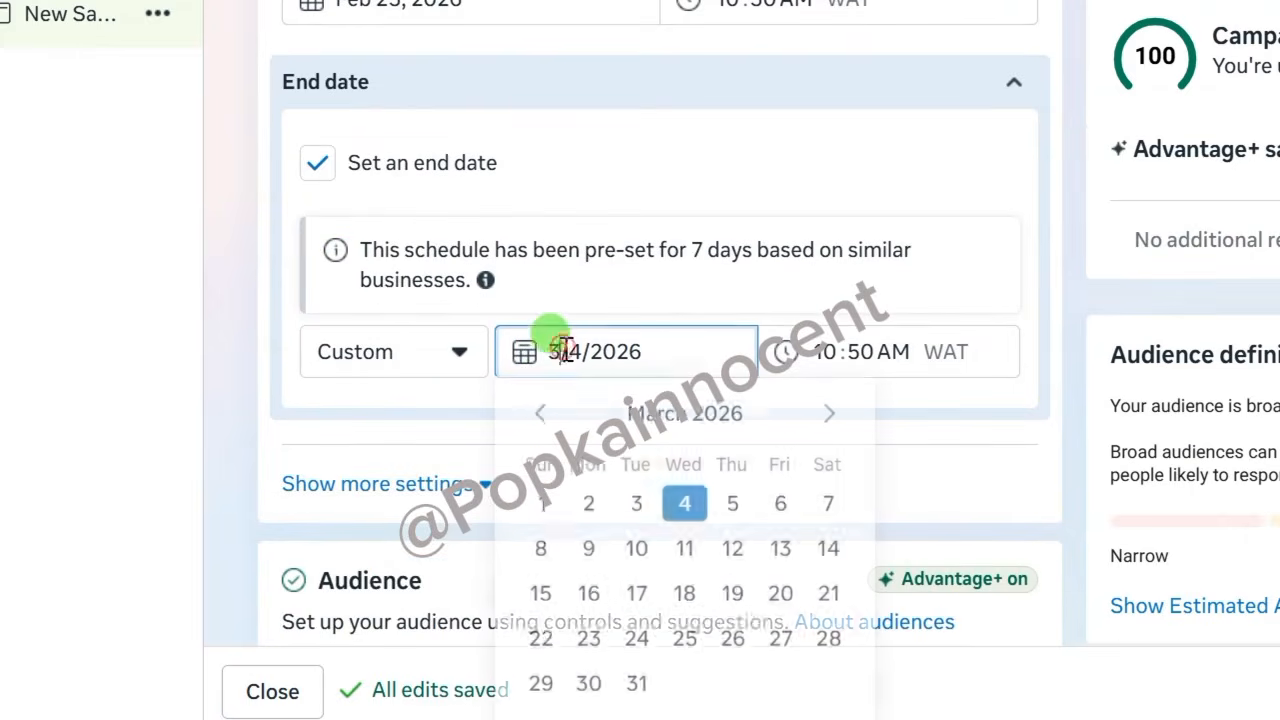
pyautogui.click(540, 417)
pyautogui.scroll(-1, 700, 600)
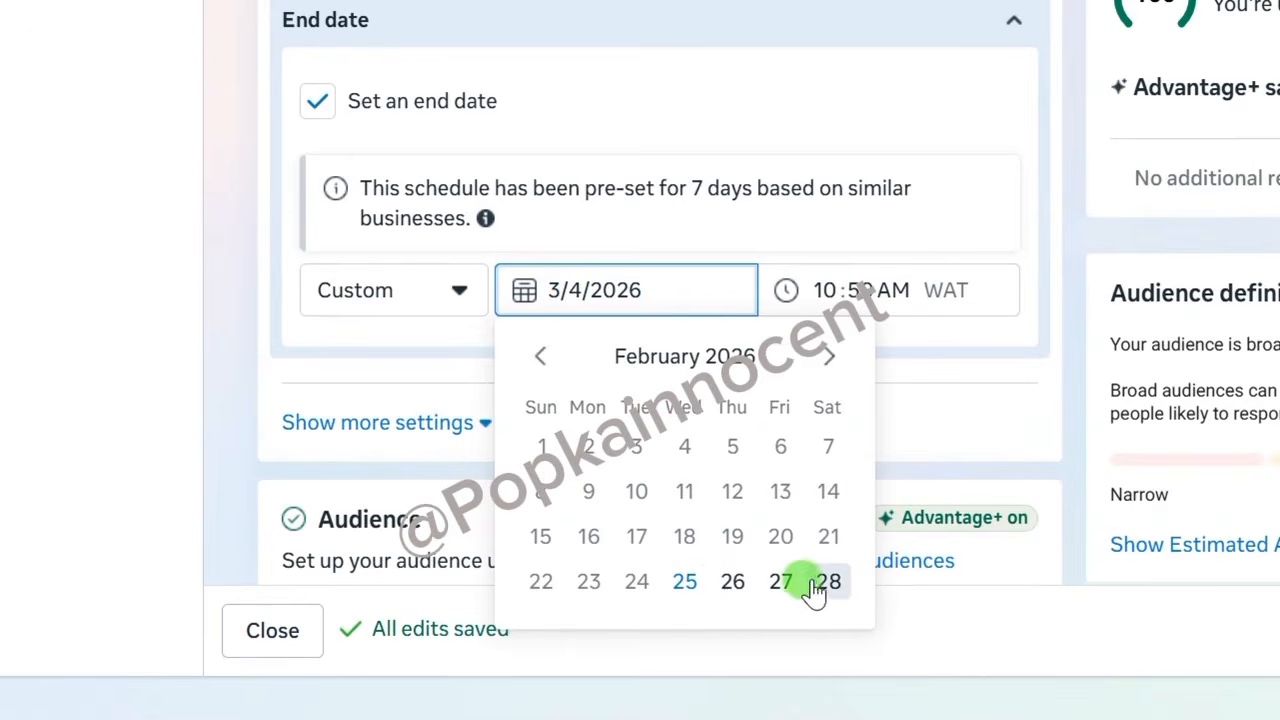
pyautogui.click(829, 356)
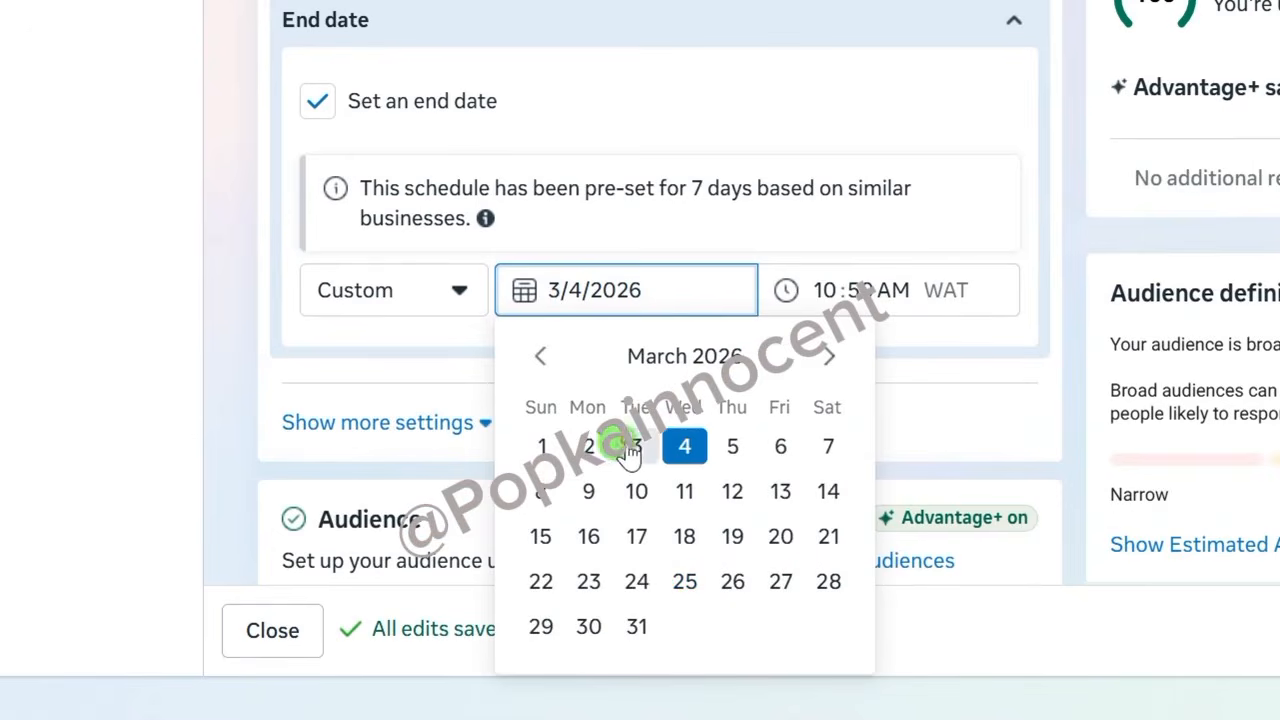
pyautogui.click(636, 446)
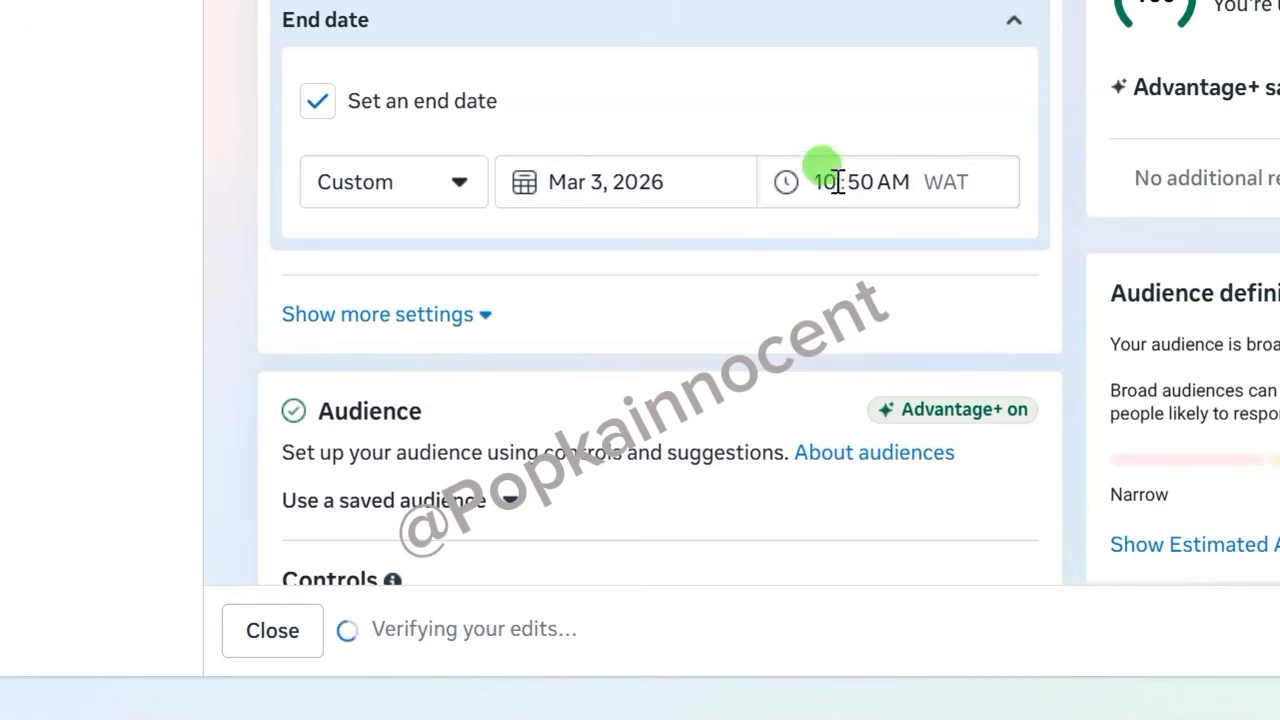
# Step: Set the ad set schedule's end time to 11:50 PM
pyautogui.click(830, 182)
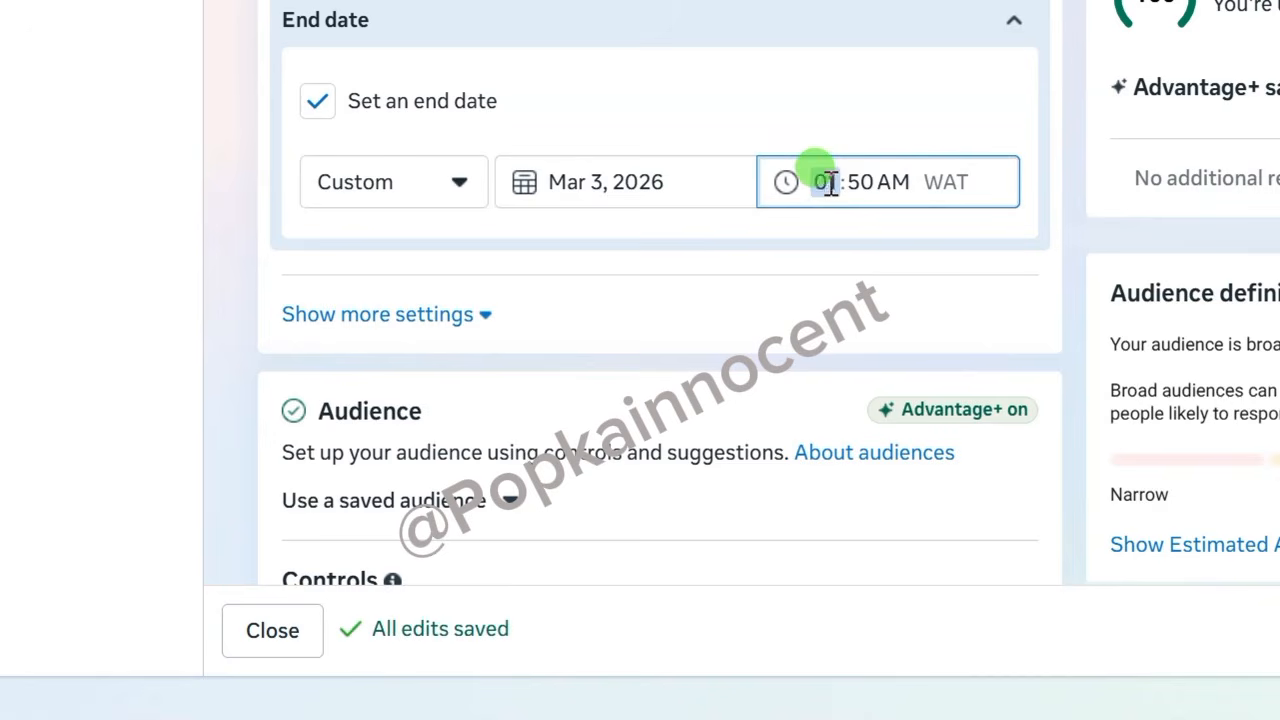
pyautogui.click(870, 184)
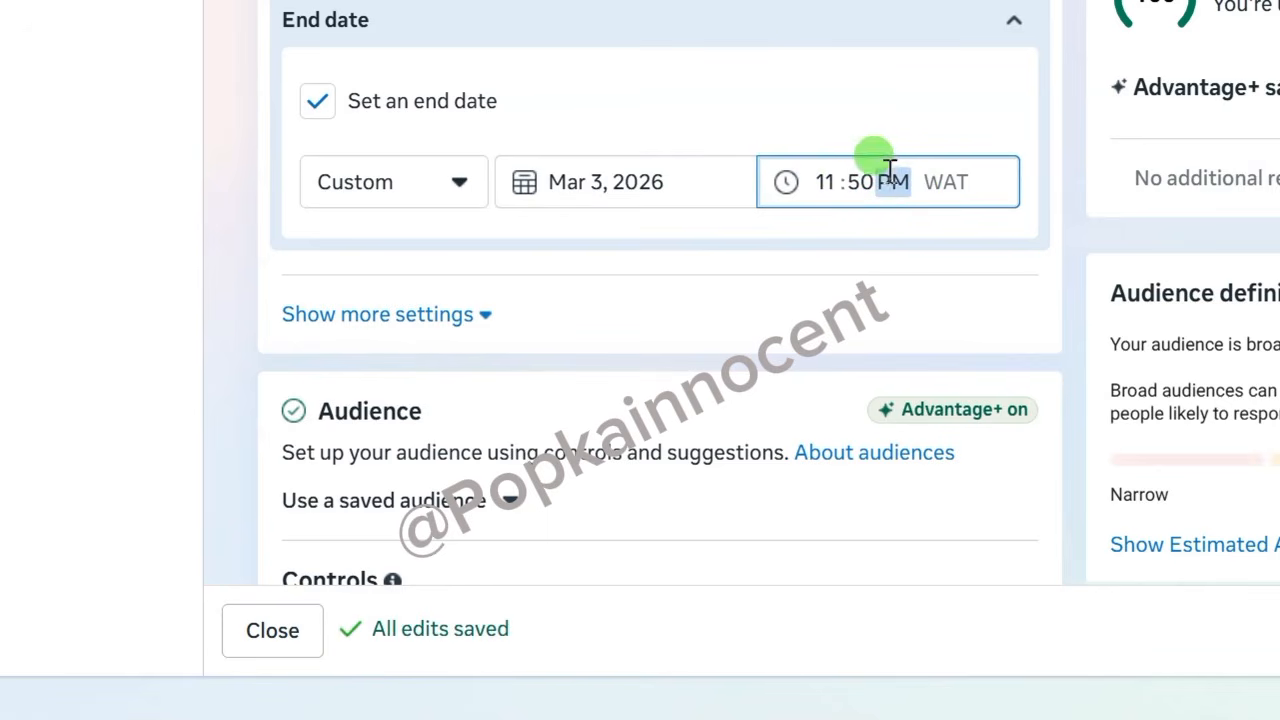
pyautogui.click(274, 266)
# Step: Open the audience's location controls and check which country is included
pyautogui.scroll(-3, 265, 300)
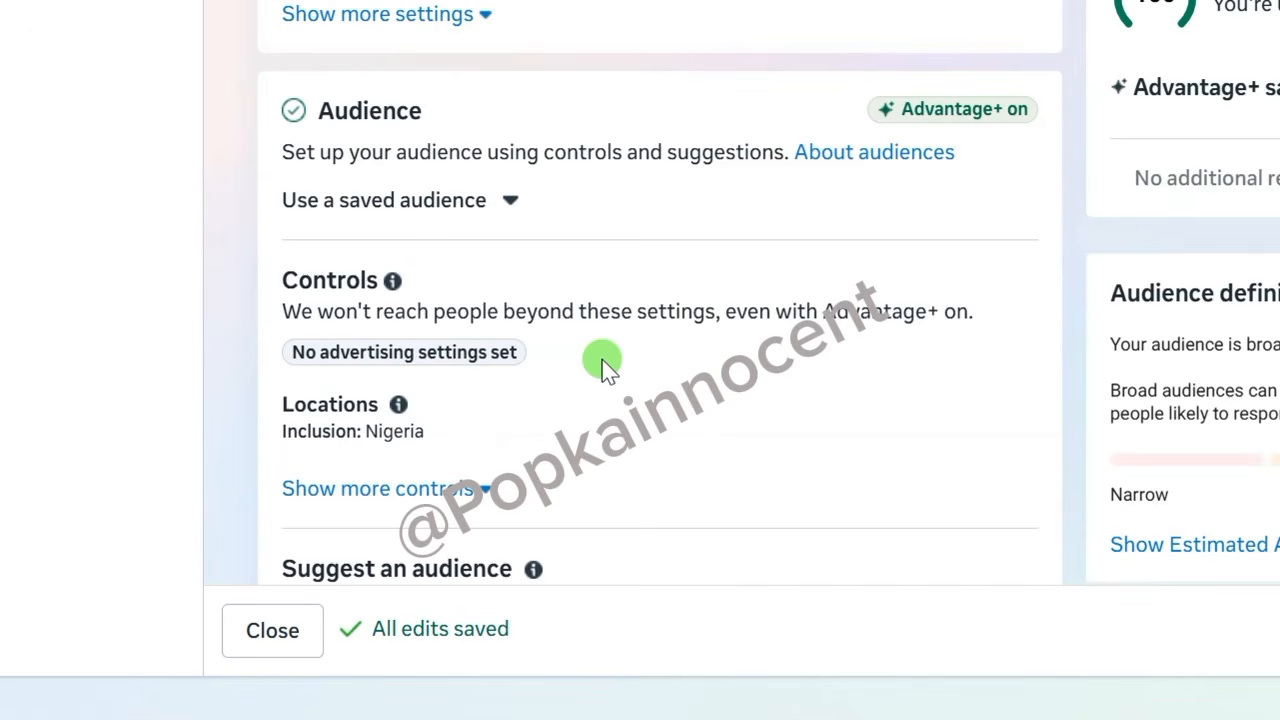
pyautogui.scroll(-2, 605, 368)
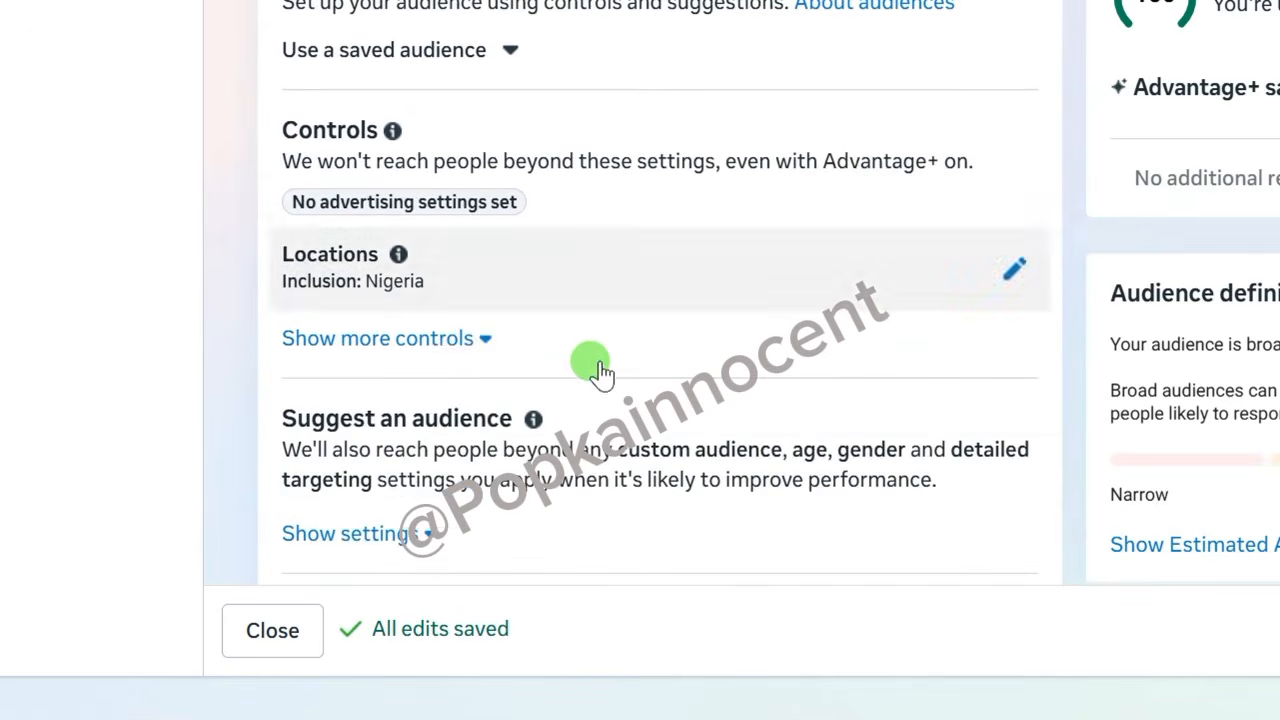
pyautogui.click(1010, 270)
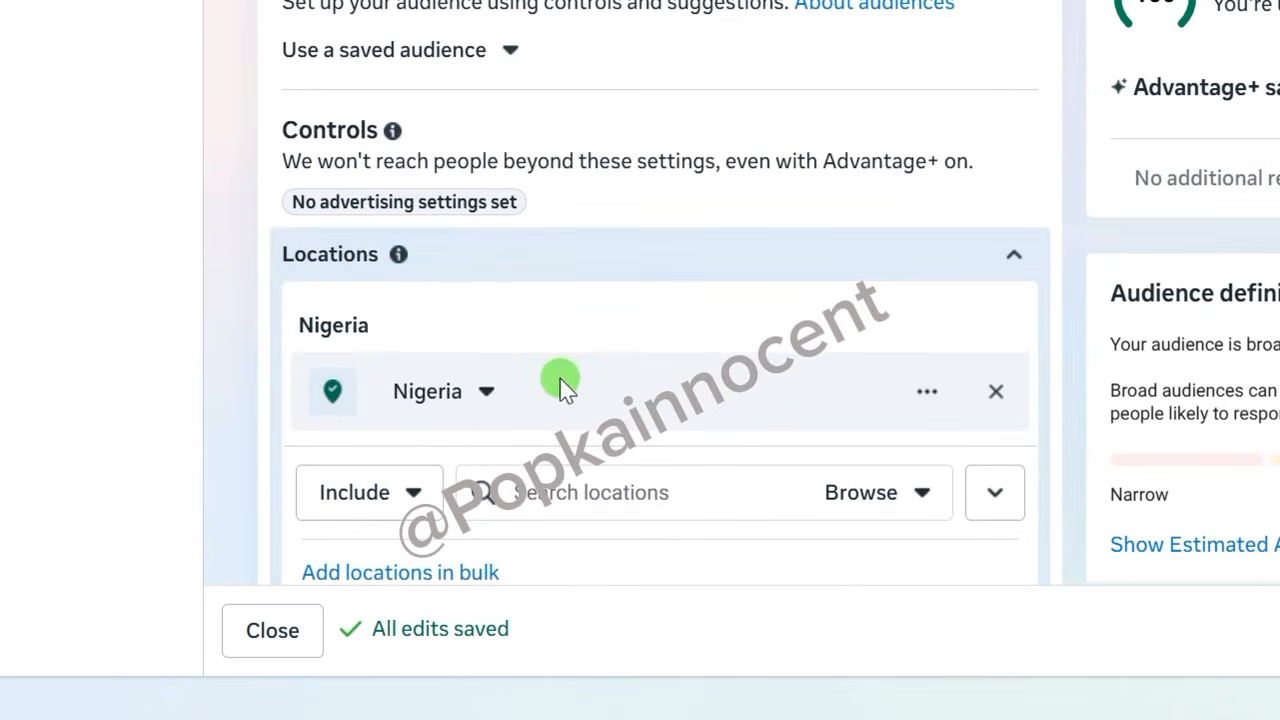
pyautogui.scroll(-2, 557, 432)
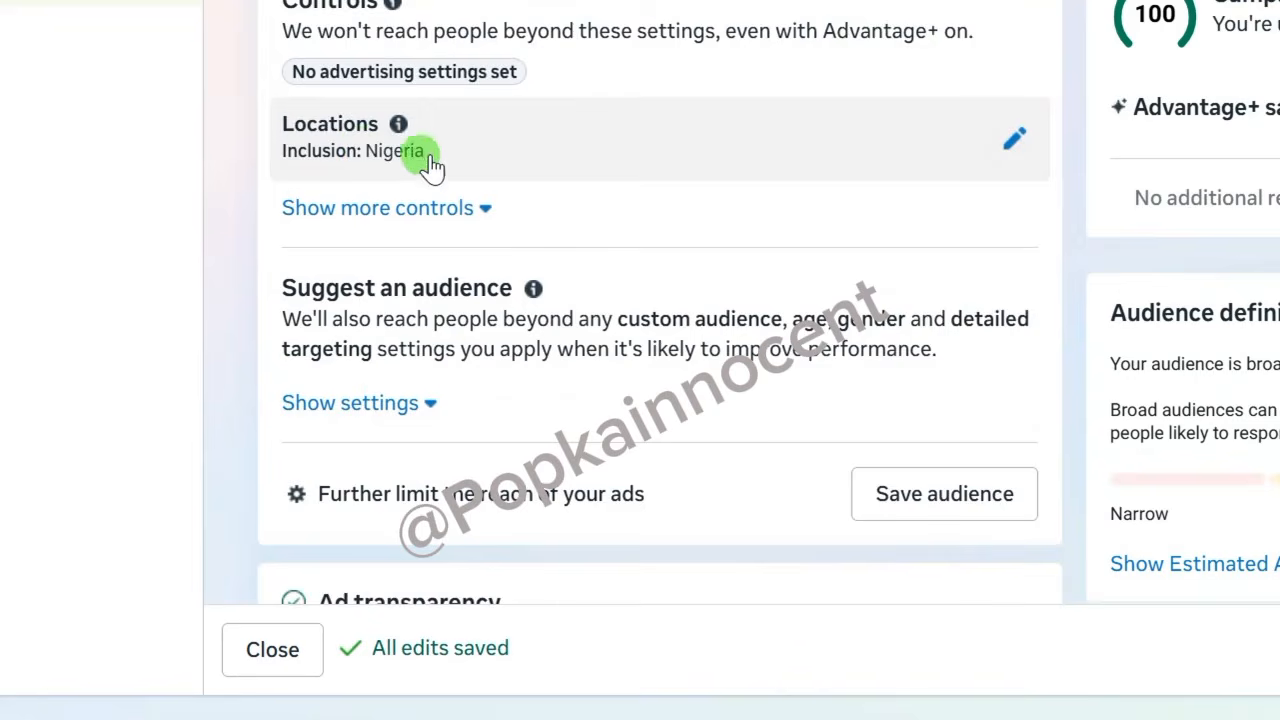
# Step: Show the suggested audience settings and set the age range to 25–60
pyautogui.scroll(-1, 428, 202)
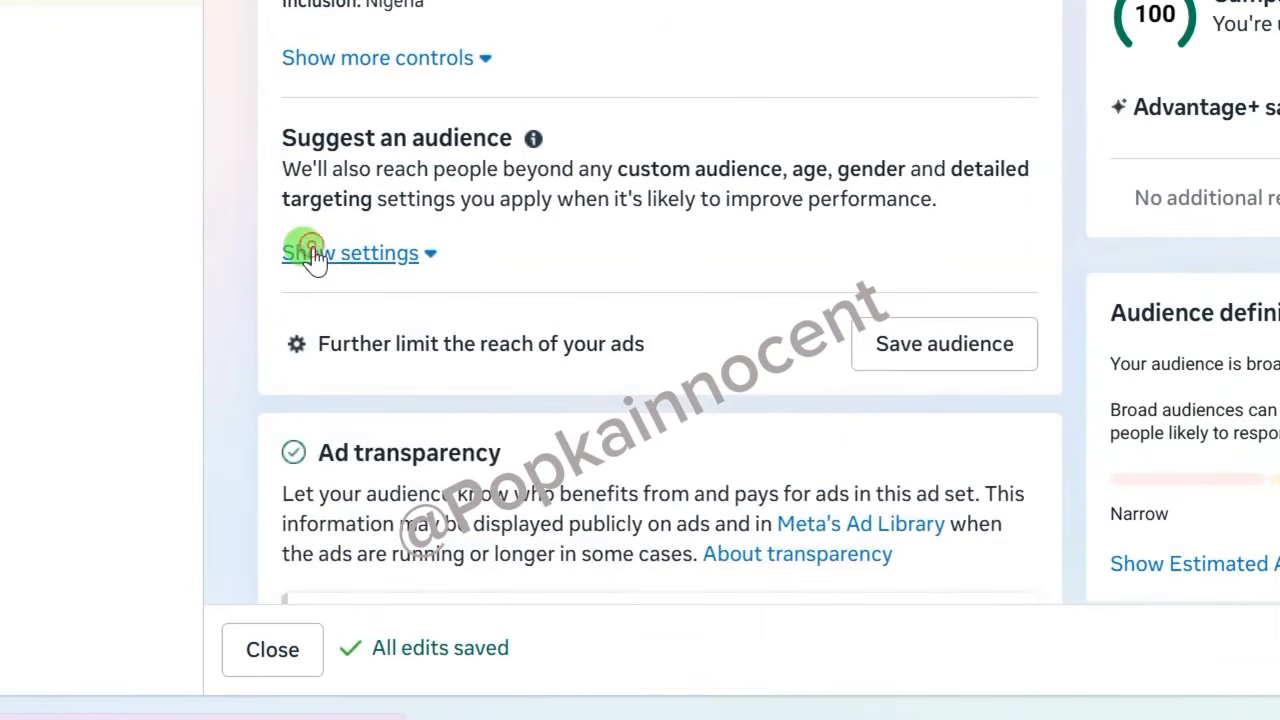
pyautogui.click(314, 255)
pyautogui.scroll(-1, 345, 285)
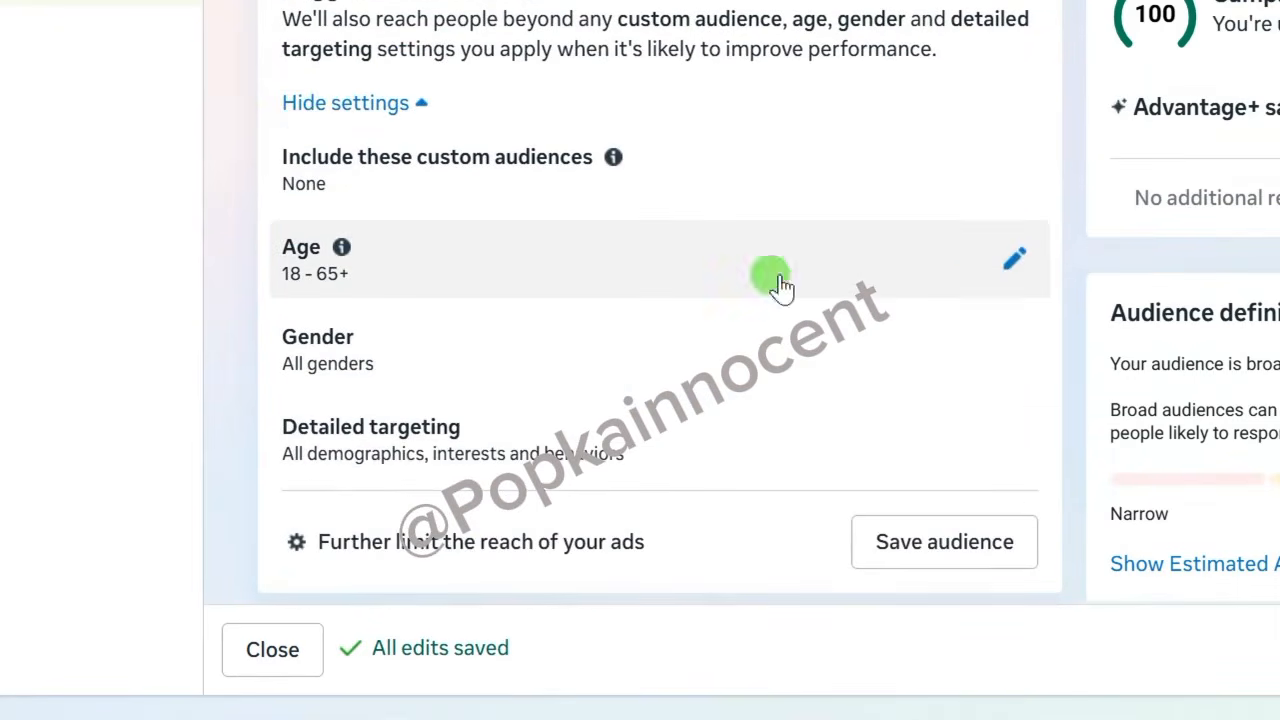
pyautogui.click(1002, 257)
pyautogui.click(420, 325)
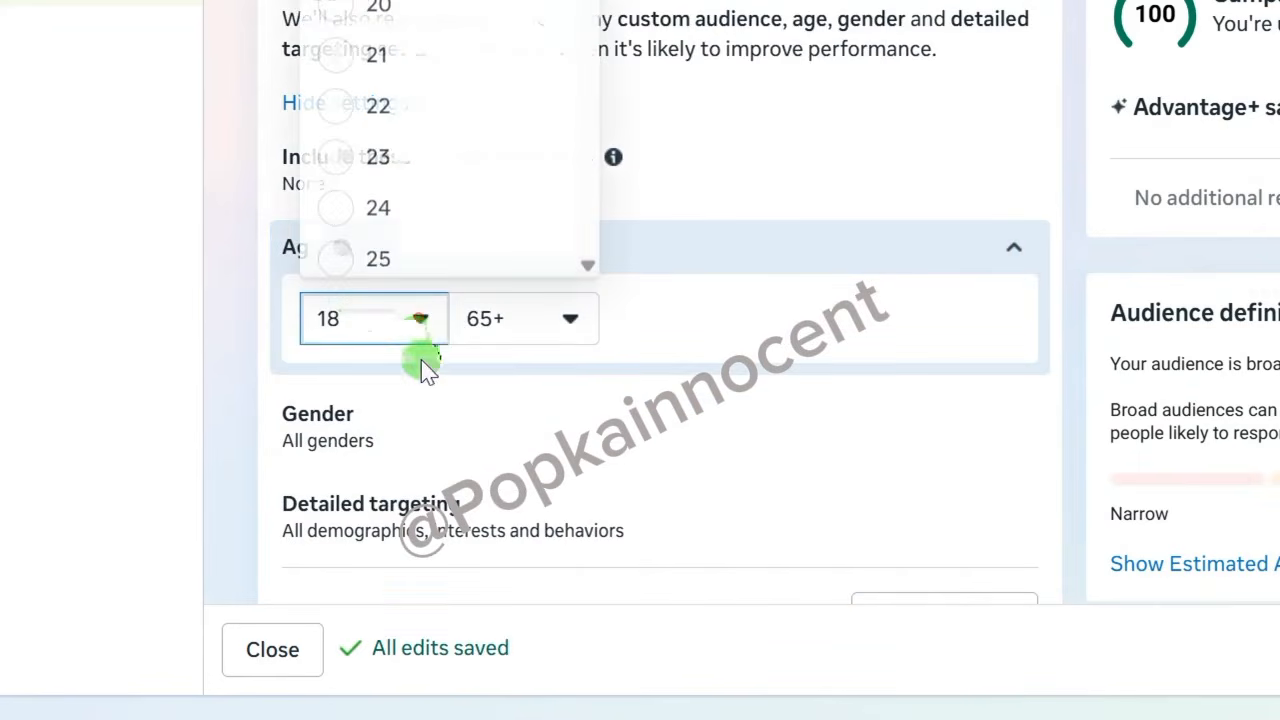
pyautogui.click(352, 262)
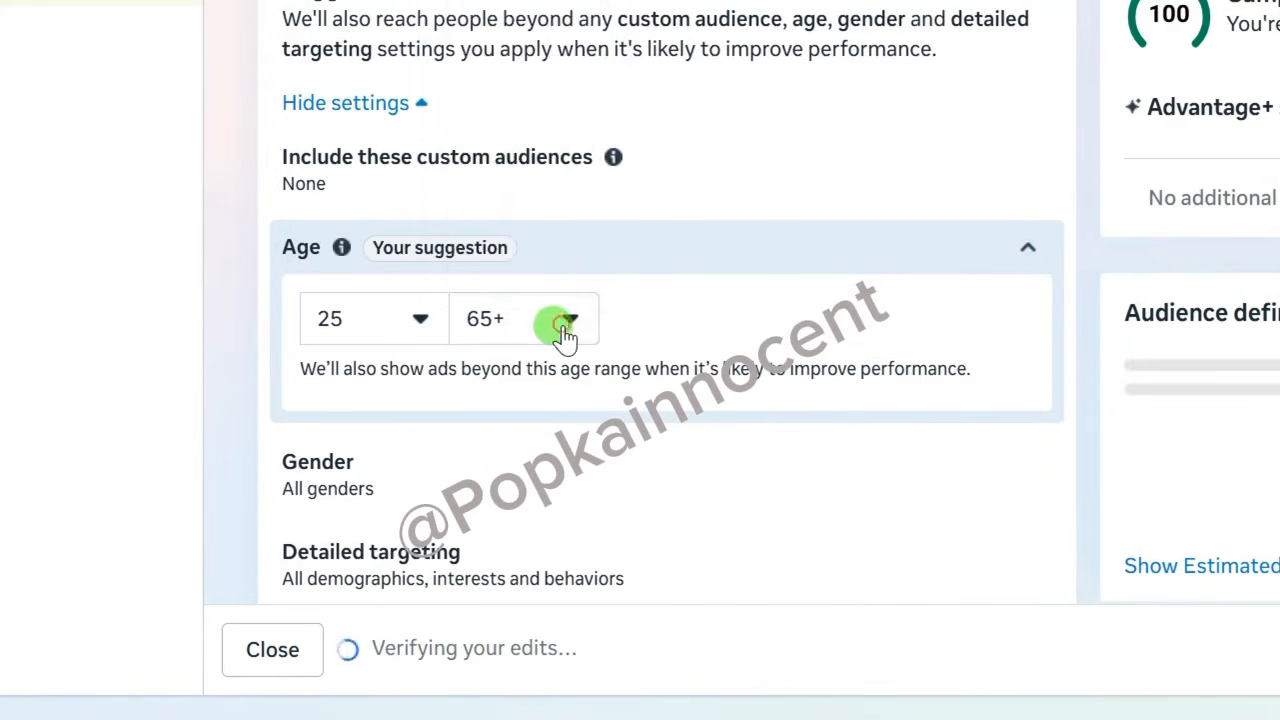
pyautogui.click(565, 318)
pyautogui.scroll(1, 568, 191)
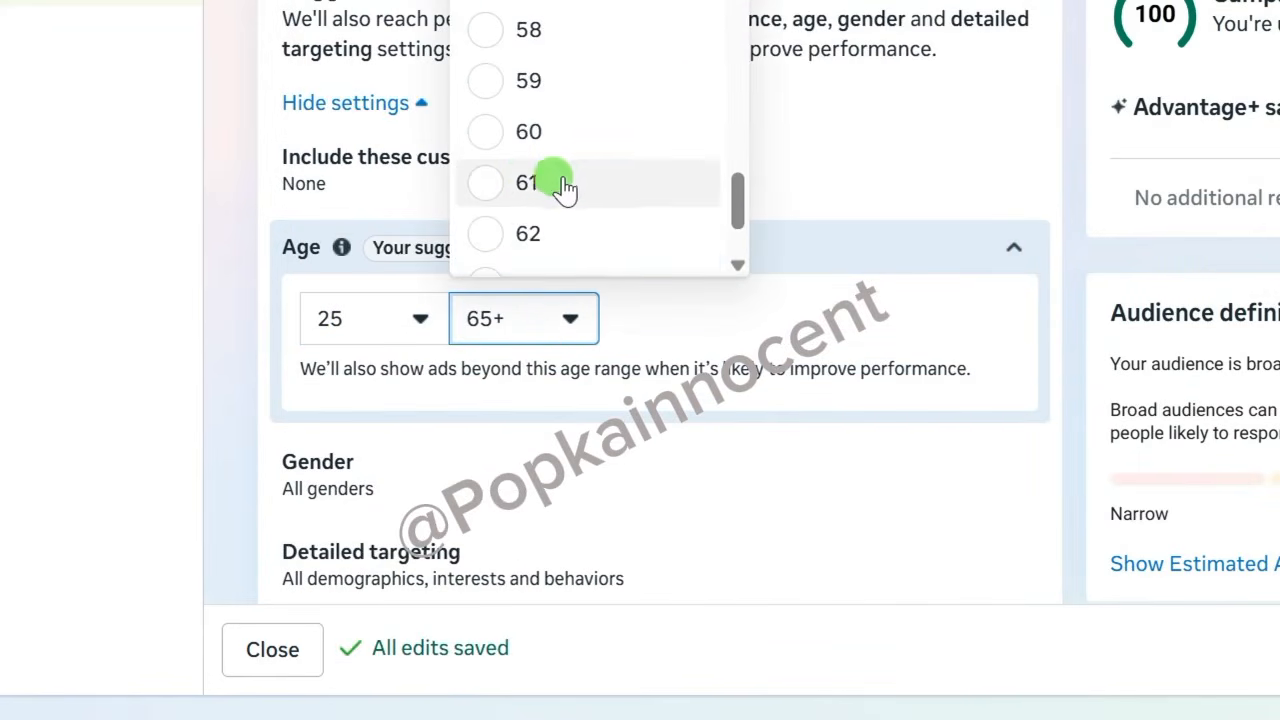
pyautogui.click(488, 135)
# Step: Search detailed targeting for "ebook" and add the E-book readers (consumer electronics) interest
pyautogui.scroll(-2, 491, 371)
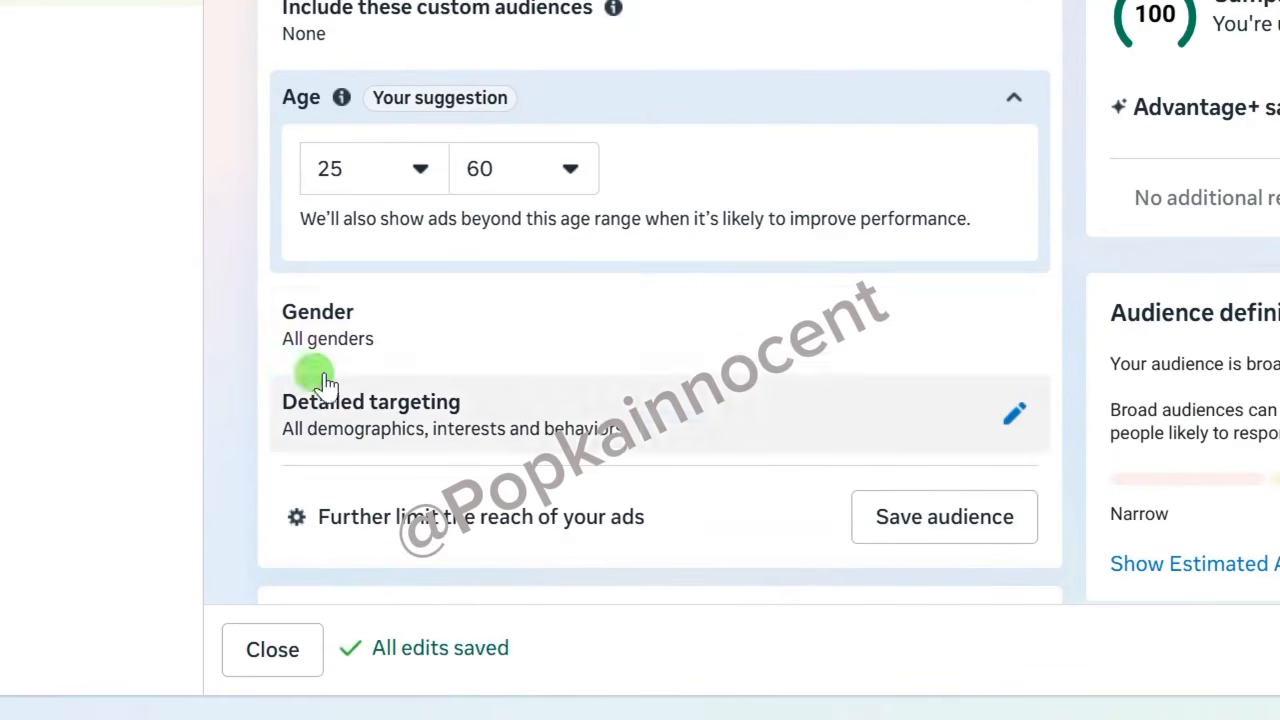
pyautogui.scroll(-2, 521, 372)
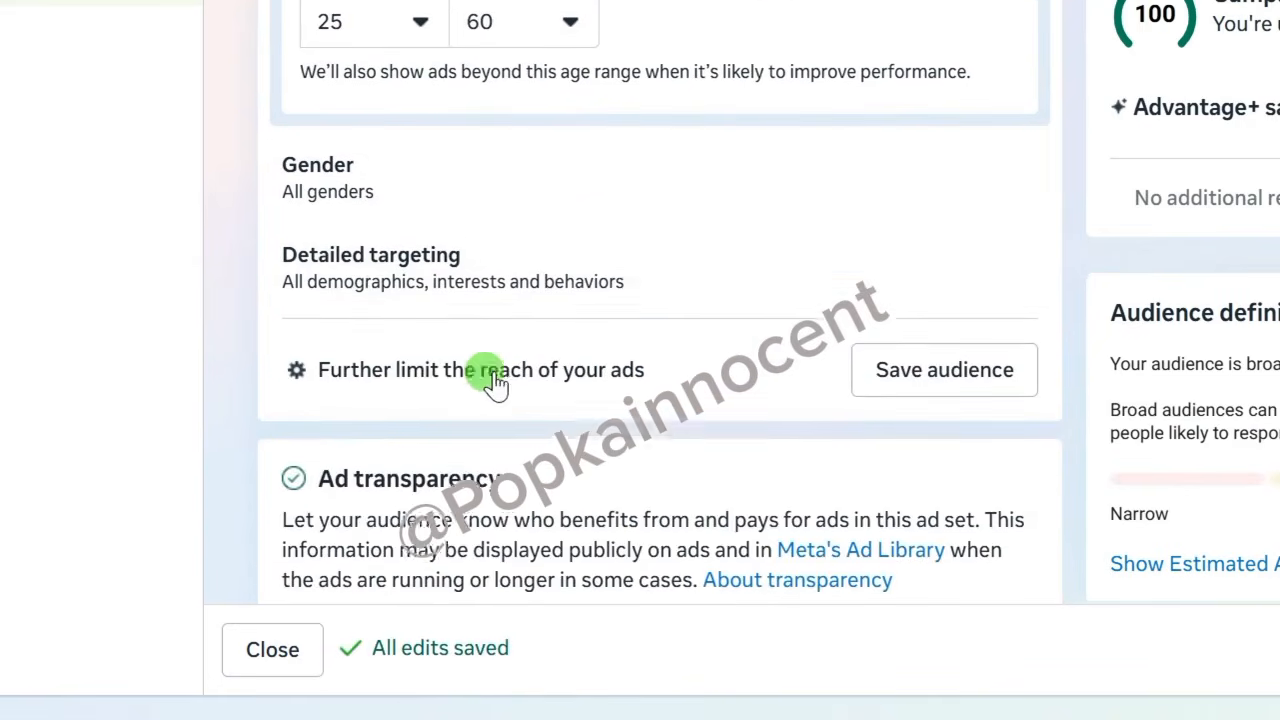
pyautogui.scroll(-2, 429, 277)
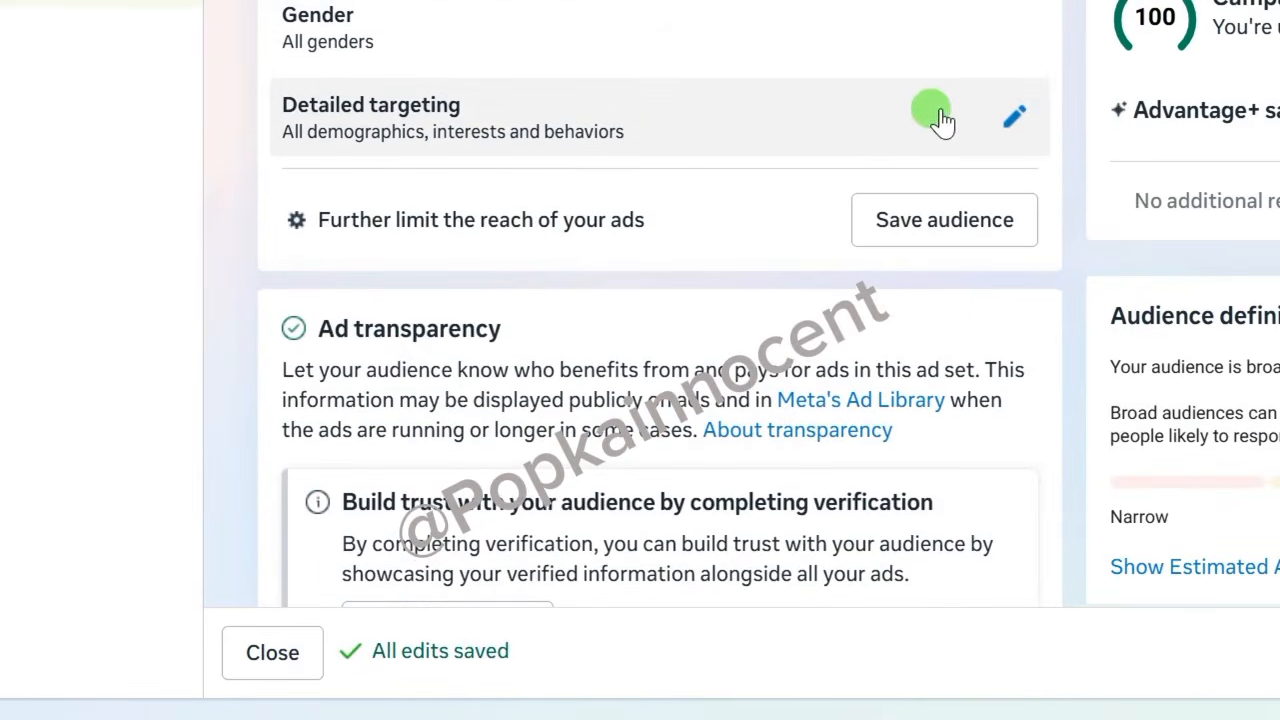
pyautogui.click(1014, 114)
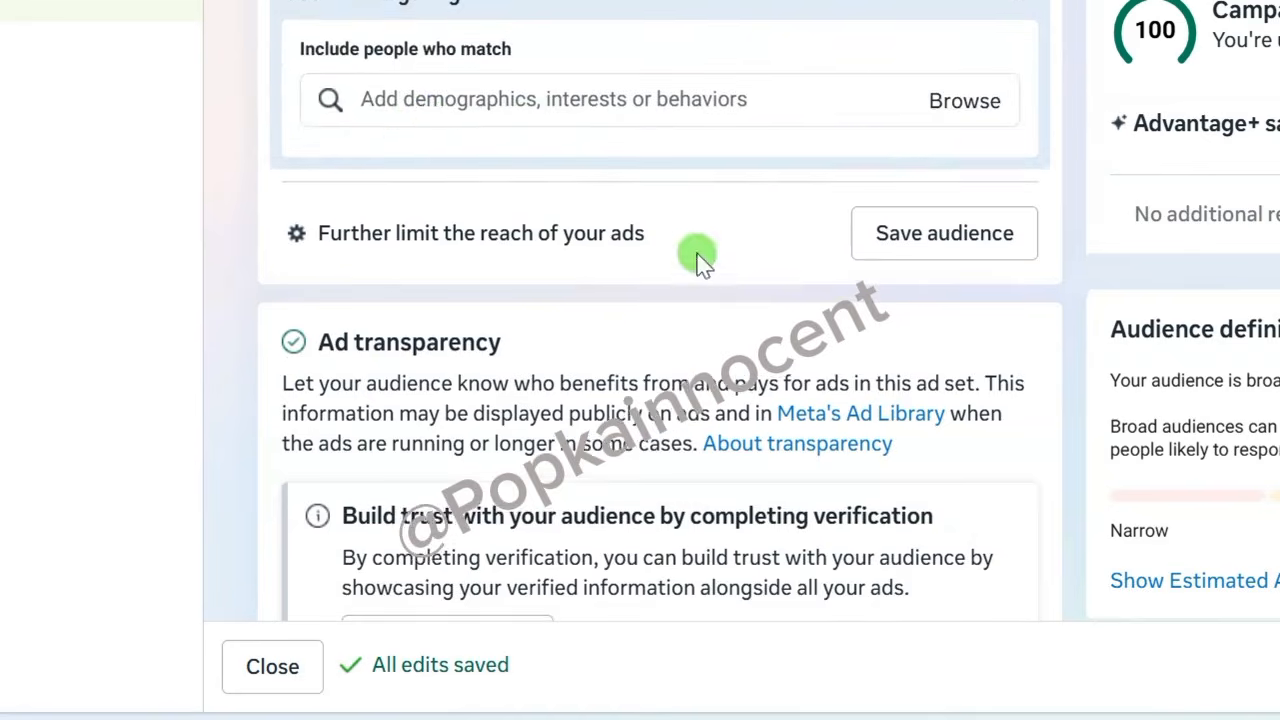
pyautogui.click(383, 249)
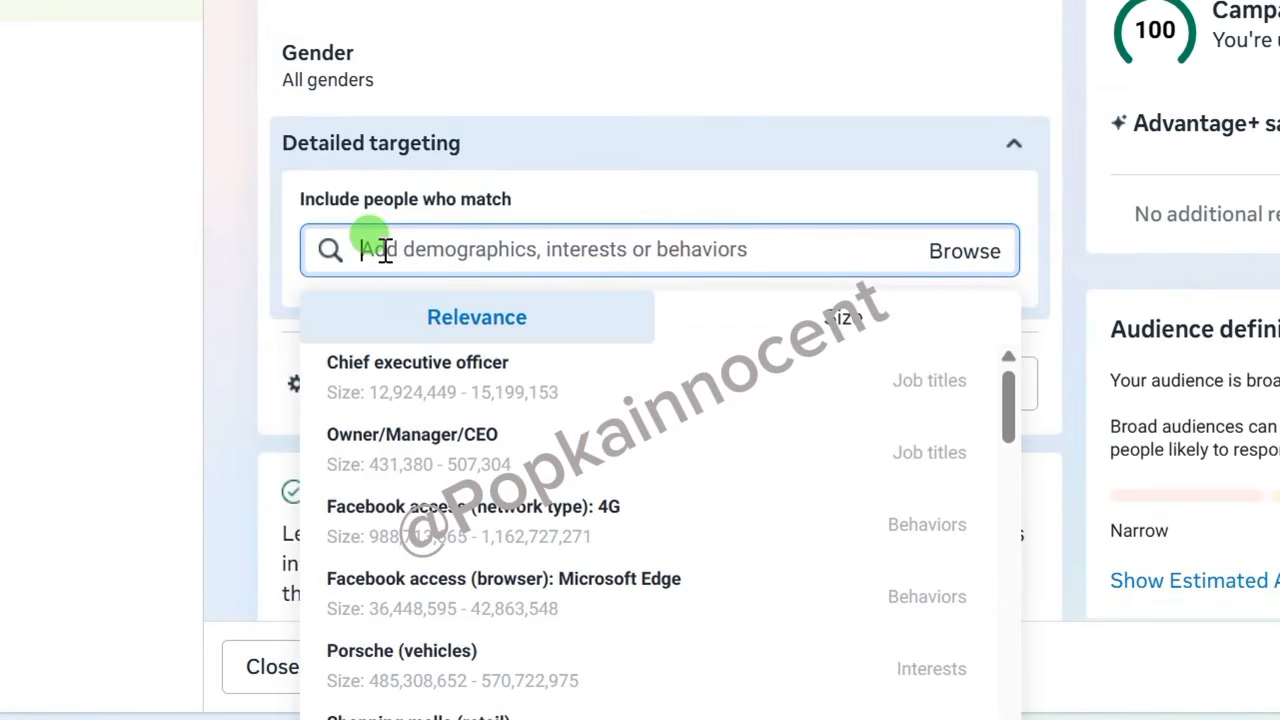
pyautogui.write('ebook')
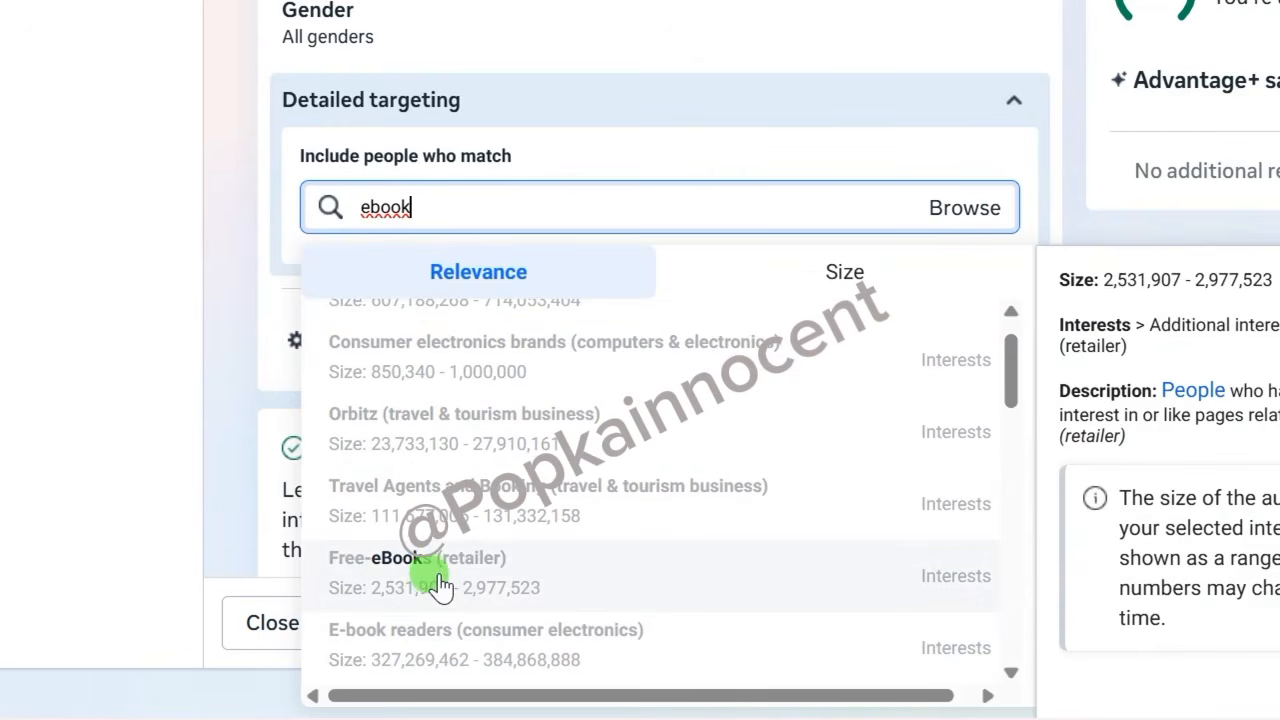
pyautogui.scroll(-2, 453, 572)
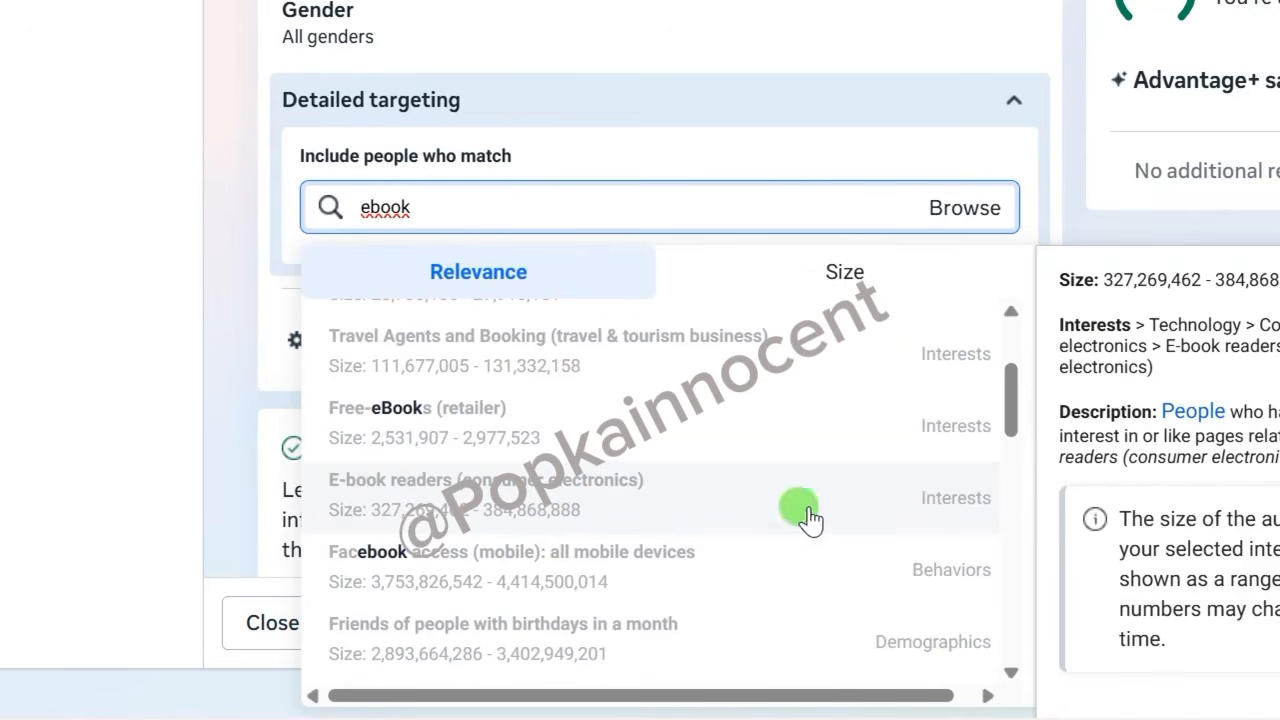
pyautogui.click(410, 492)
pyautogui.scroll(-1, 391, 263)
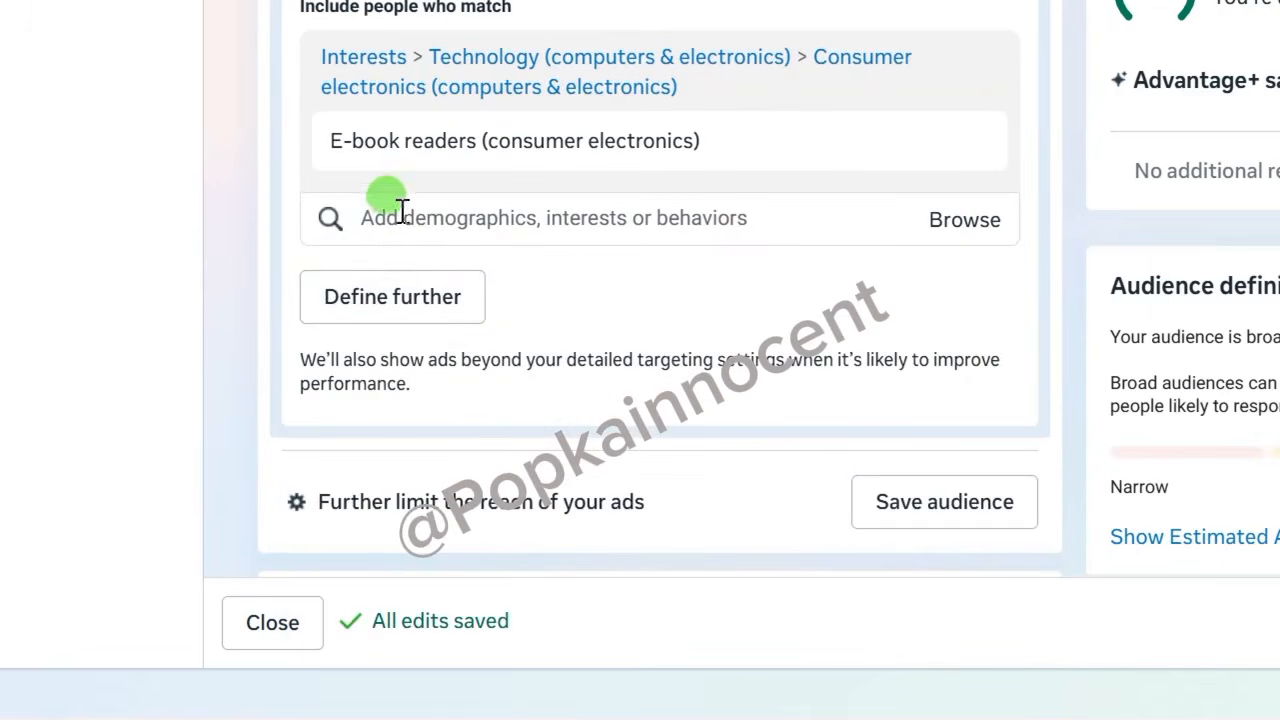
# Step: Search detailed targeting for "biblical movies" and add the Biblical Movies (movies) interest
pyautogui.click(377, 219)
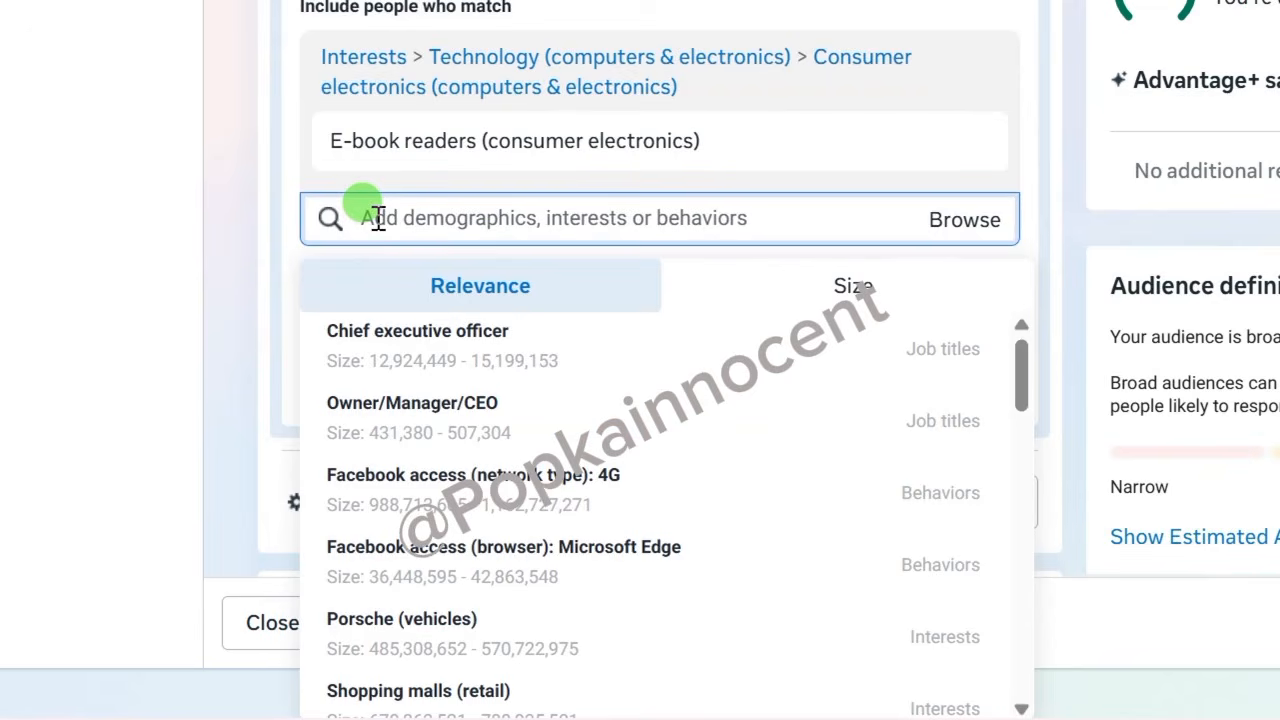
pyautogui.write('b')
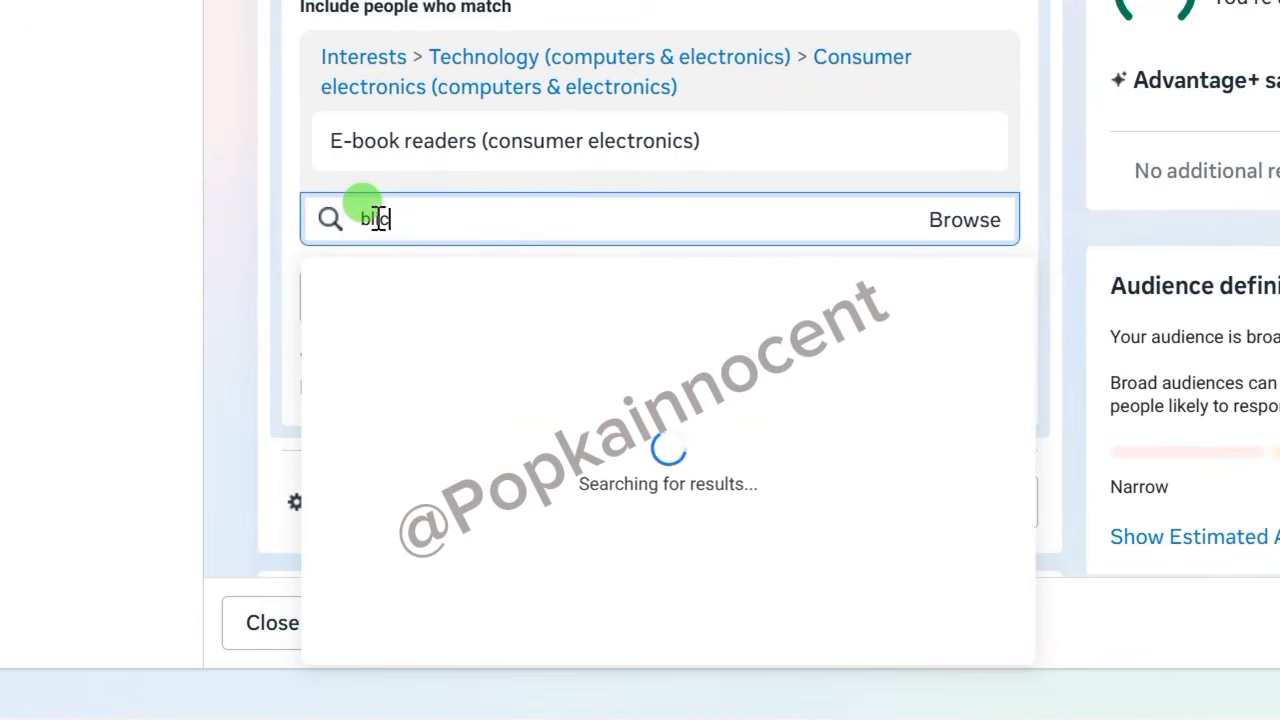
pyautogui.write('li')
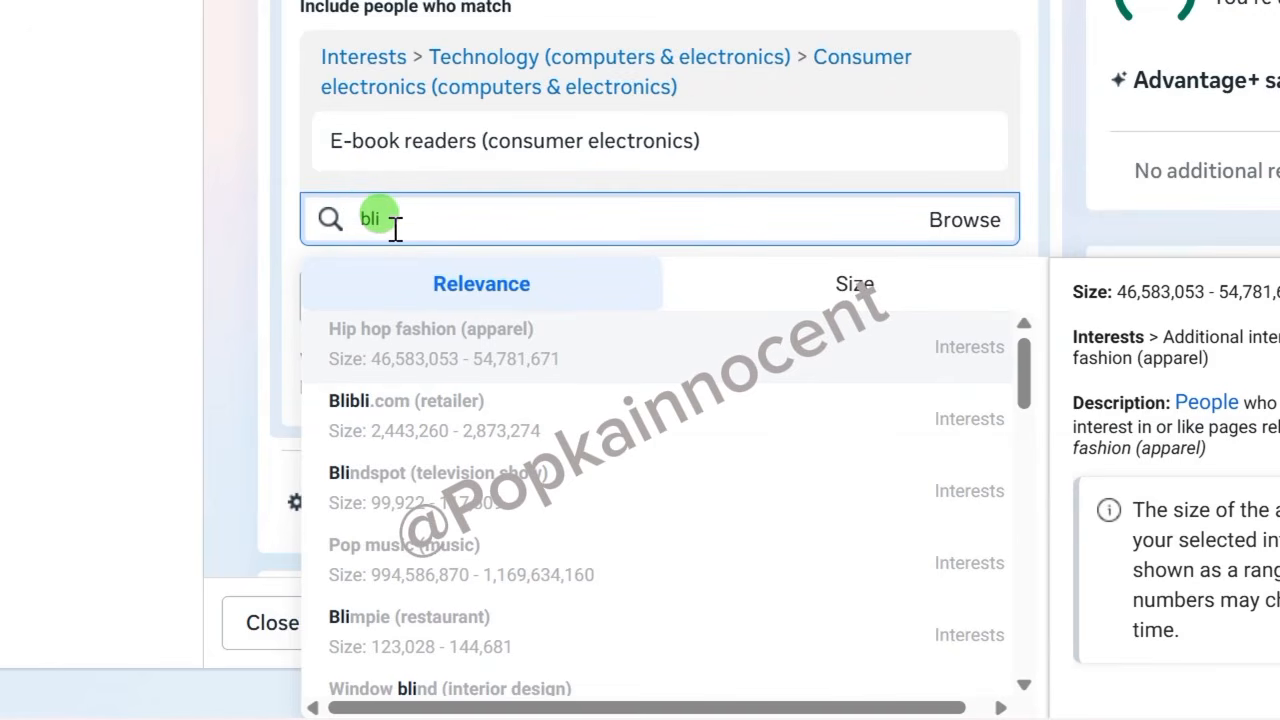
pyautogui.press('BackSpace')
pyautogui.press('BackSpace')
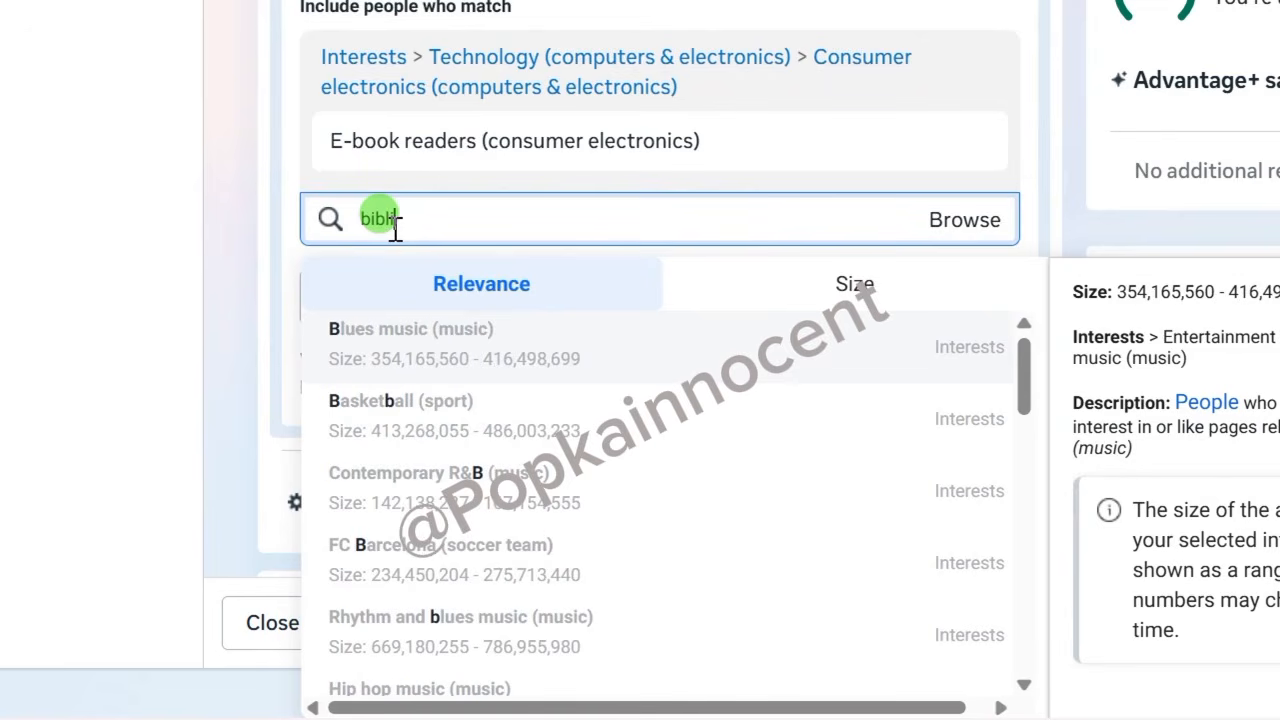
pyautogui.write('iblical movies')
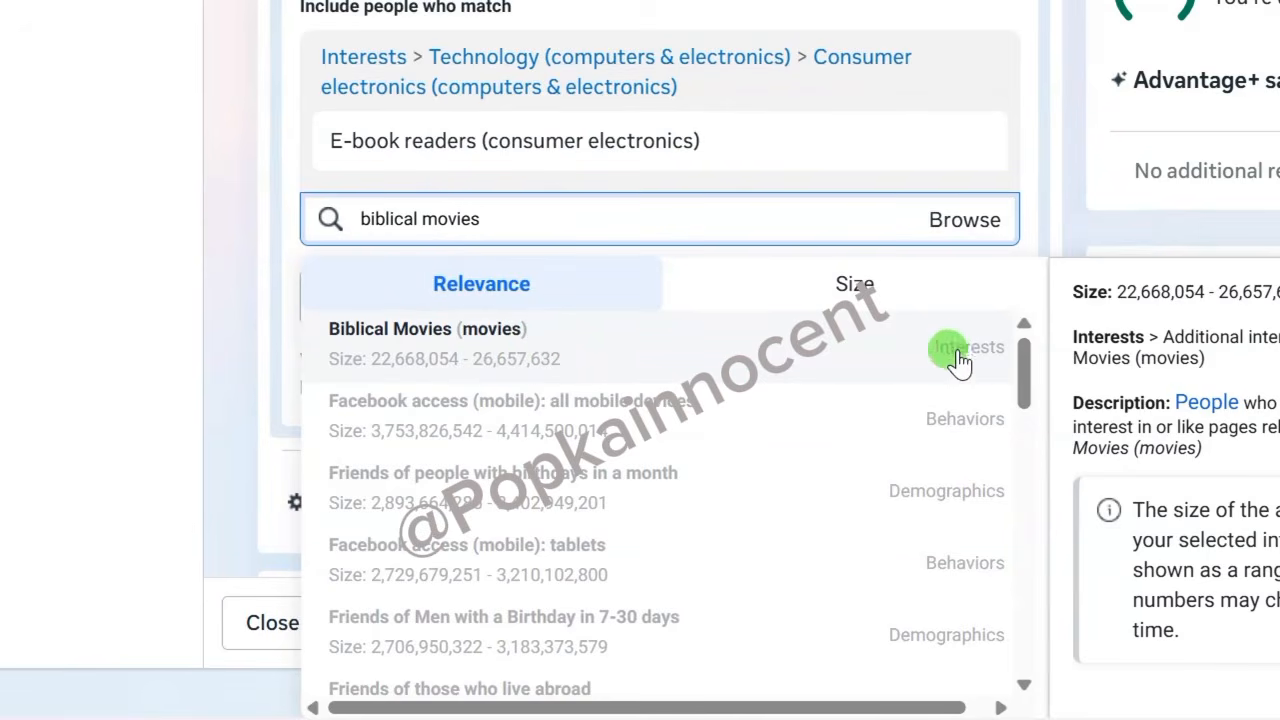
pyautogui.click(657, 366)
pyautogui.click(370, 320)
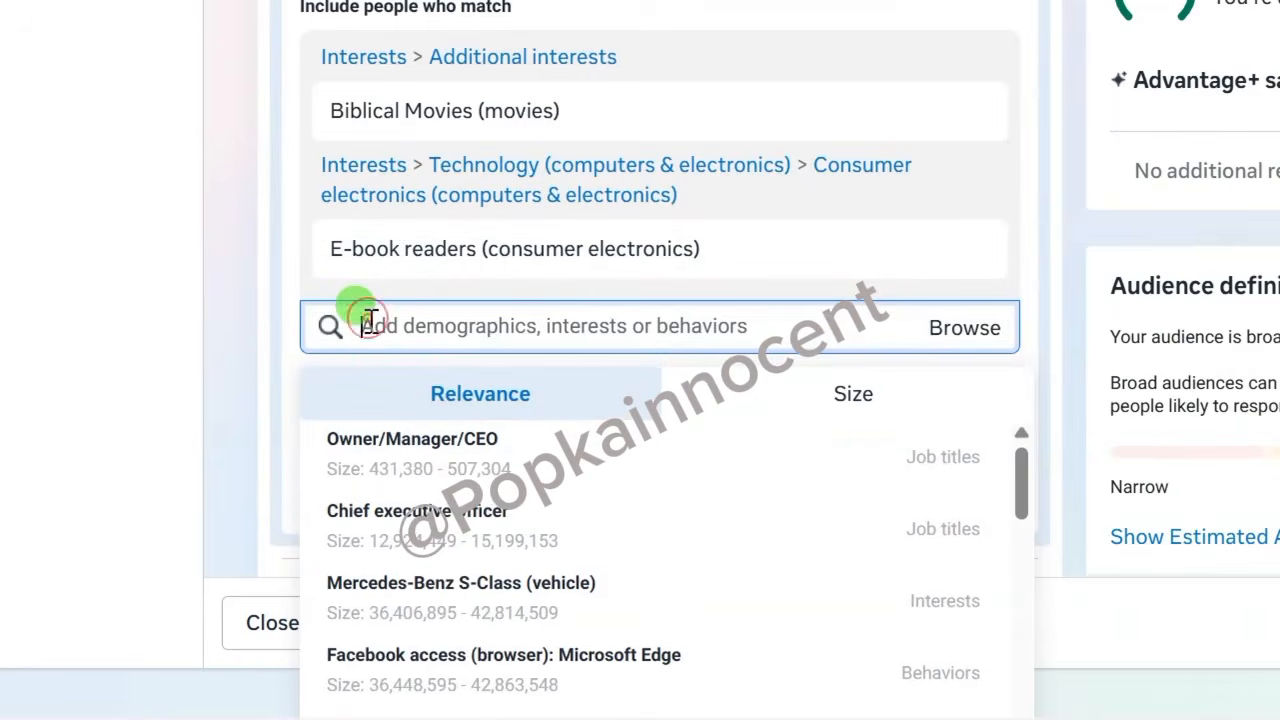
pyautogui.scroll(5, 261, 318)
pyautogui.scroll(-5, 245, 316)
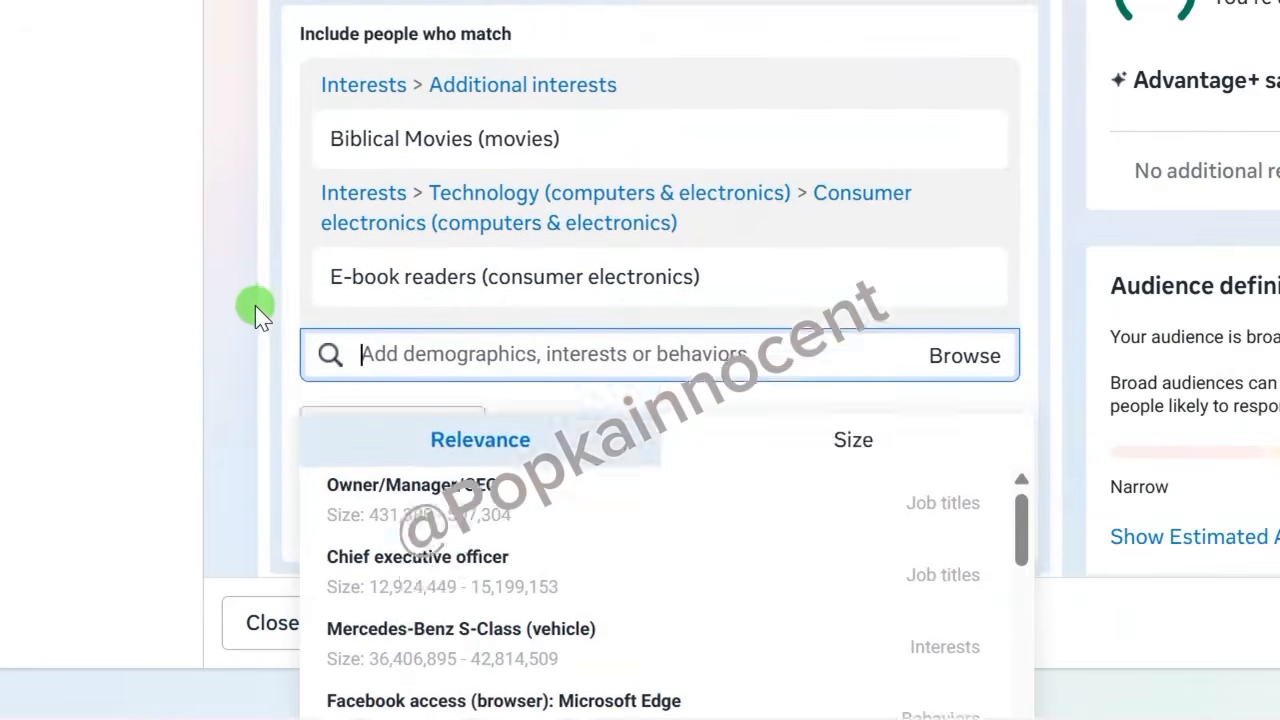
pyautogui.scroll(-2, 265, 326)
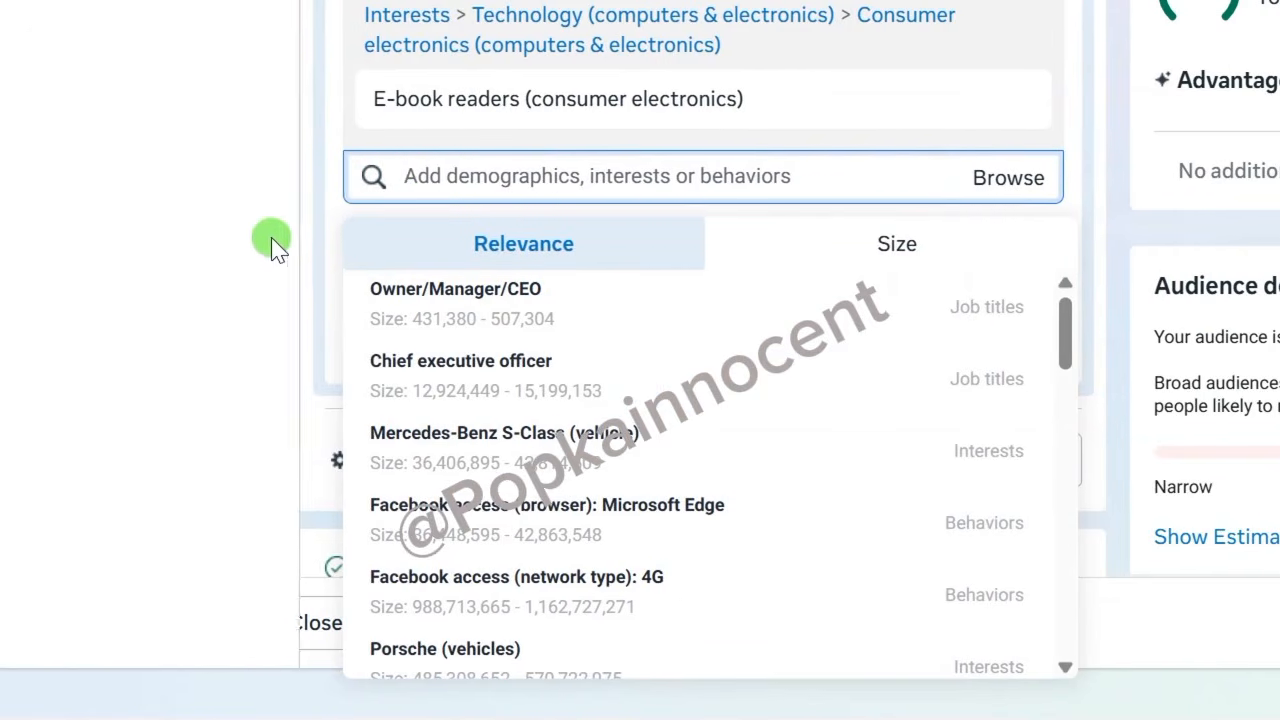
pyautogui.scroll(1, 324, 264)
pyautogui.scroll(-1, 337, 237)
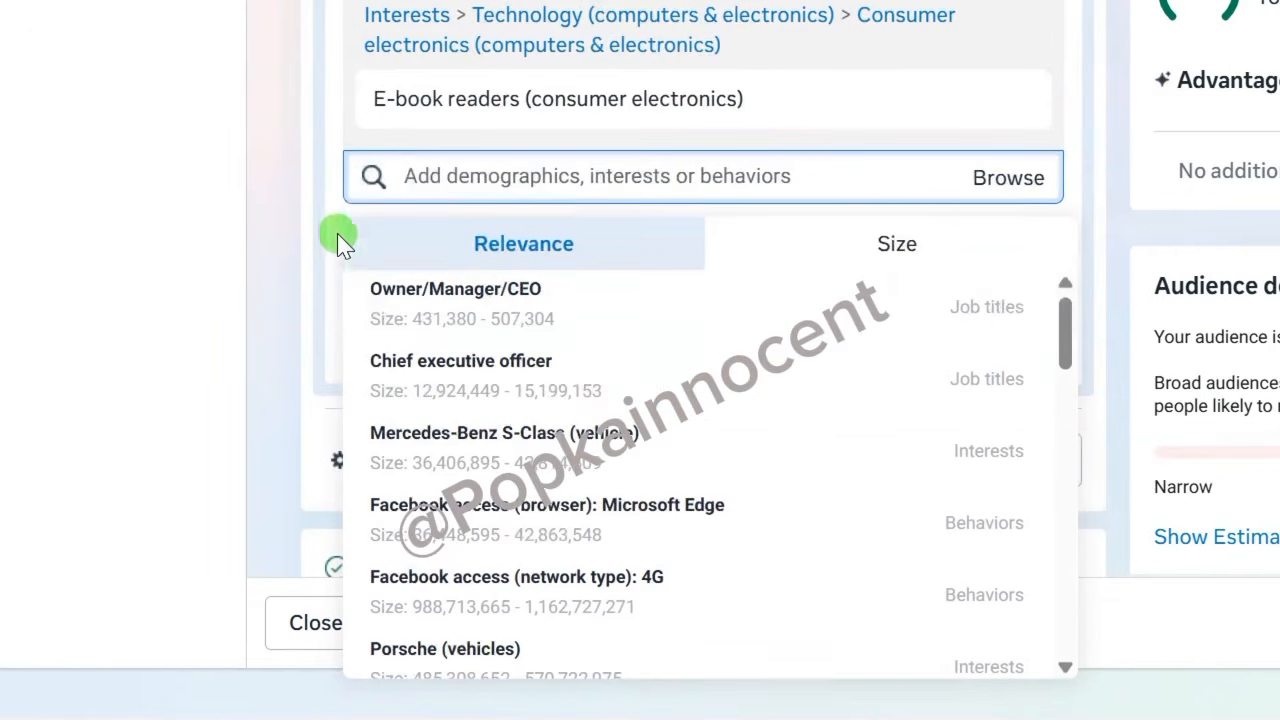
pyautogui.scroll(5, 287, 237)
pyautogui.scroll(-5, 287, 237)
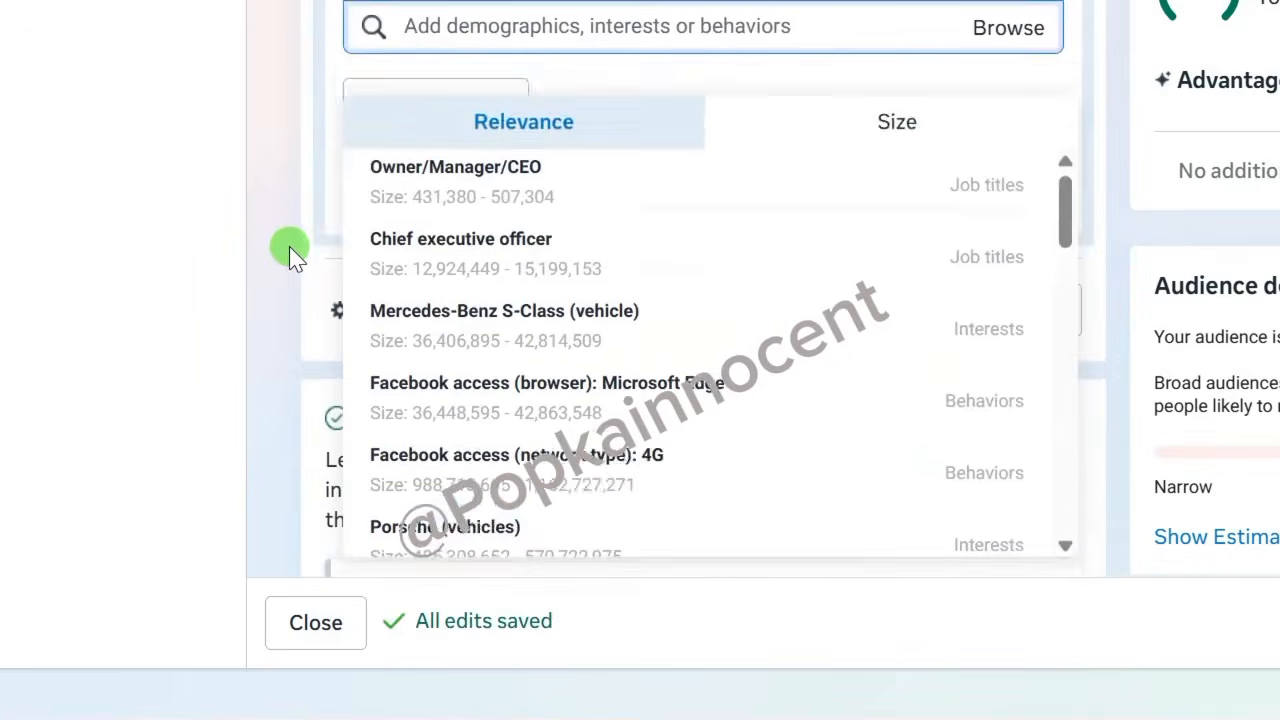
pyautogui.scroll(1, 308, 207)
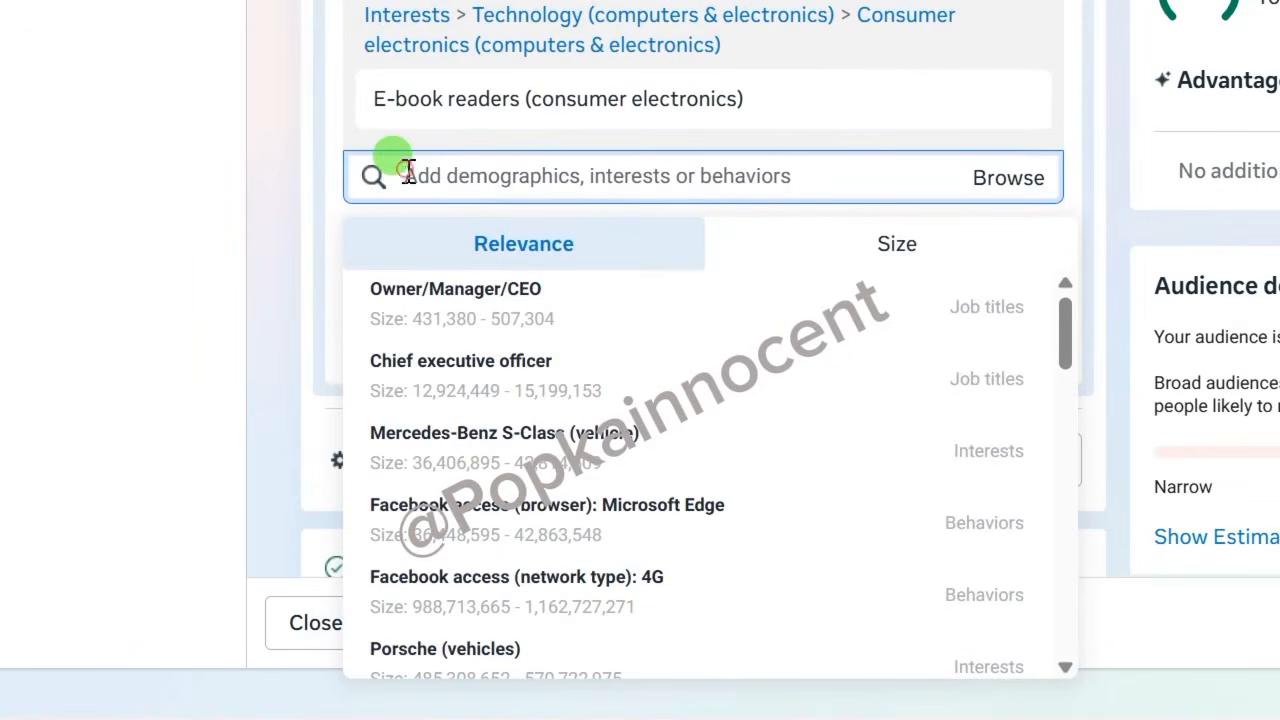
pyautogui.scroll(3, 298, 270)
pyautogui.scroll(-5, 300, 273)
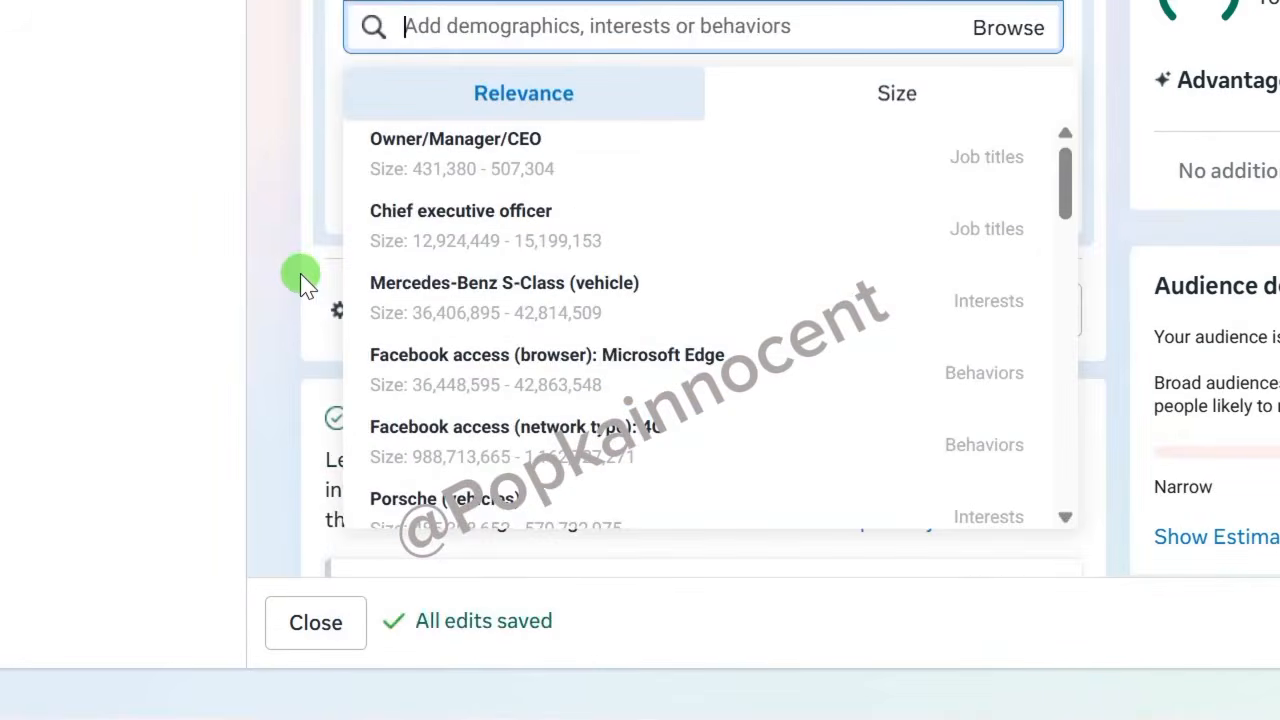
pyautogui.scroll(2, 300, 273)
pyautogui.click(408, 177)
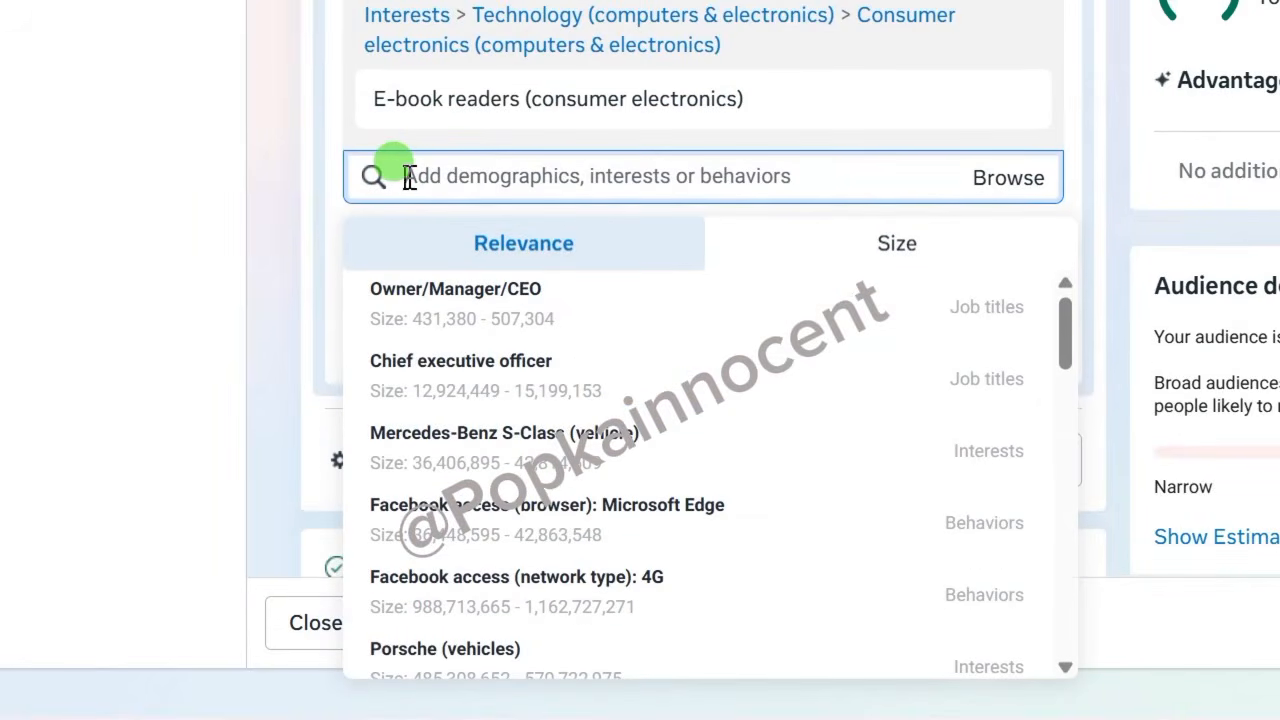
pyautogui.scroll(5, 296, 252)
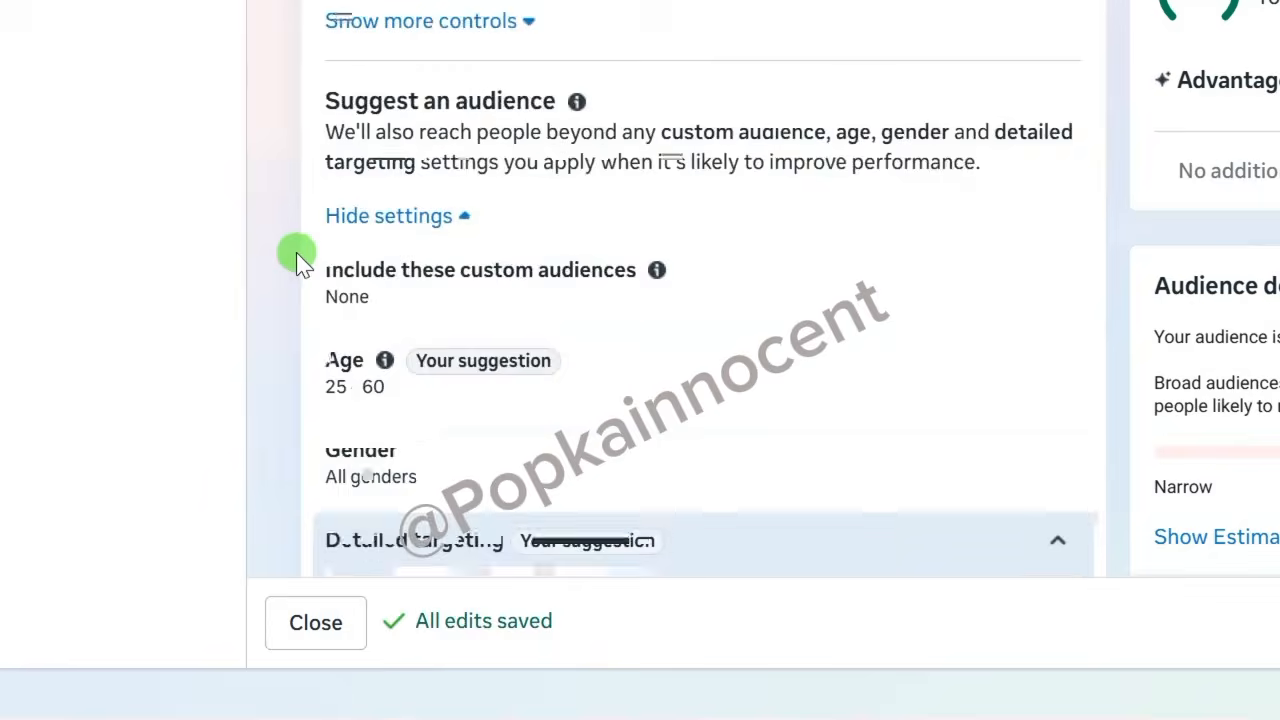
pyautogui.scroll(-5, 294, 252)
# Step: Search detailed targeting for "engaged" and add the Engaged Shoppers purchase behavior
pyautogui.click(420, 176)
pyautogui.write('engaged')
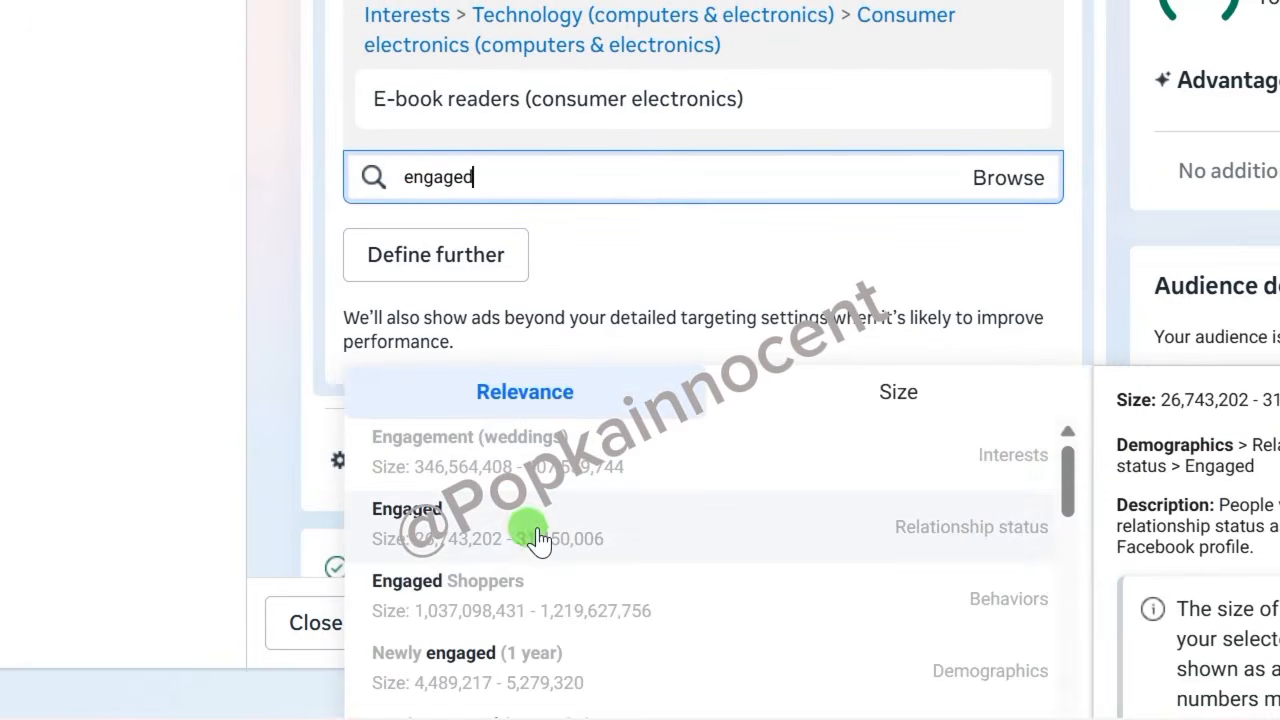
pyautogui.click(513, 588)
pyautogui.scroll(-2, 320, 340)
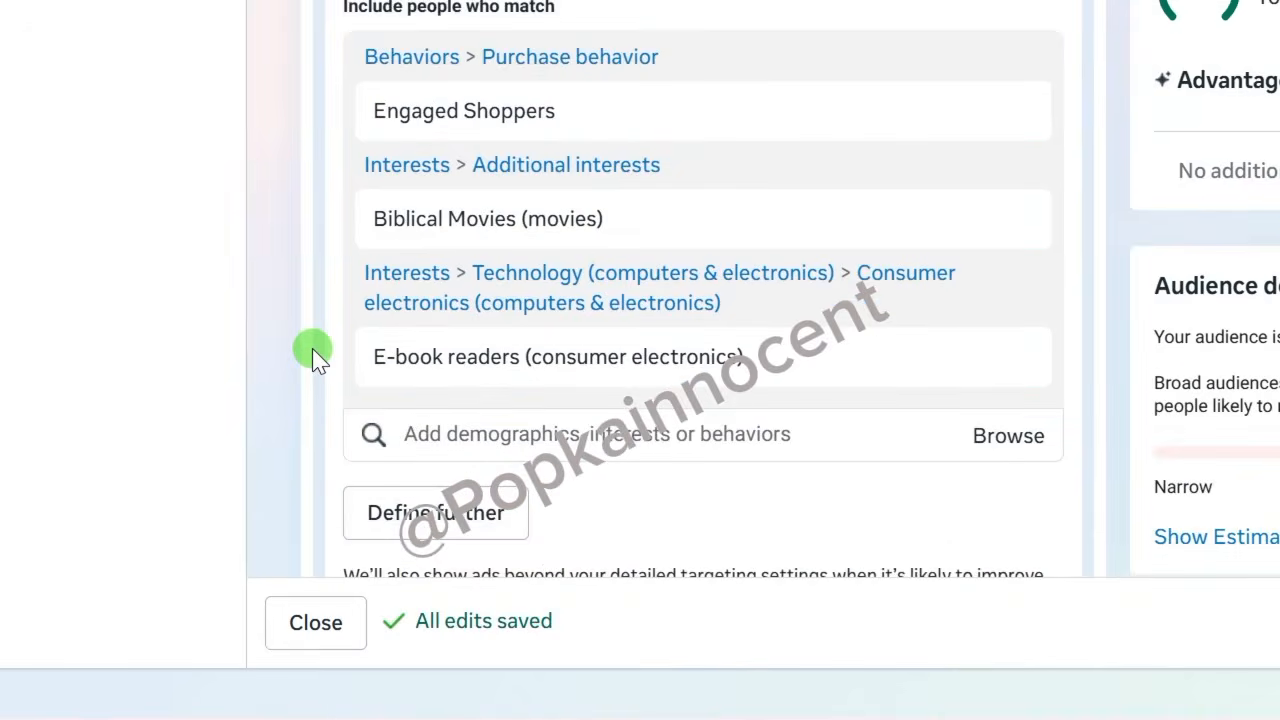
# Step: Show the estimated audience size for the current targeting
pyautogui.scroll(-3, 312, 348)
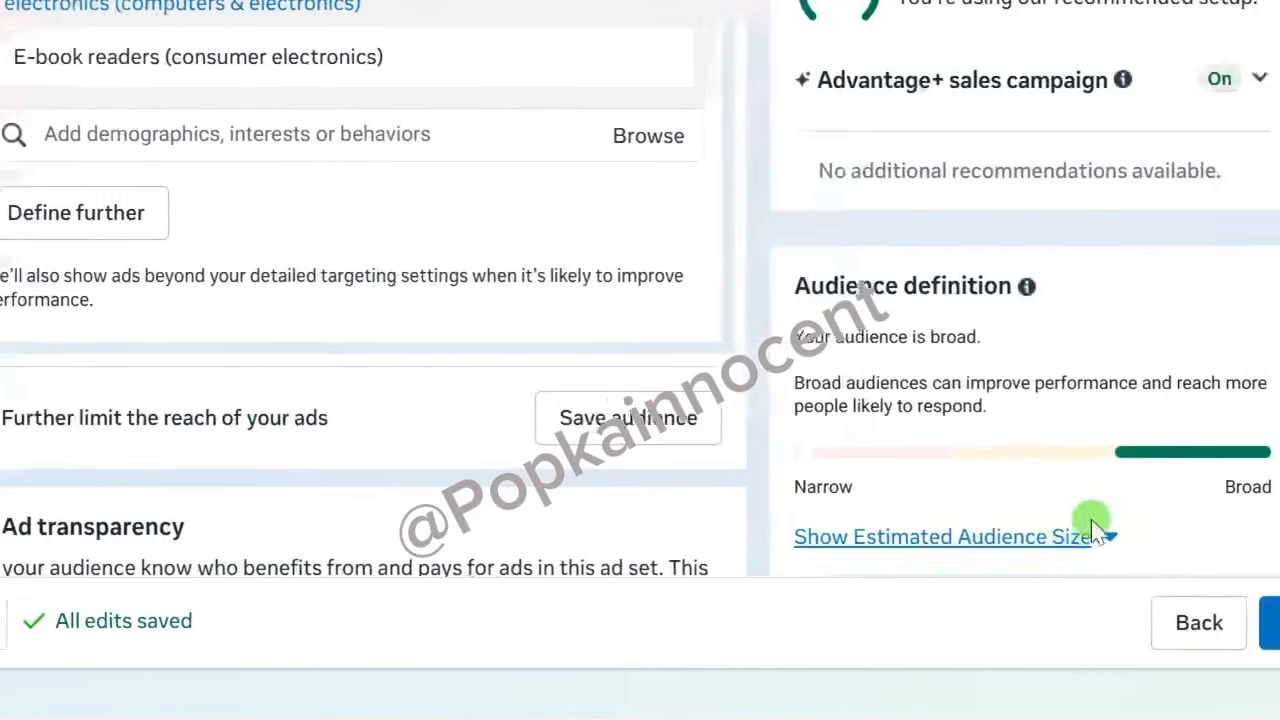
pyautogui.scroll(-8, 1237, 510)
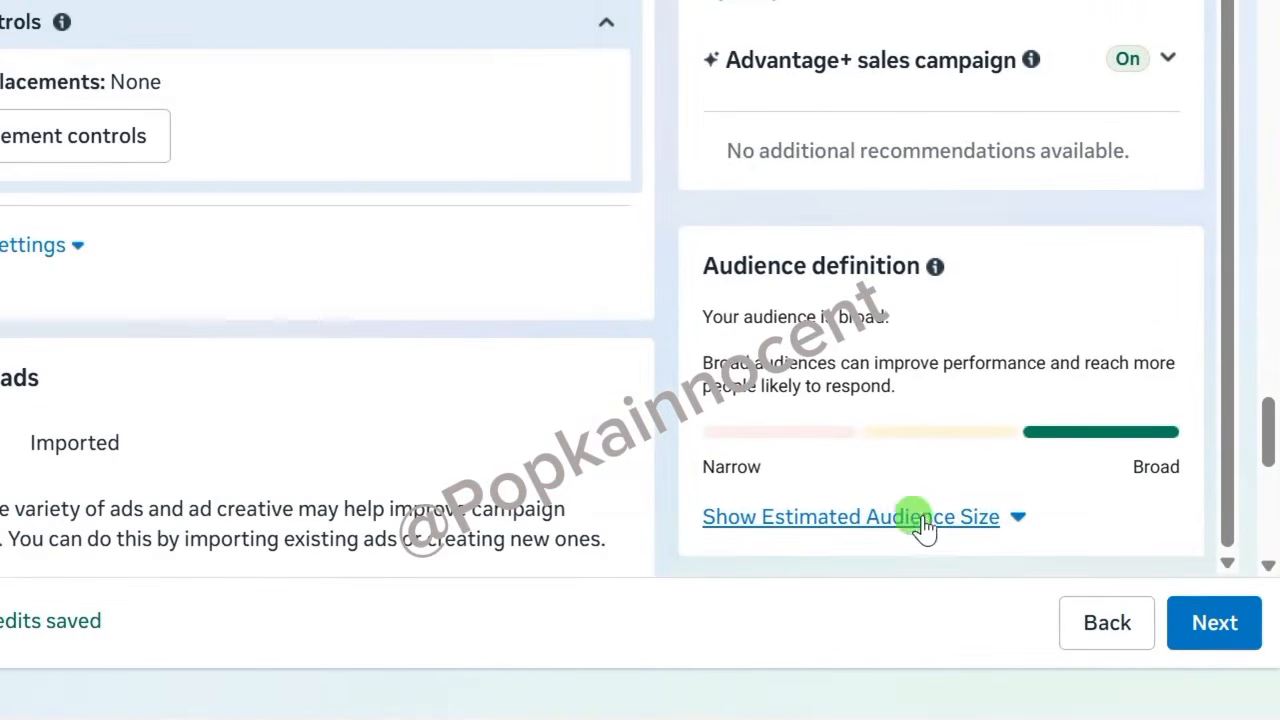
pyautogui.click(894, 518)
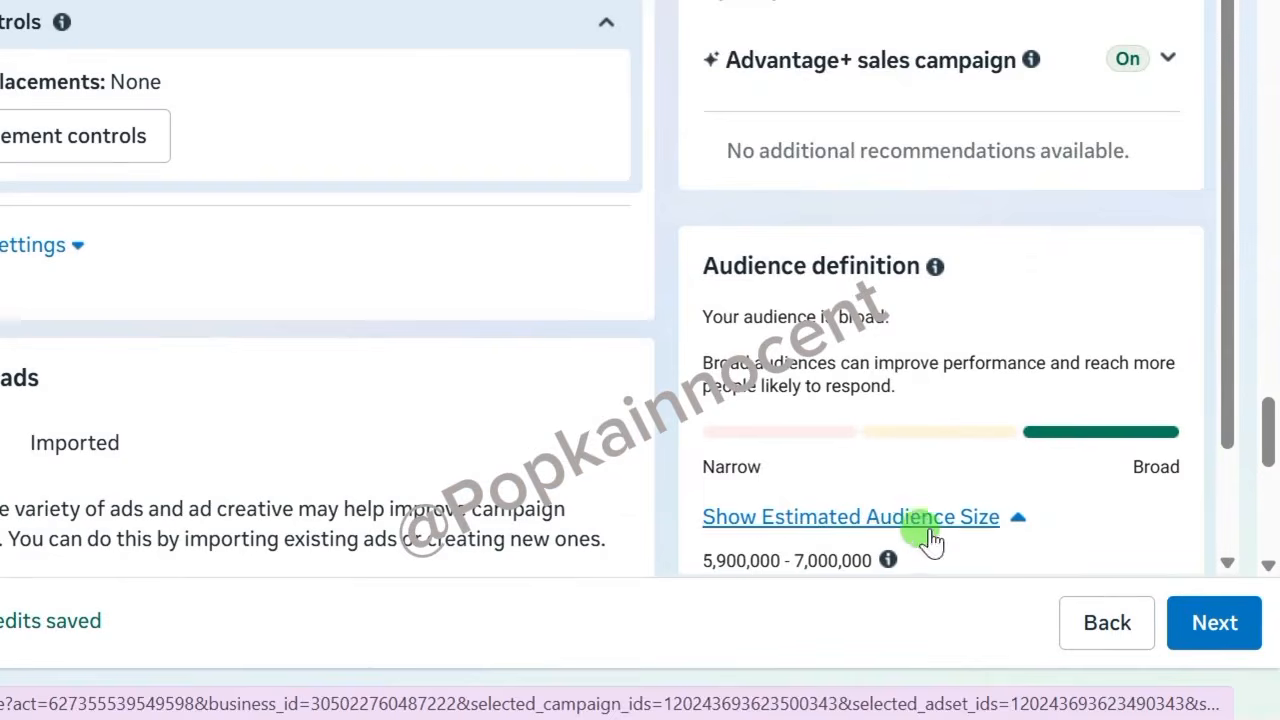
pyautogui.scroll(-2, 800, 500)
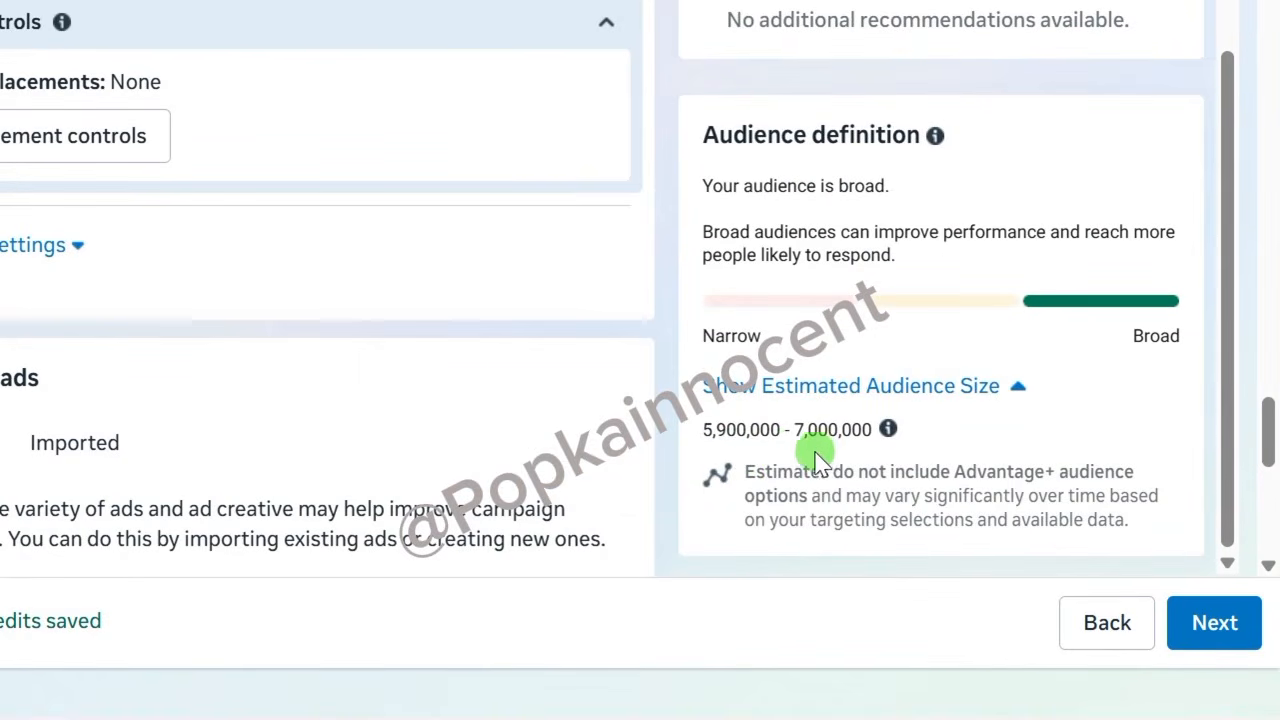
# Step: Save the current targeting settings as a reusable named audience
pyautogui.scroll(6, 313, 301)
pyautogui.scroll(-4, 320, 309)
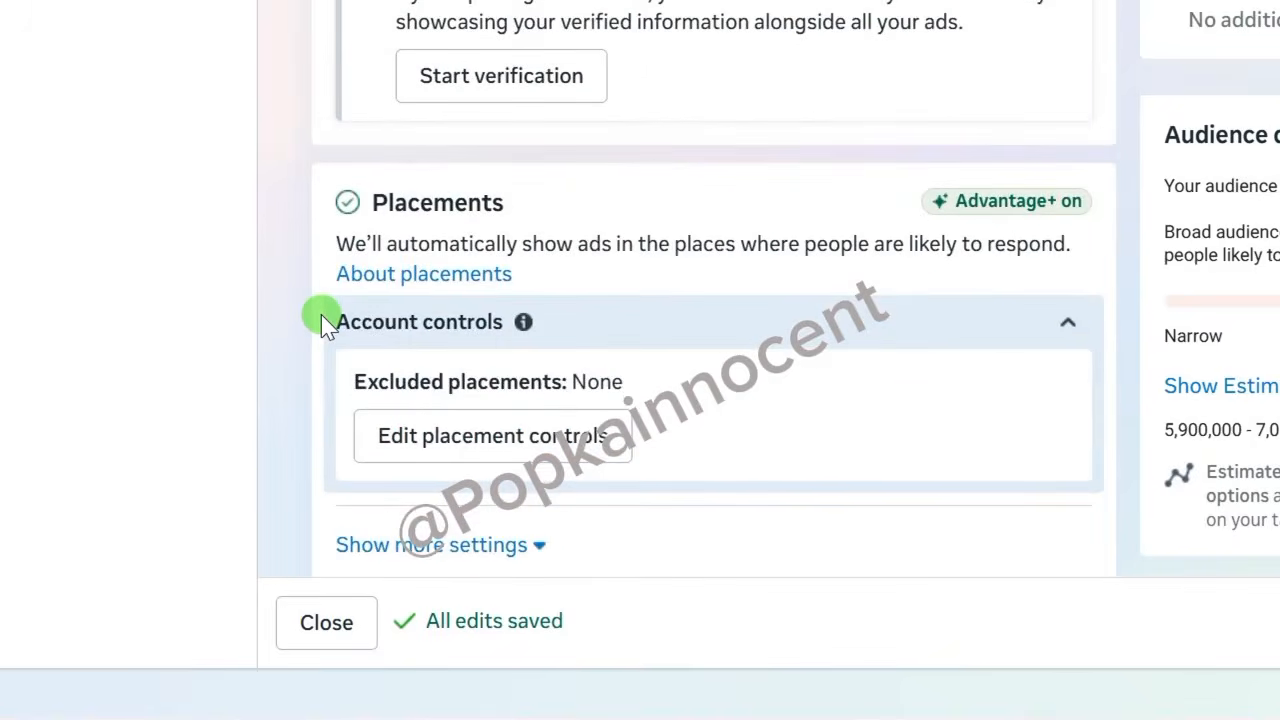
pyautogui.scroll(9, 321, 314)
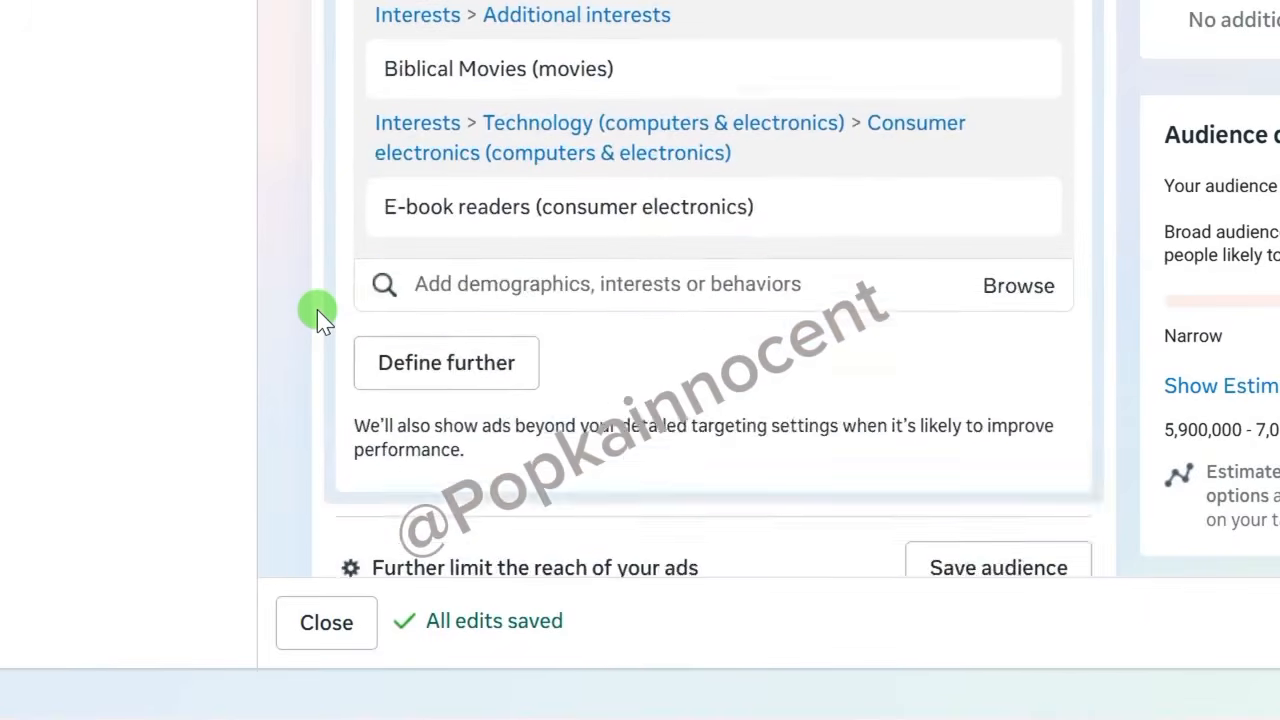
pyautogui.scroll(3, 317, 309)
pyautogui.scroll(-5, 317, 312)
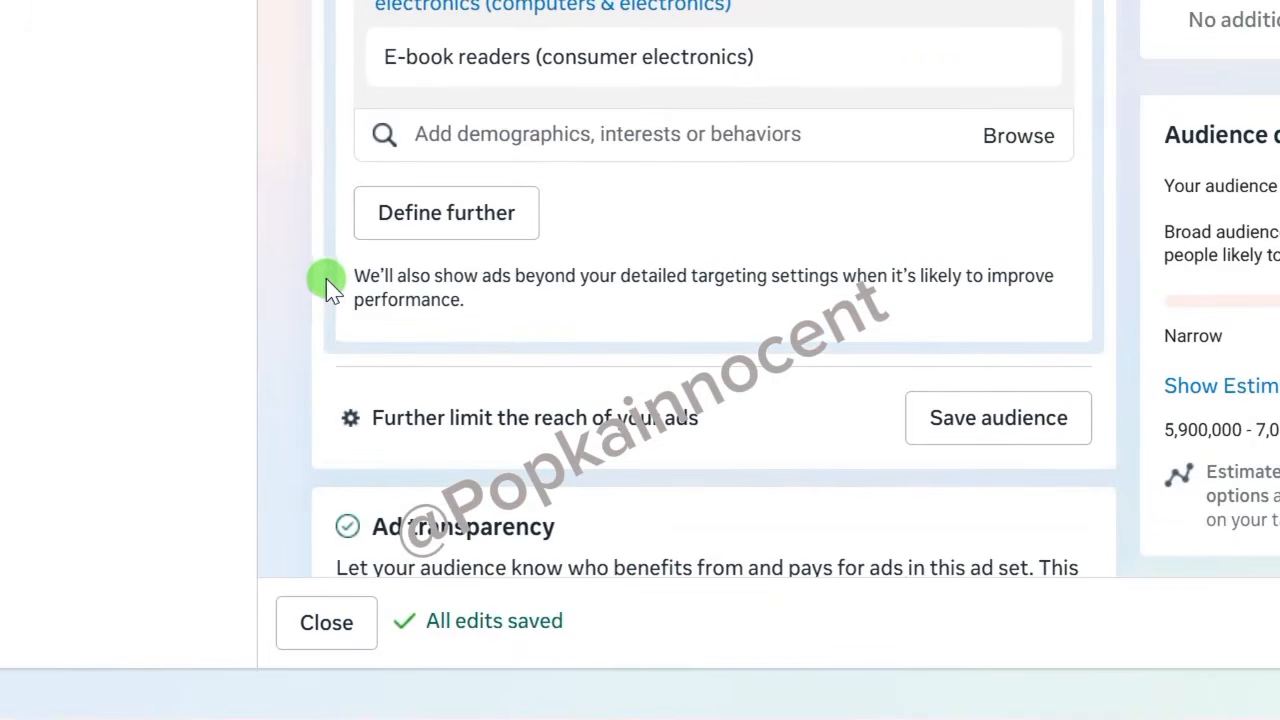
pyautogui.scroll(-2, 323, 305)
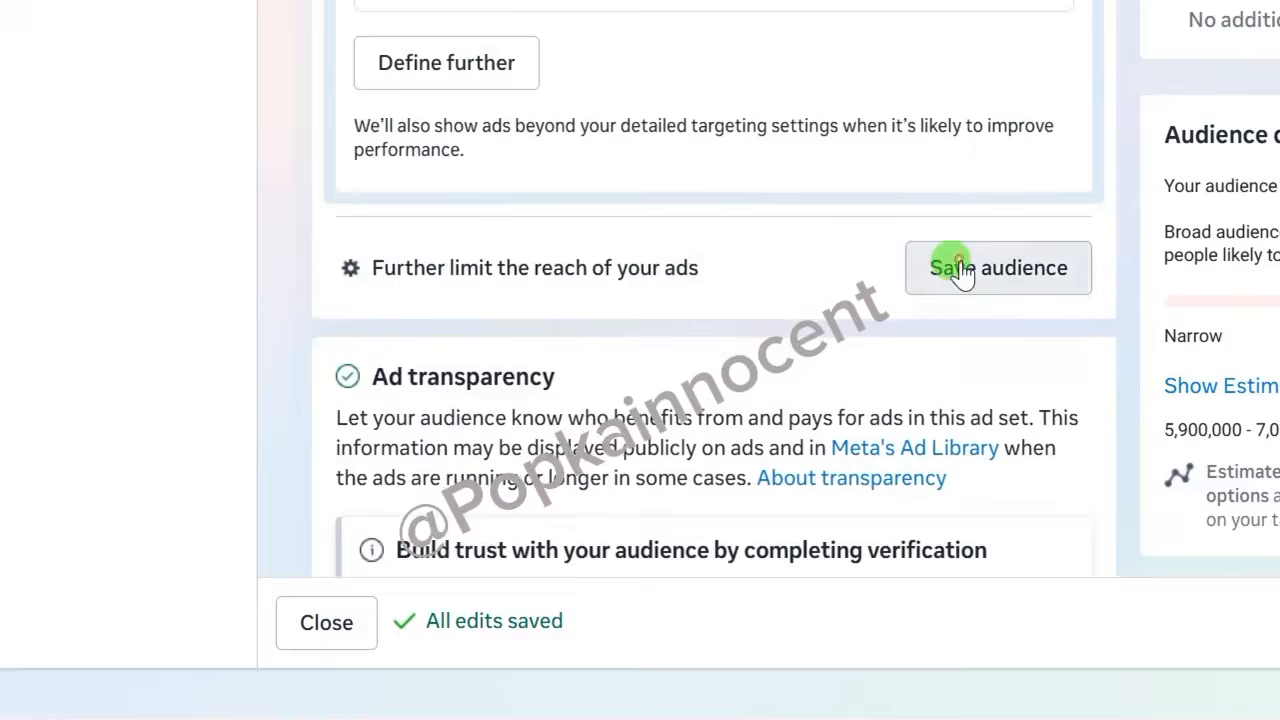
pyautogui.click(960, 266)
pyautogui.moveTo(471, 104); pyautogui.dragTo(372, 116)
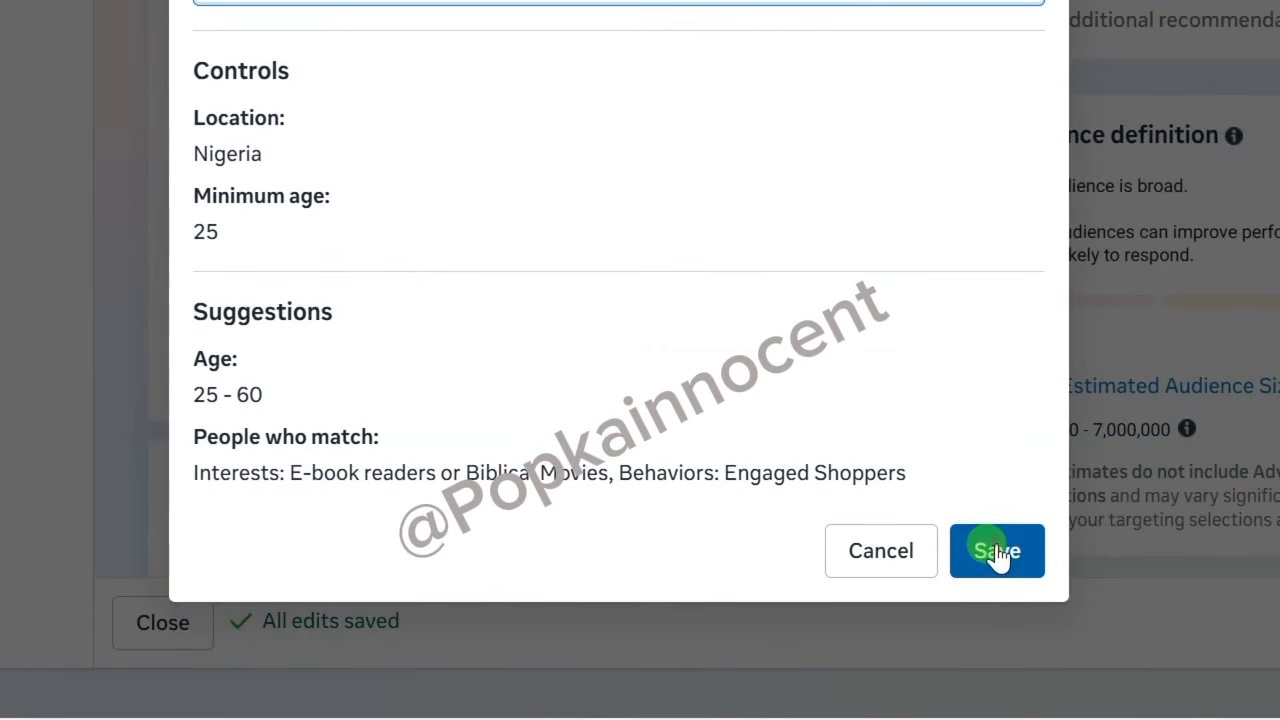
pyautogui.click(997, 552)
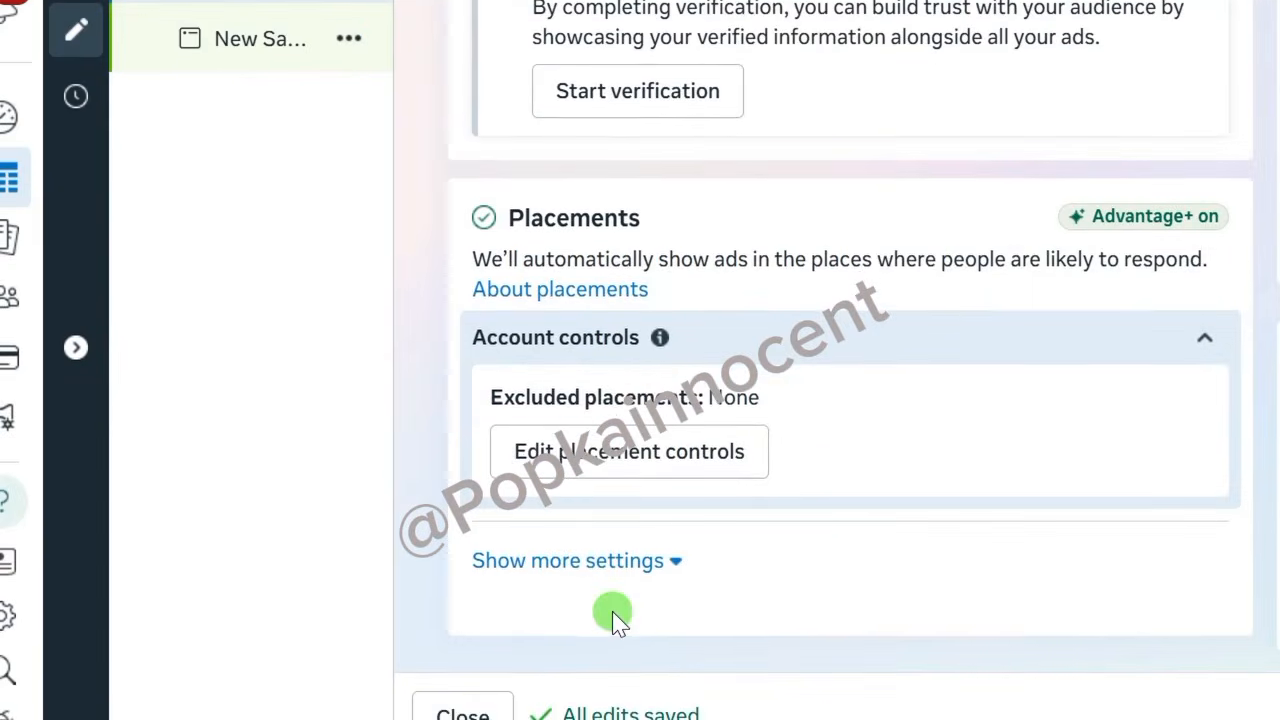
# Step: Expand the extra placement settings and limit the devices to mobile by excluding desktop
pyautogui.click(510, 573)
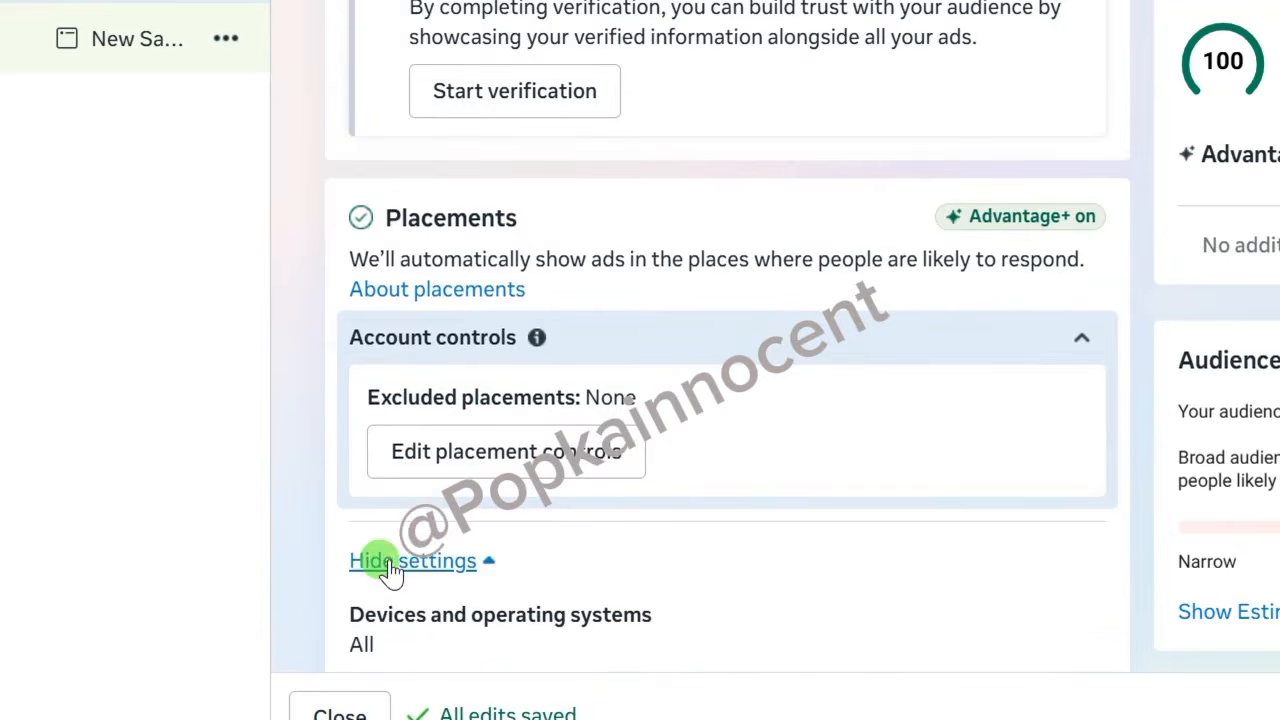
pyautogui.scroll(-3, 390, 570)
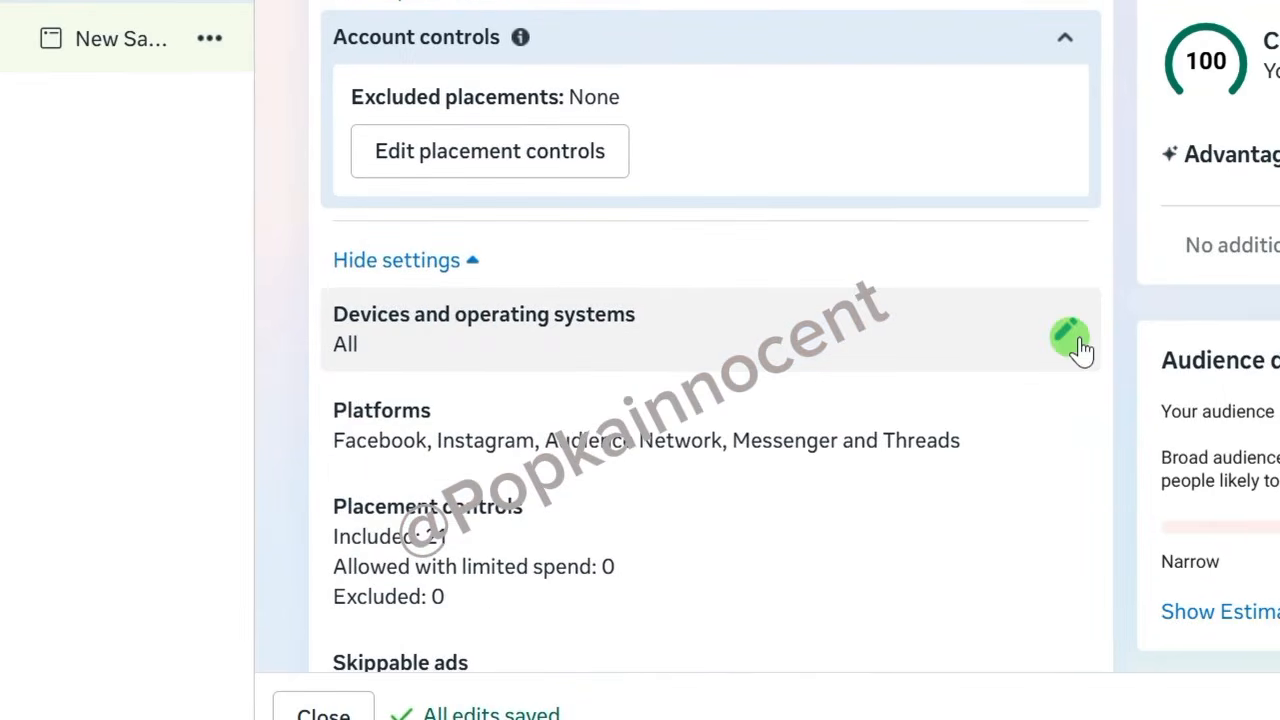
pyautogui.click(1068, 337)
pyautogui.scroll(-2, 453, 257)
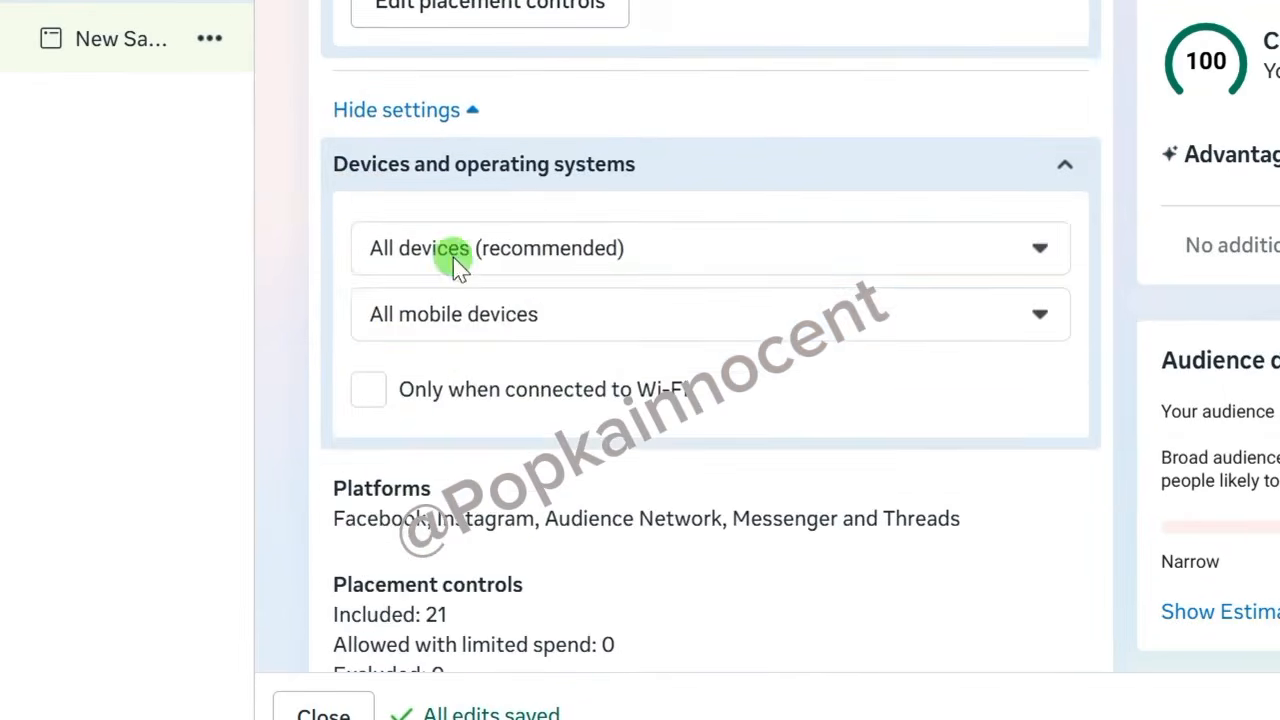
pyautogui.click(1040, 250)
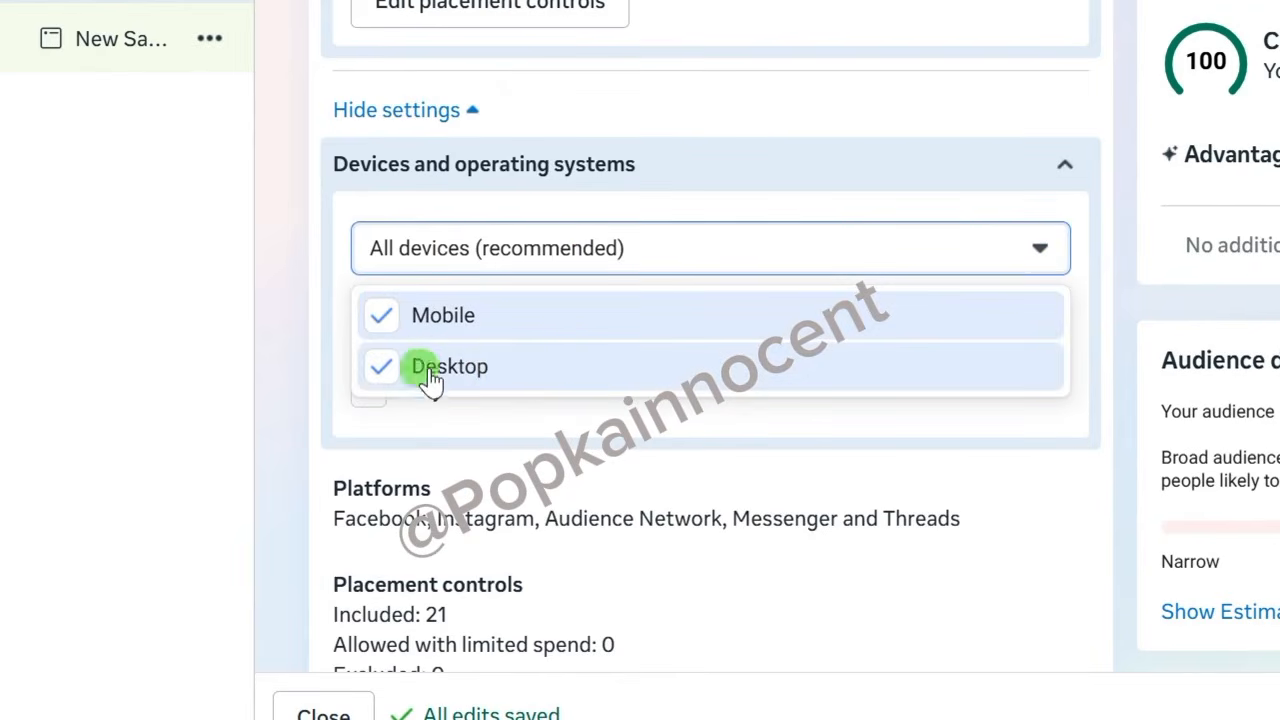
pyautogui.click(383, 366)
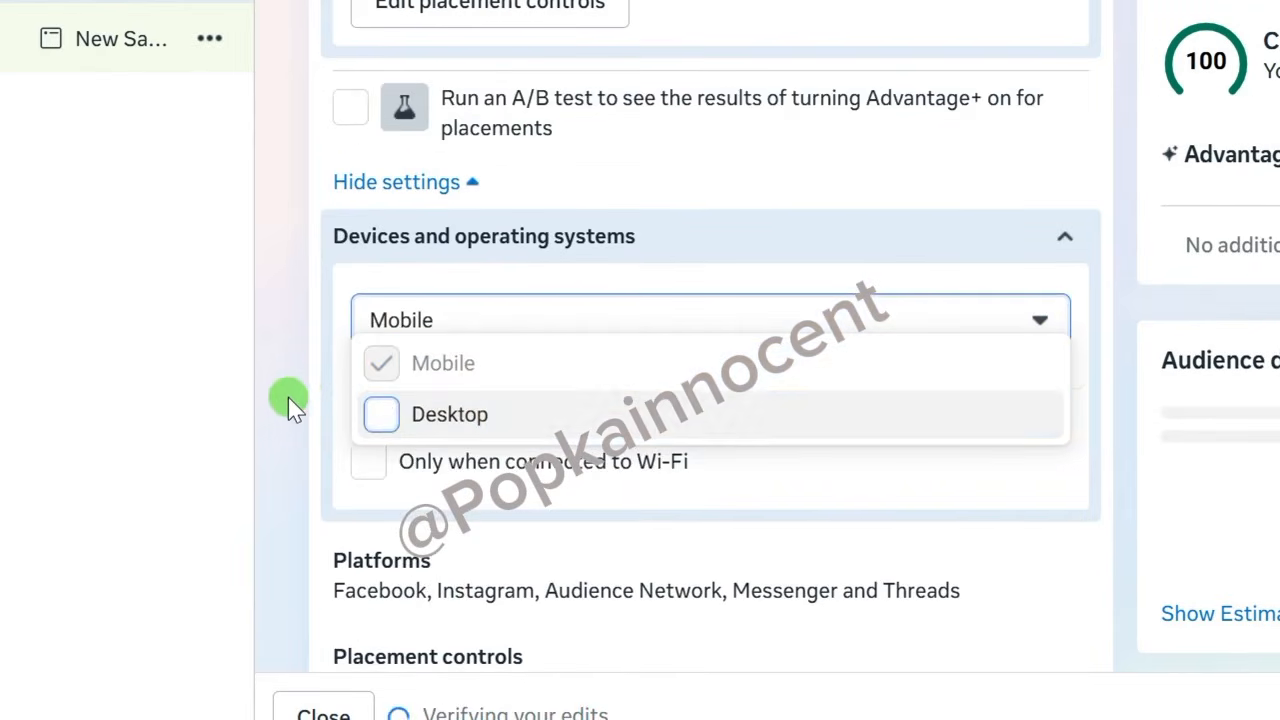
pyautogui.click(287, 397)
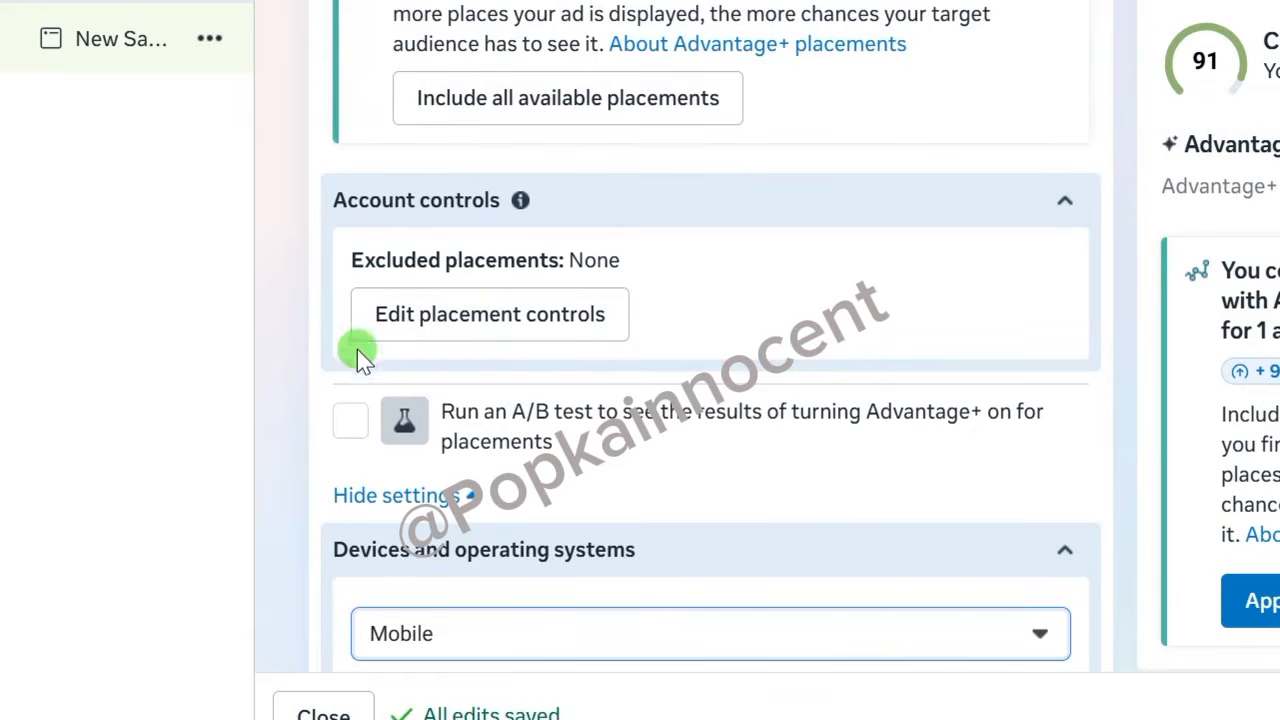
# Step: Limit the placement platforms to Facebook and Instagram by removing Audience Network, Messenger and Threads
pyautogui.scroll(4, 304, 360)
pyautogui.scroll(-5, 309, 360)
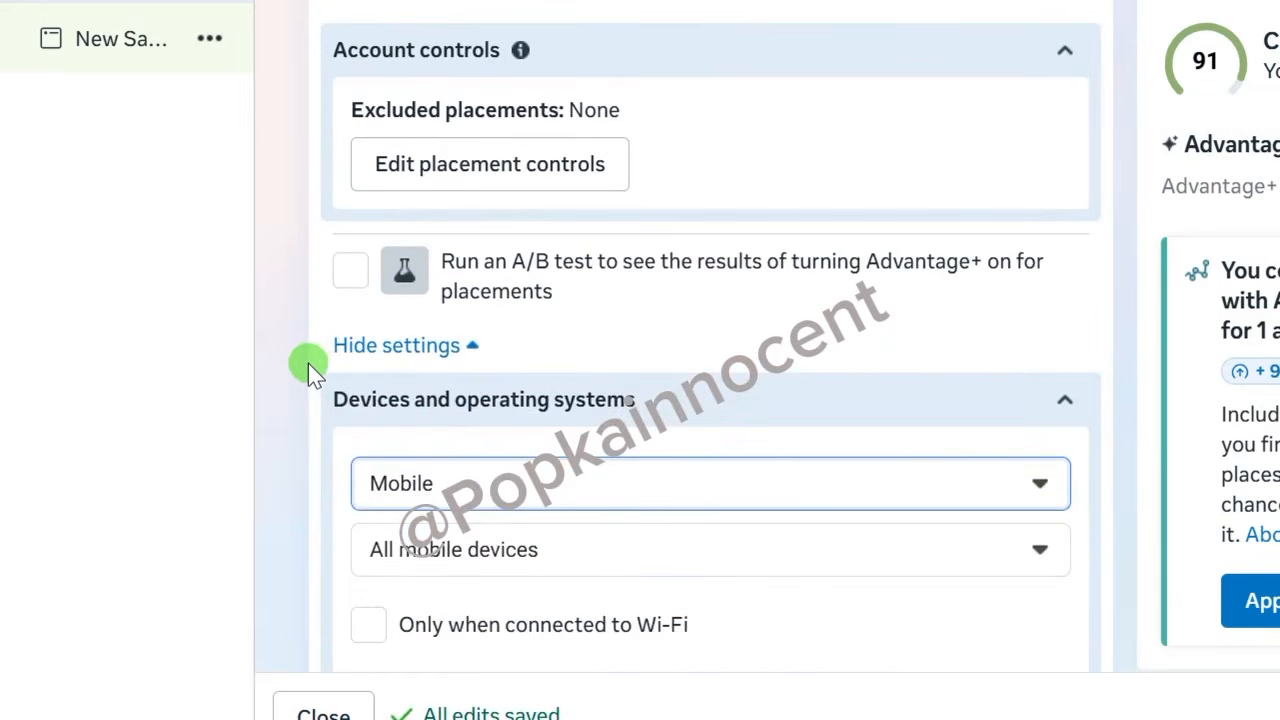
pyautogui.scroll(-3, 308, 363)
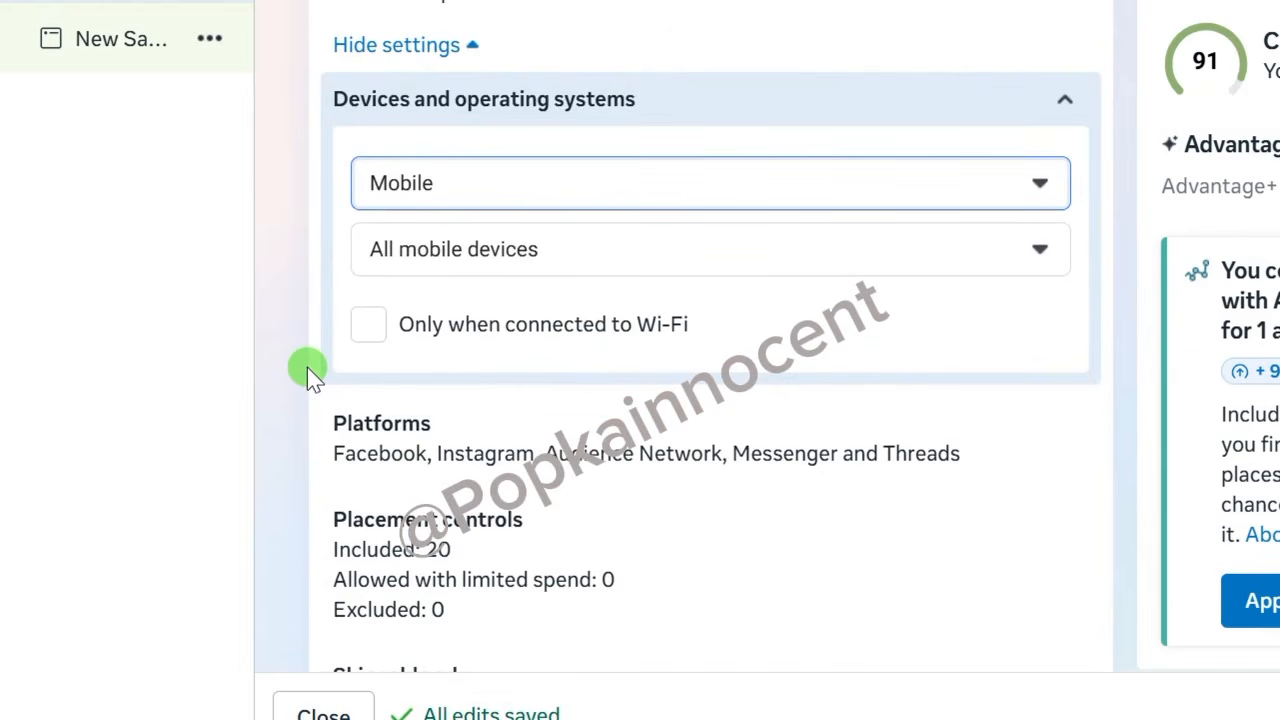
pyautogui.scroll(-2, 309, 372)
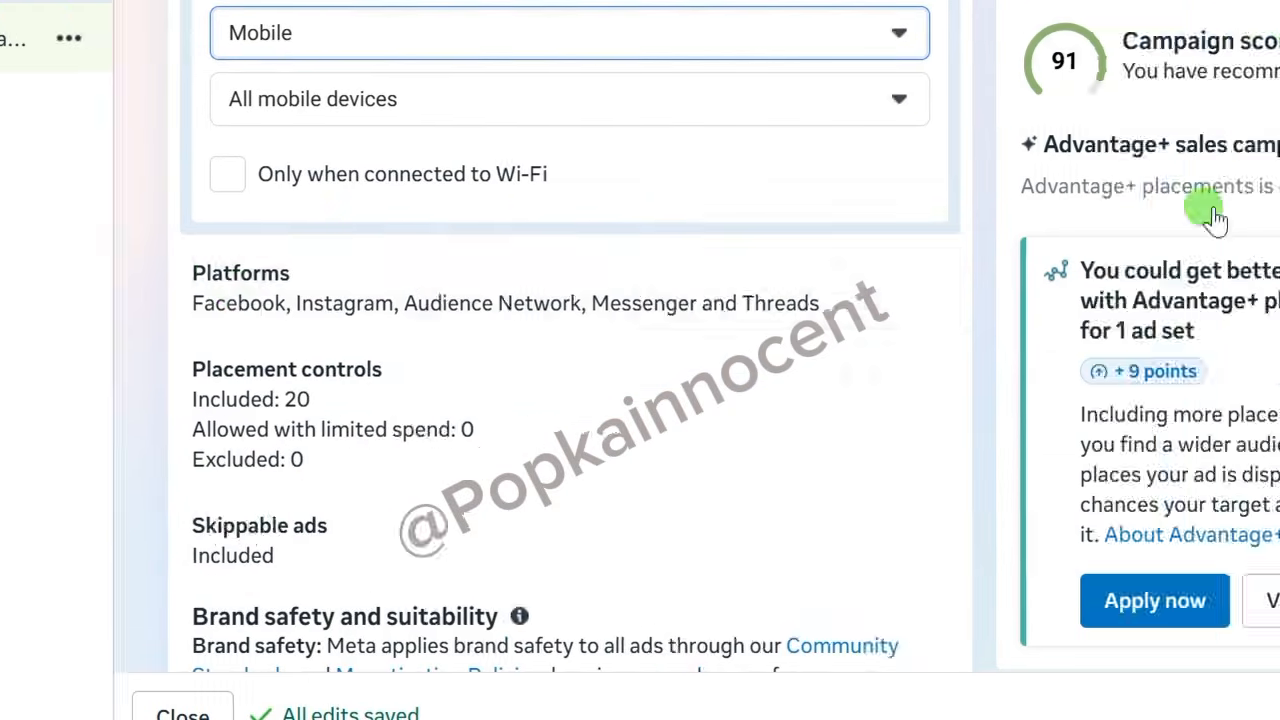
pyautogui.click(1112, 288)
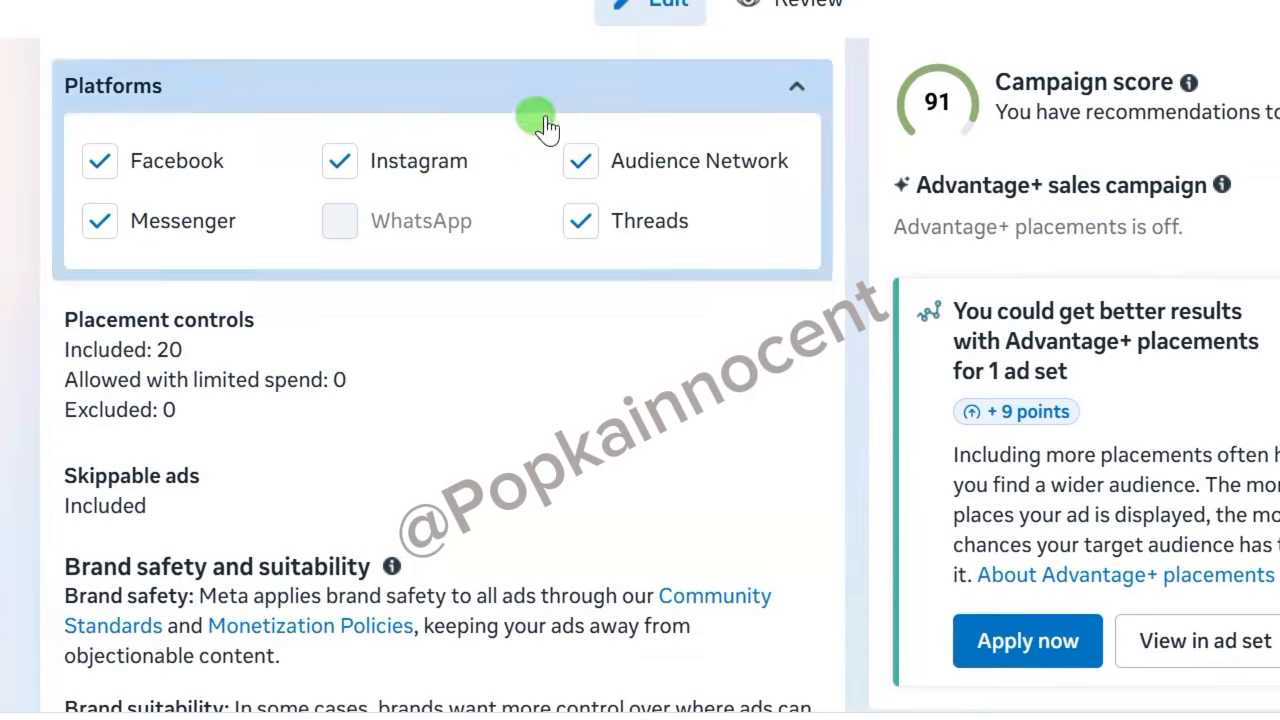
pyautogui.click(578, 164)
pyautogui.click(101, 221)
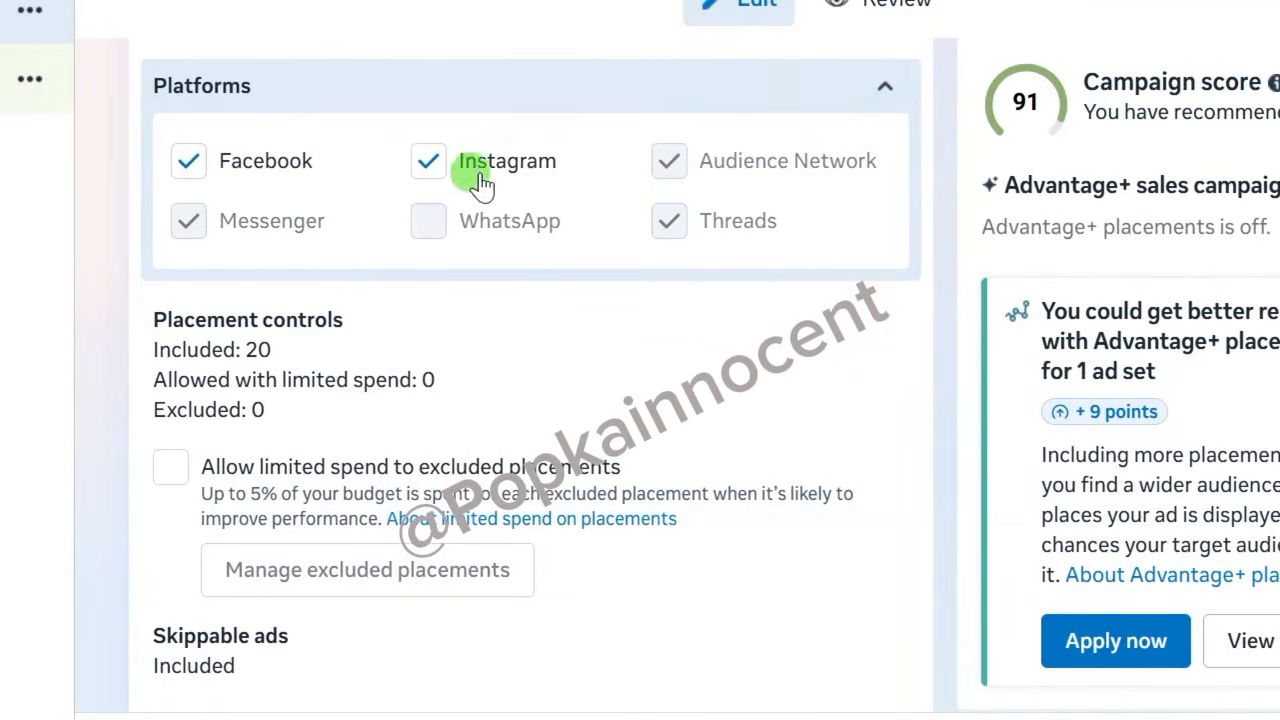
pyautogui.scroll(-3, 474, 368)
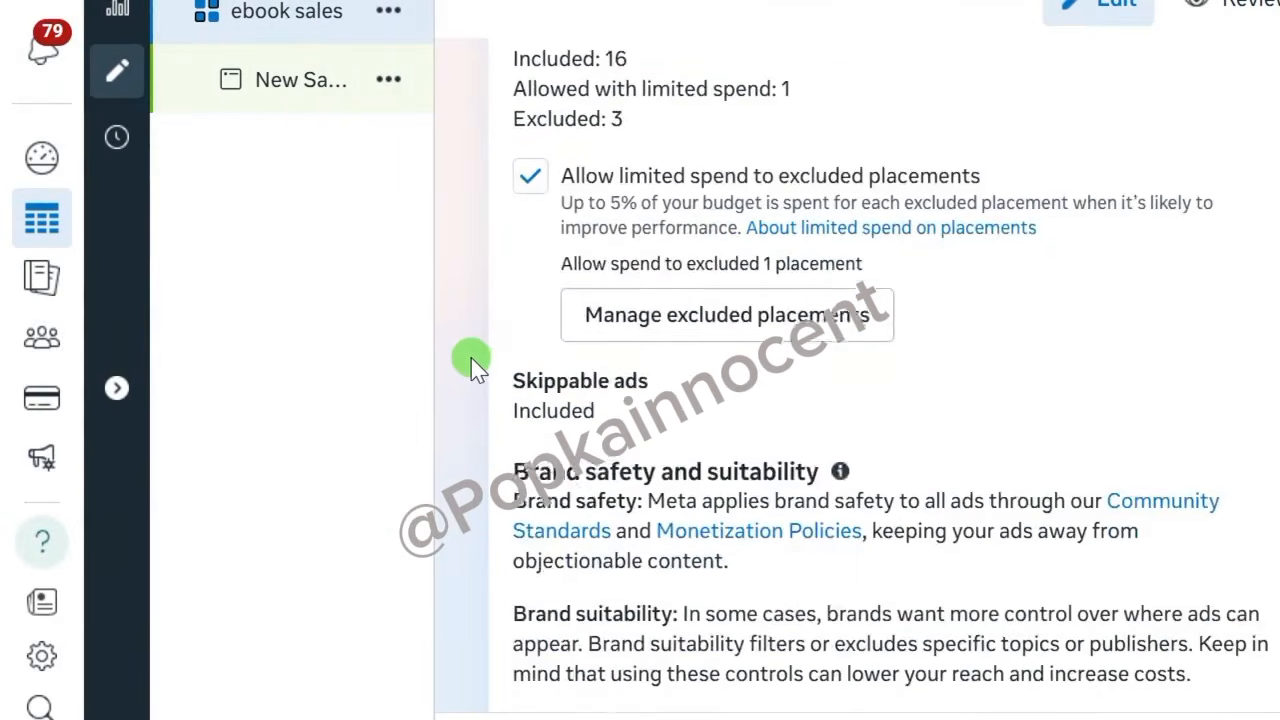
pyautogui.scroll(3, 474, 368)
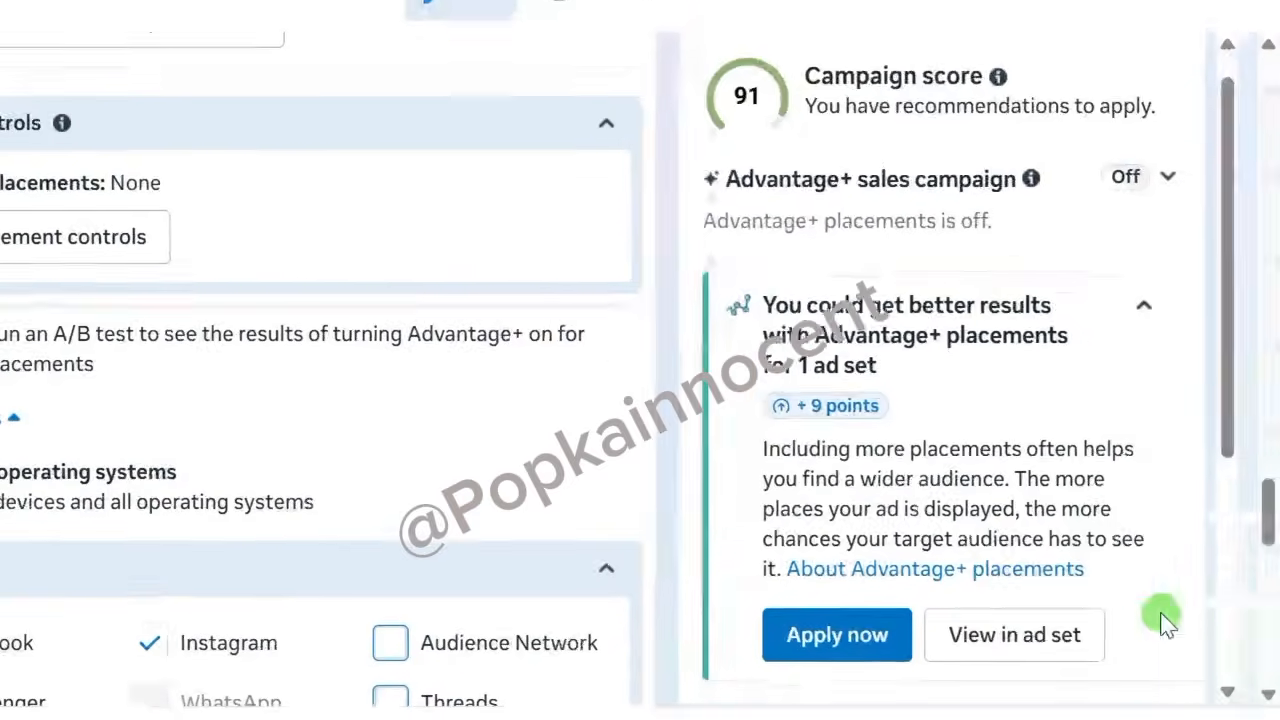
# Step: Continue to the ad level and name the ad "ebook sales"
pyautogui.scroll(-3, 1266, 620)
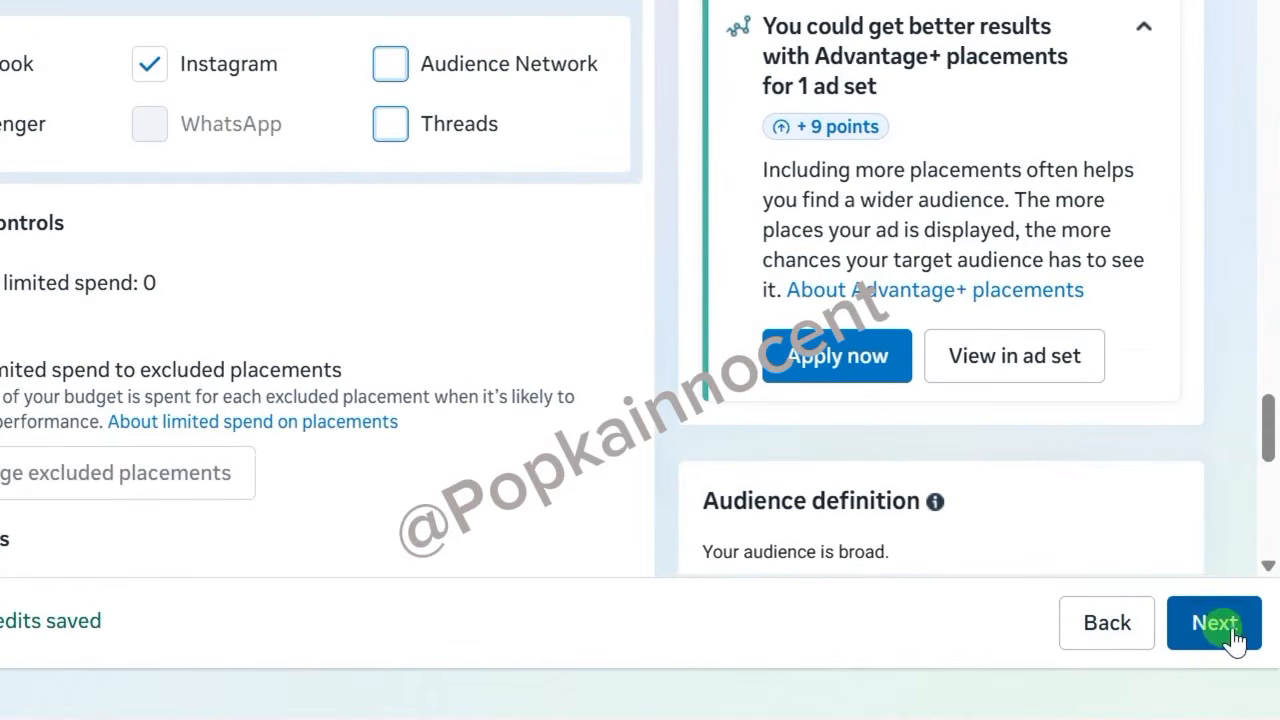
pyautogui.click(1220, 626)
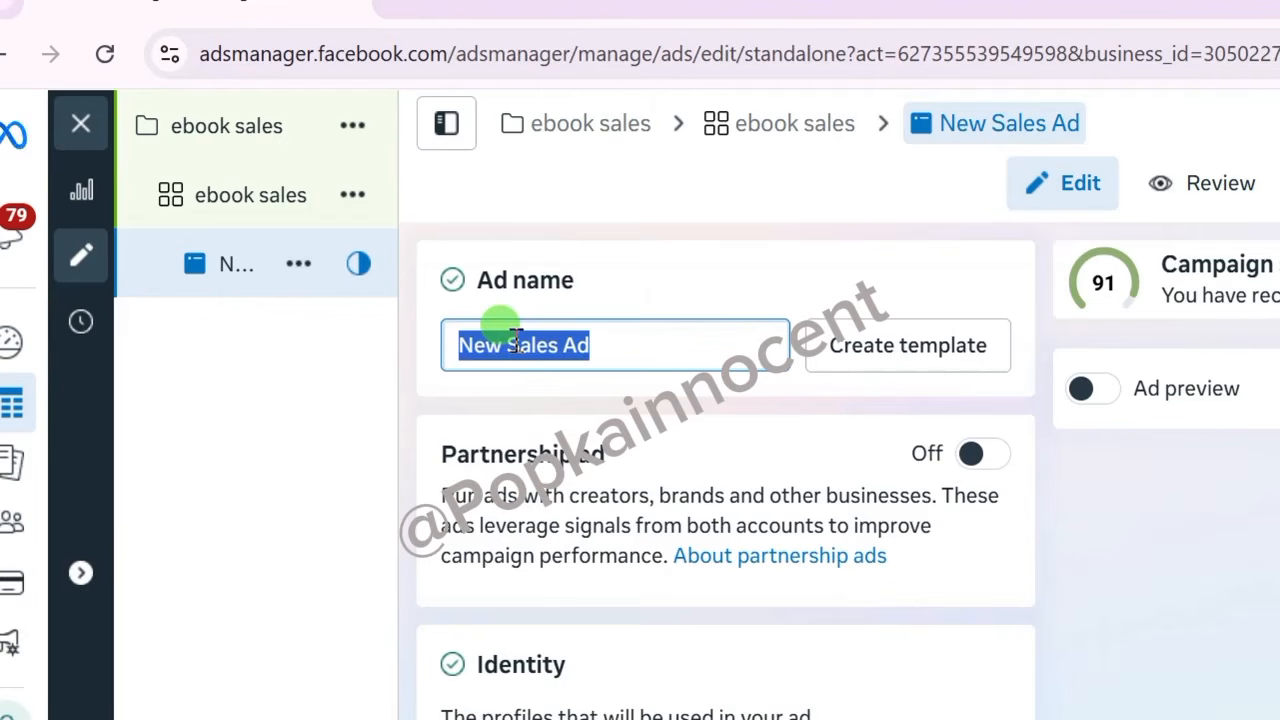
pyautogui.write('ebook sales')
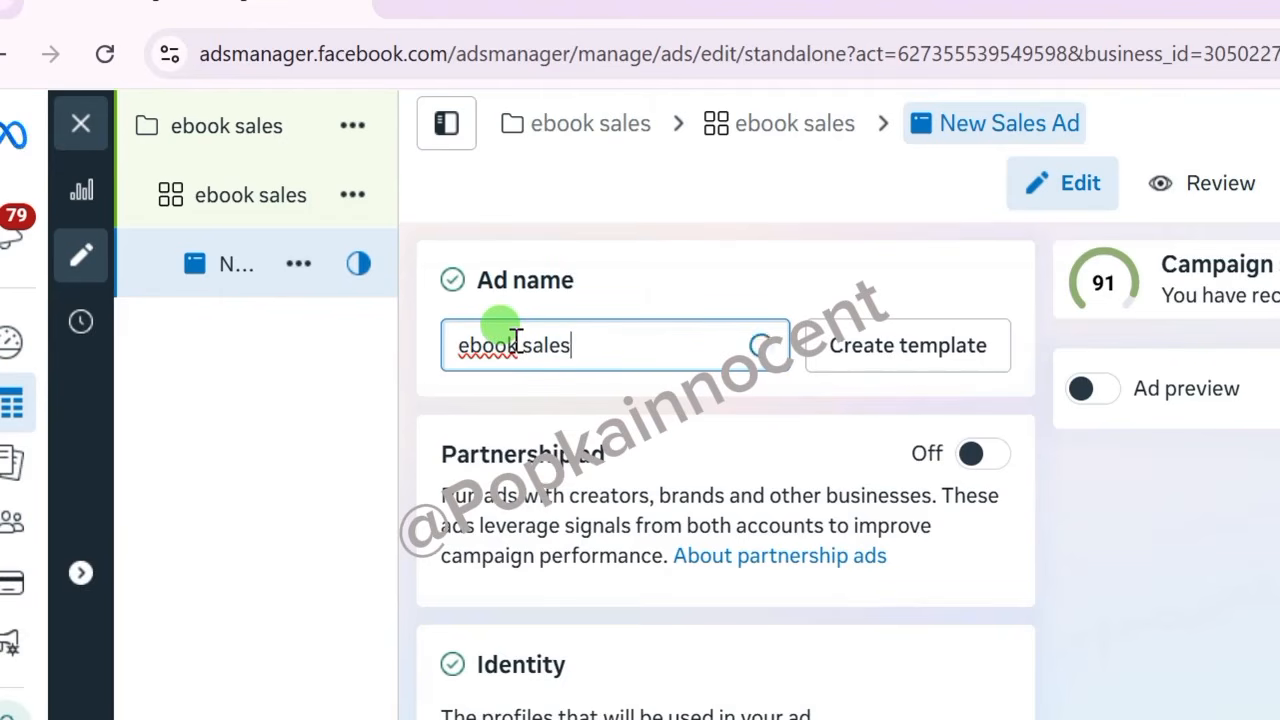
# Step: Go through the ad's identity and setup sections and turn off multi-advertiser ads
pyautogui.scroll(-3, 600, 430)
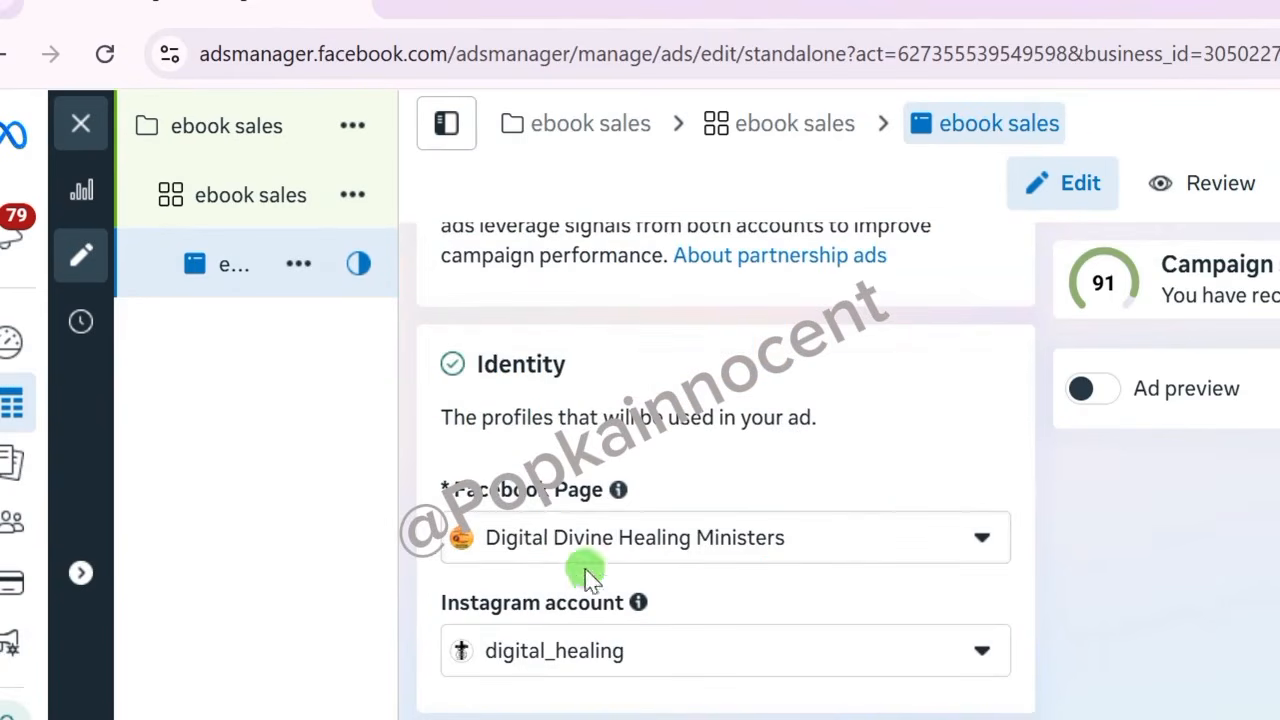
pyautogui.scroll(-3, 545, 585)
pyautogui.scroll(-2, 563, 615)
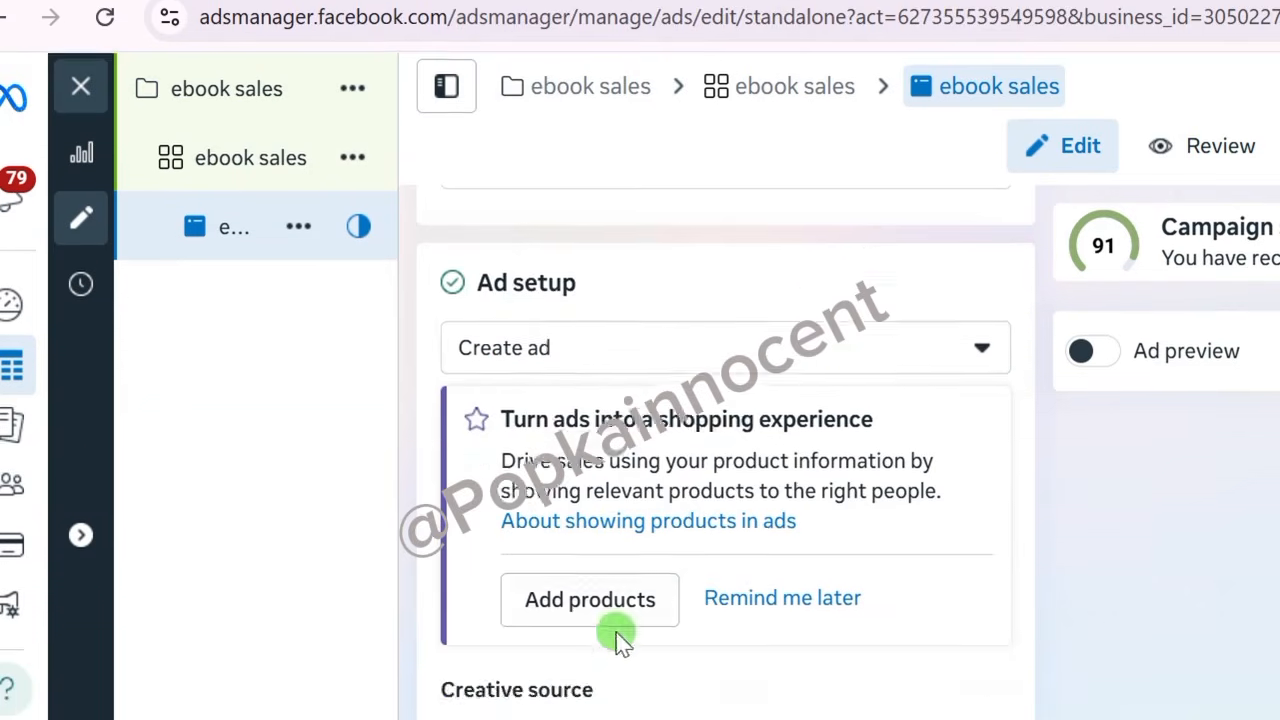
pyautogui.scroll(-2, 610, 600)
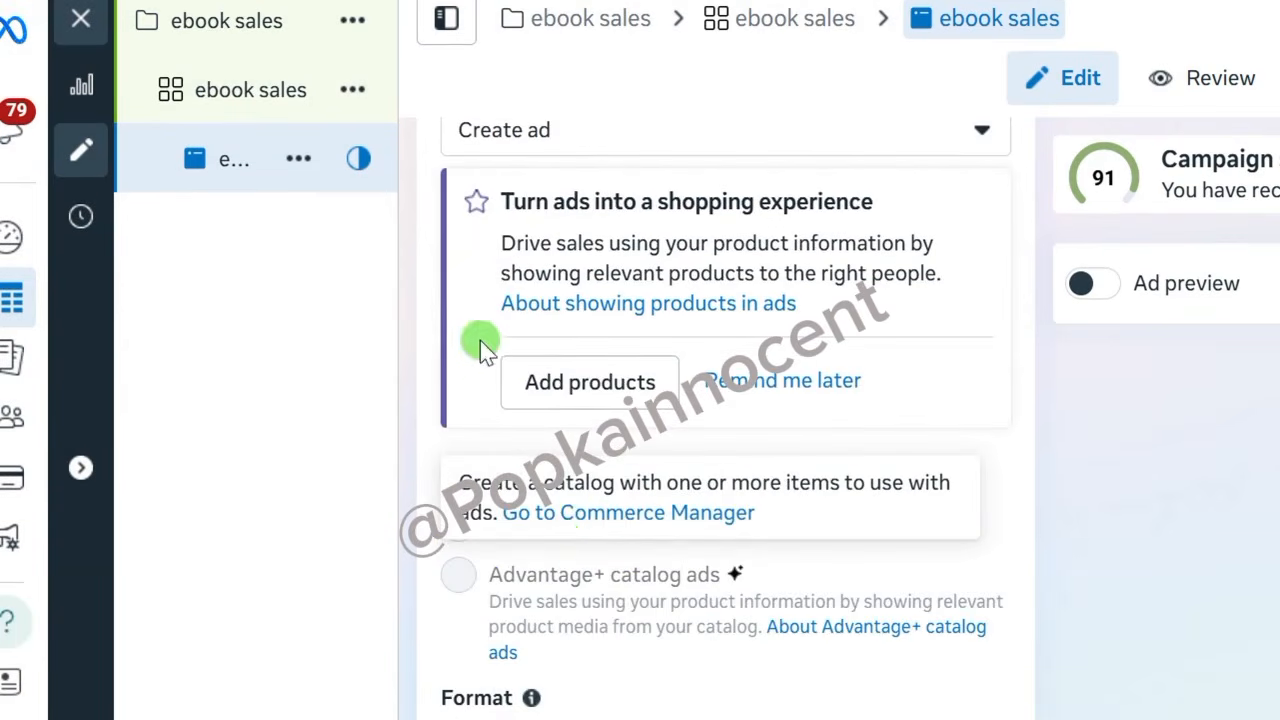
pyautogui.scroll(1, 415, 413)
pyautogui.scroll(-5, 415, 413)
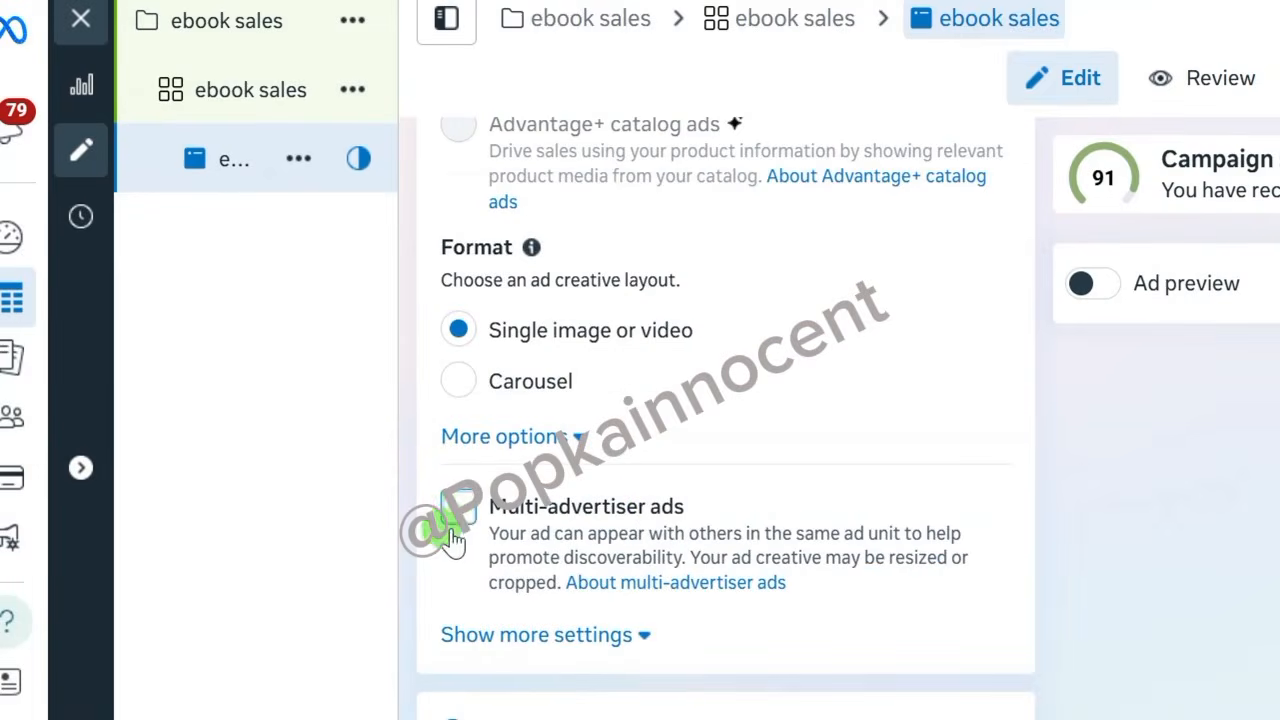
pyautogui.scroll(-4, 452, 540)
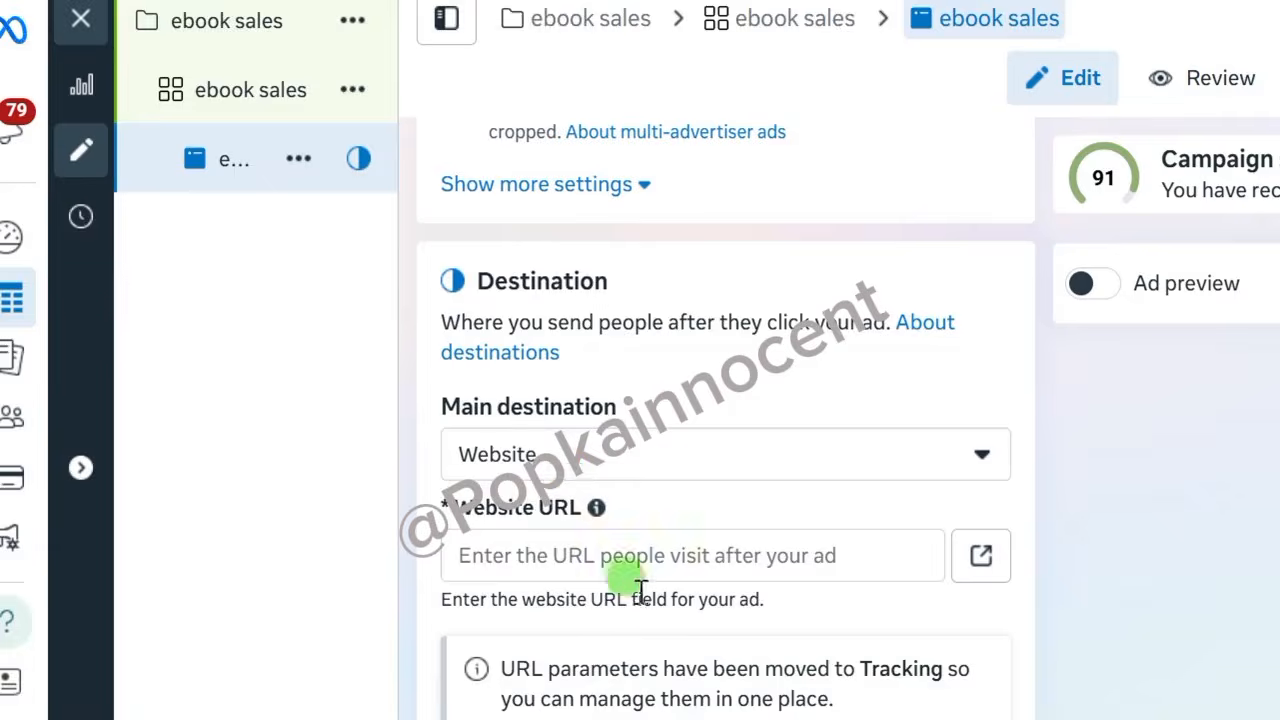
pyautogui.click(628, 558)
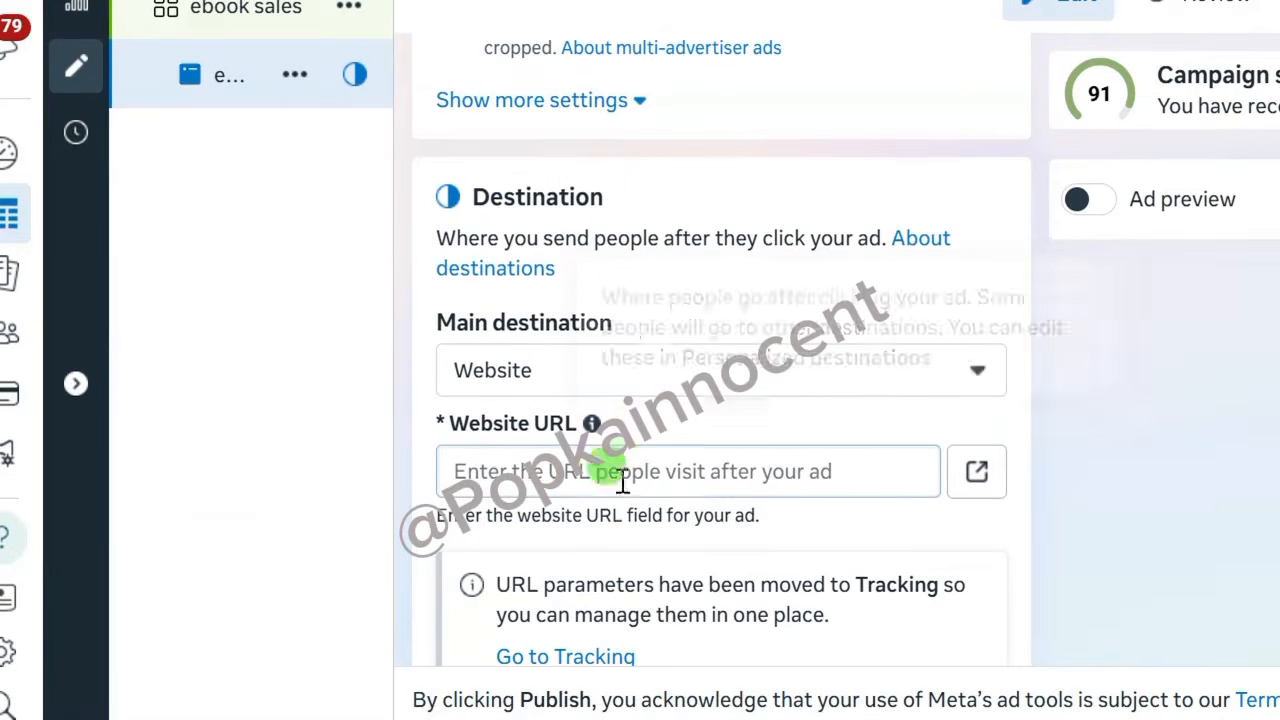
pyautogui.rightClick(478, 470)
pyautogui.click(503, 508)
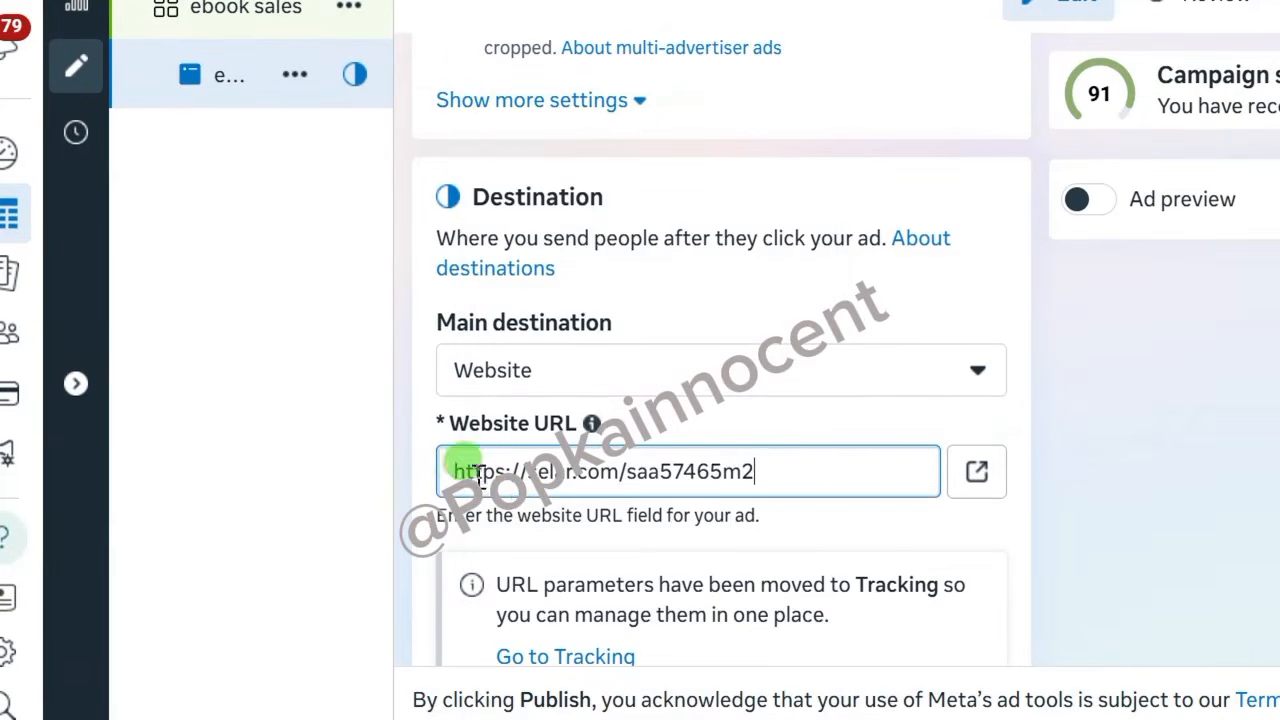
# Step: Start the ad creative setup, select the 864 × 1080 account image of the man holding the book, and continue to cropping
pyautogui.scroll(-15, 422, 483)
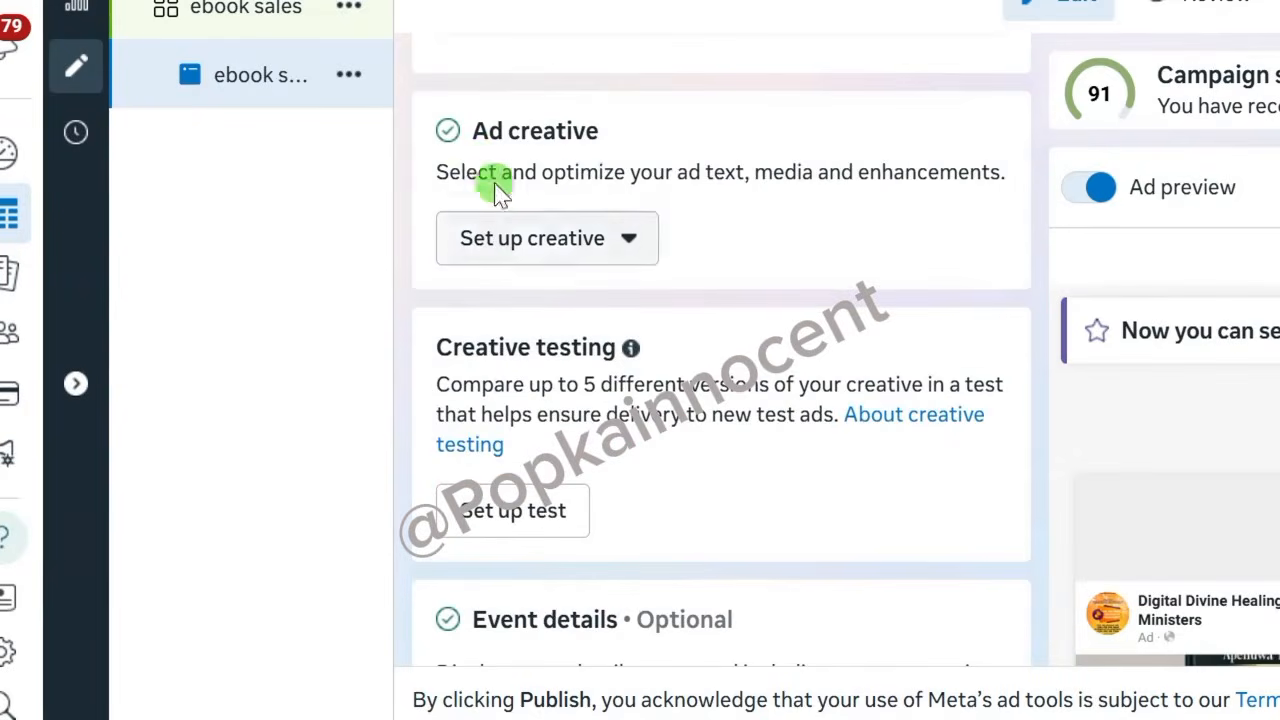
pyautogui.click(503, 245)
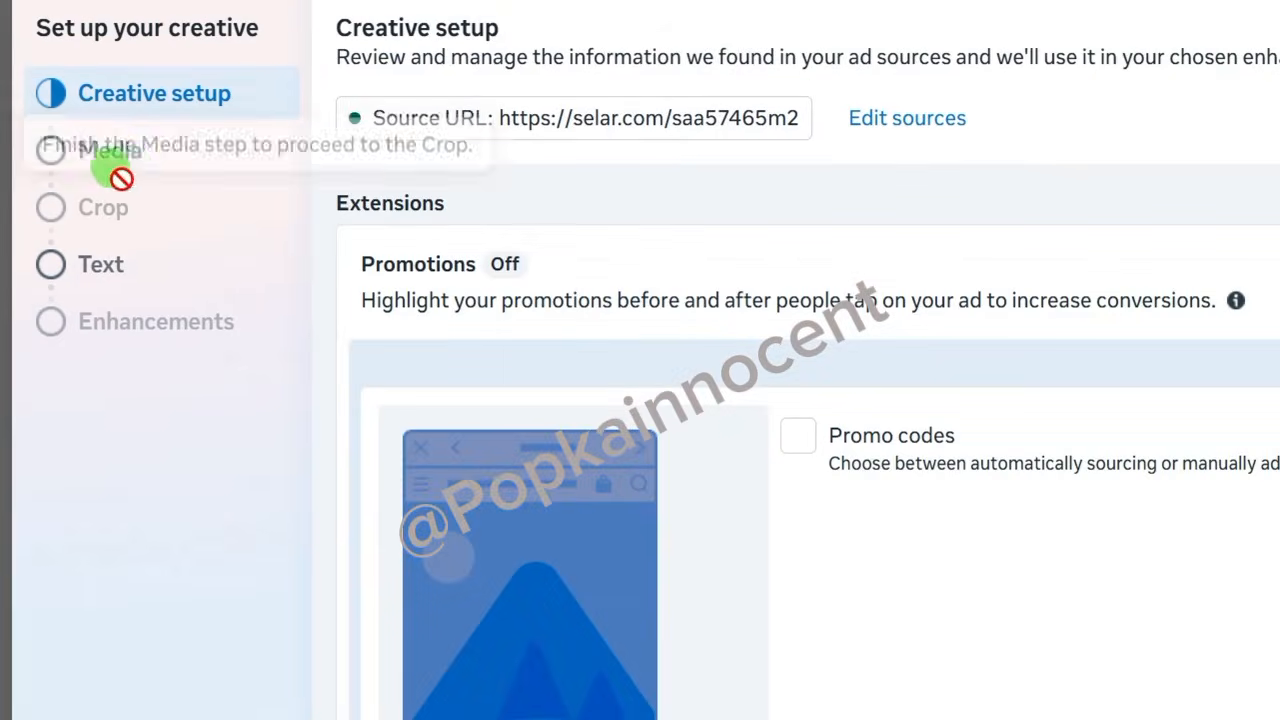
pyautogui.click(124, 164)
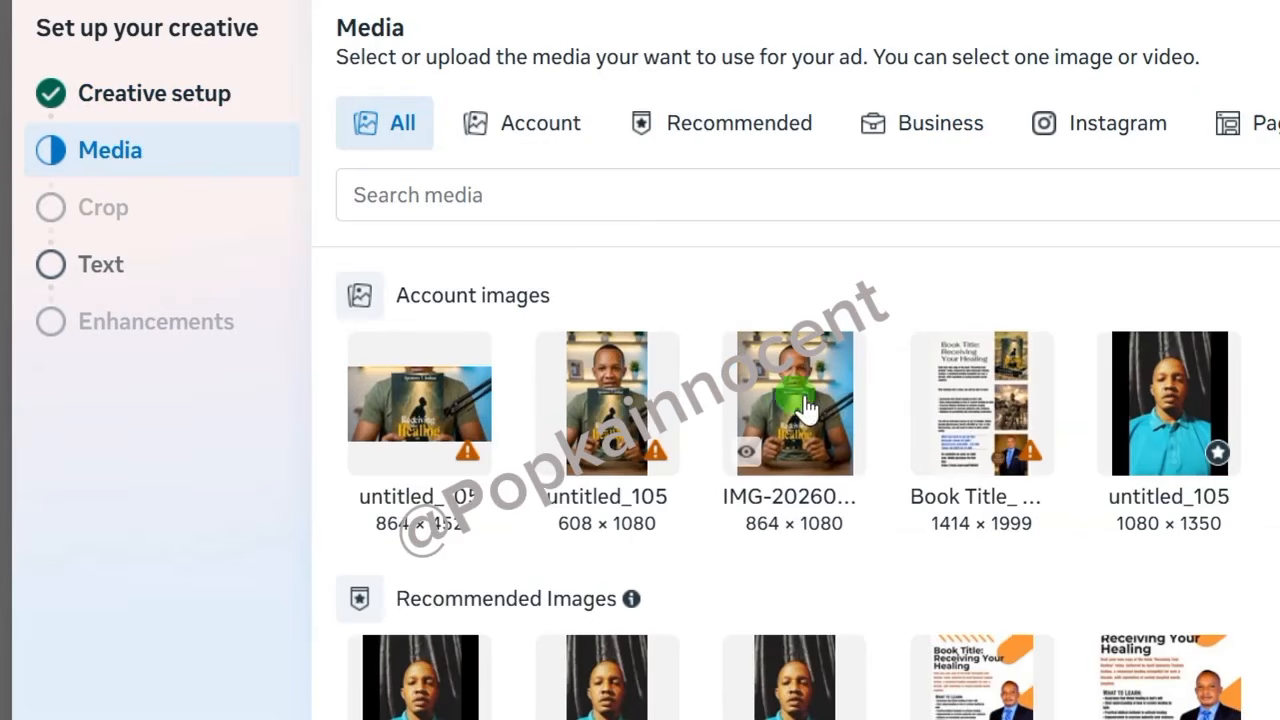
pyautogui.click(795, 405)
pyautogui.click(1279, 719)
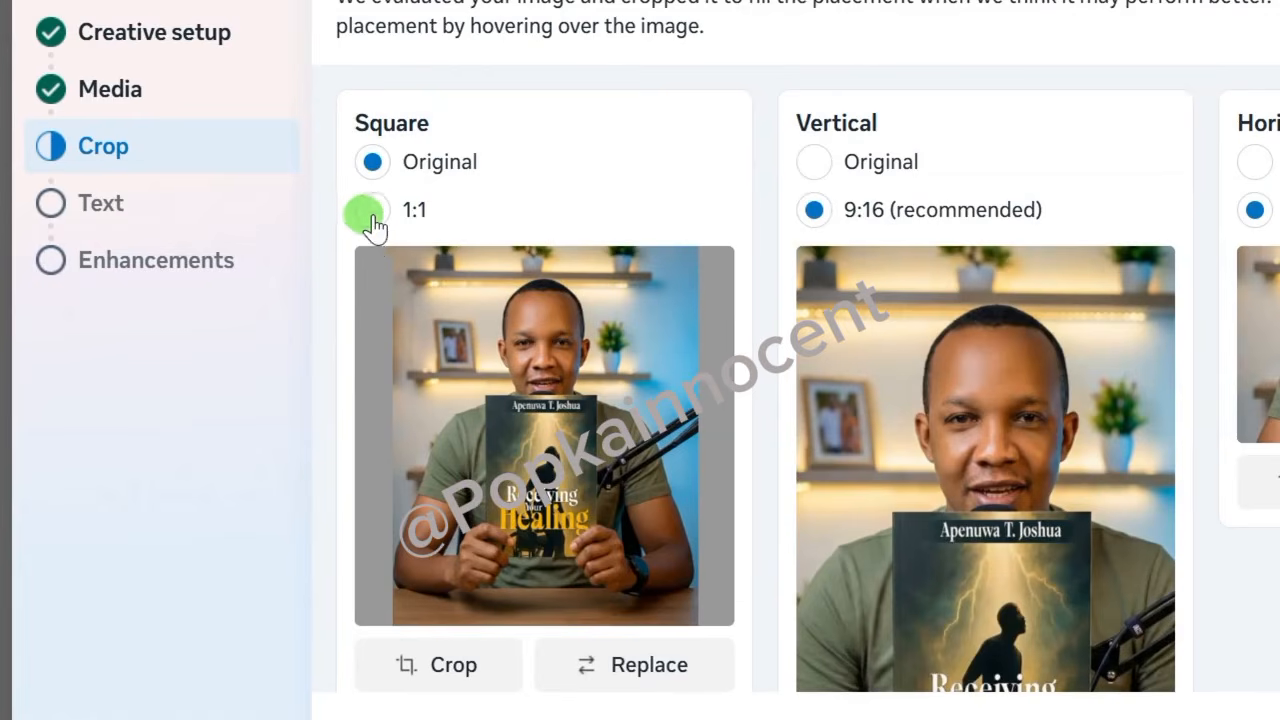
# Step: Set the Square placement to 1:1 and shift its crop upward to include the whole head, then apply it
pyautogui.click(373, 212)
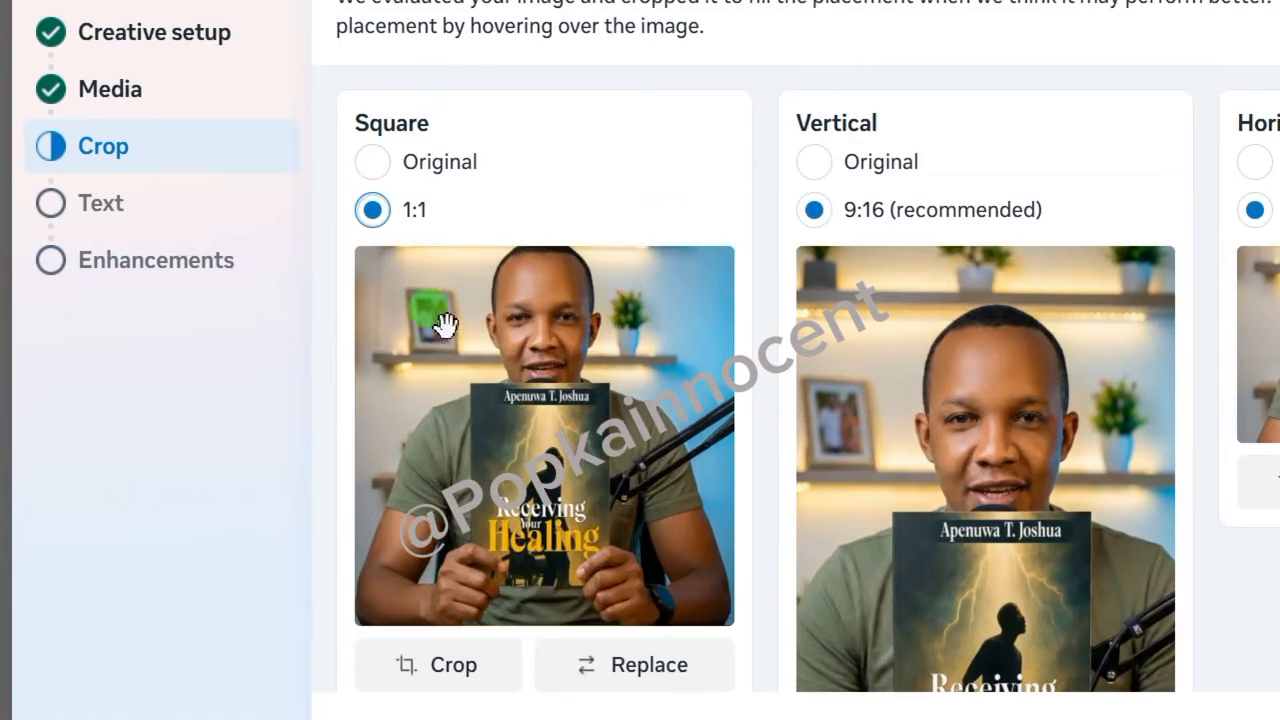
pyautogui.scroll(-3, 443, 320)
pyautogui.click(434, 500)
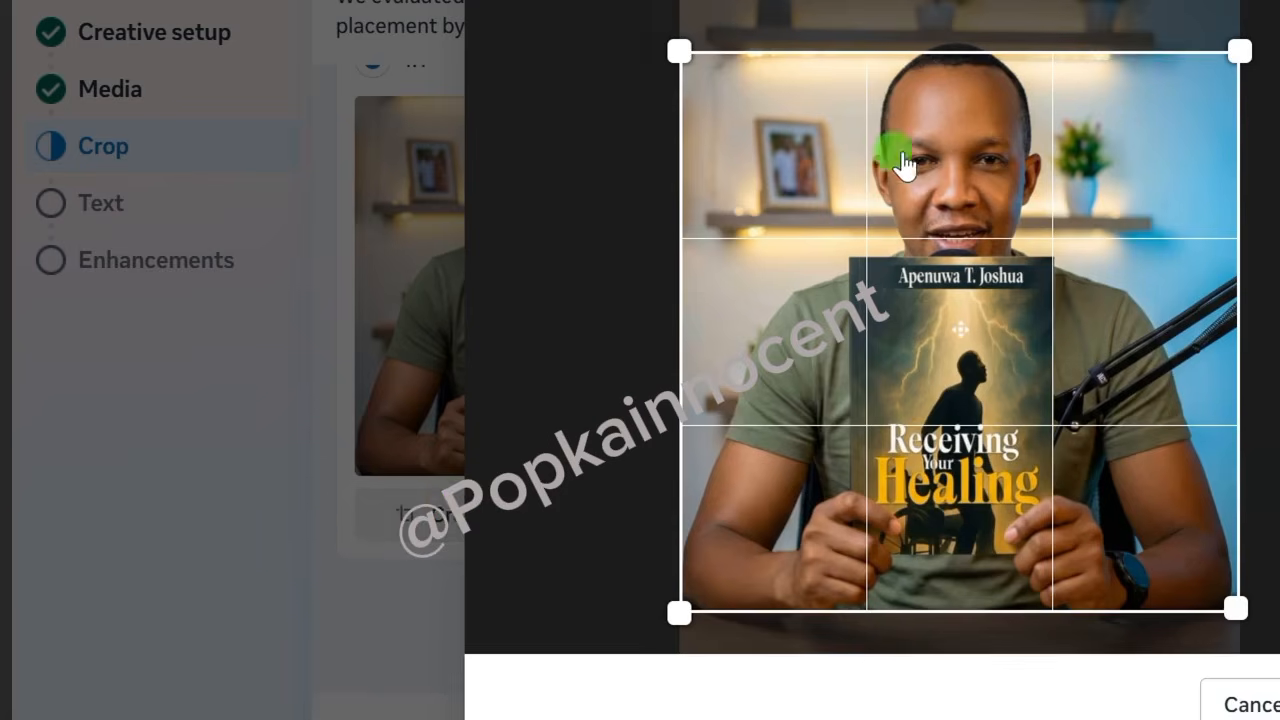
pyautogui.moveTo(799, 308); pyautogui.dragTo(797, 291)
pyautogui.moveTo(801, 338); pyautogui.dragTo(786, 264)
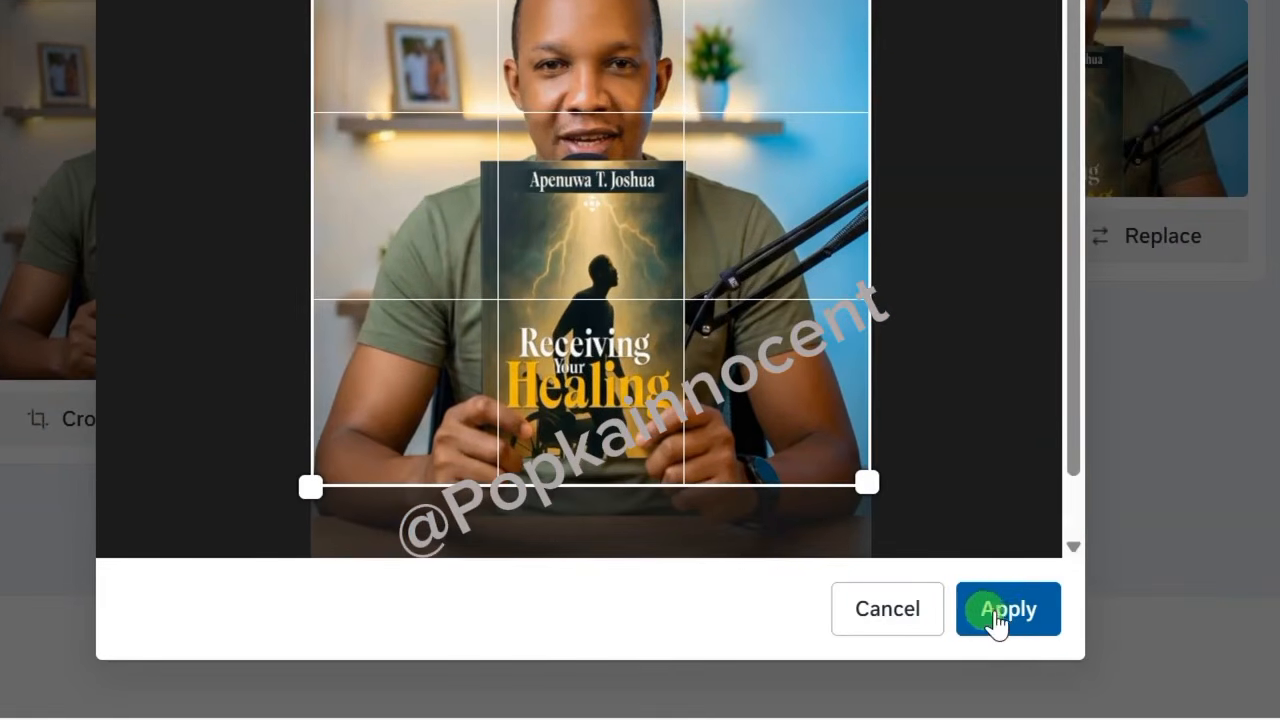
pyautogui.click(1000, 612)
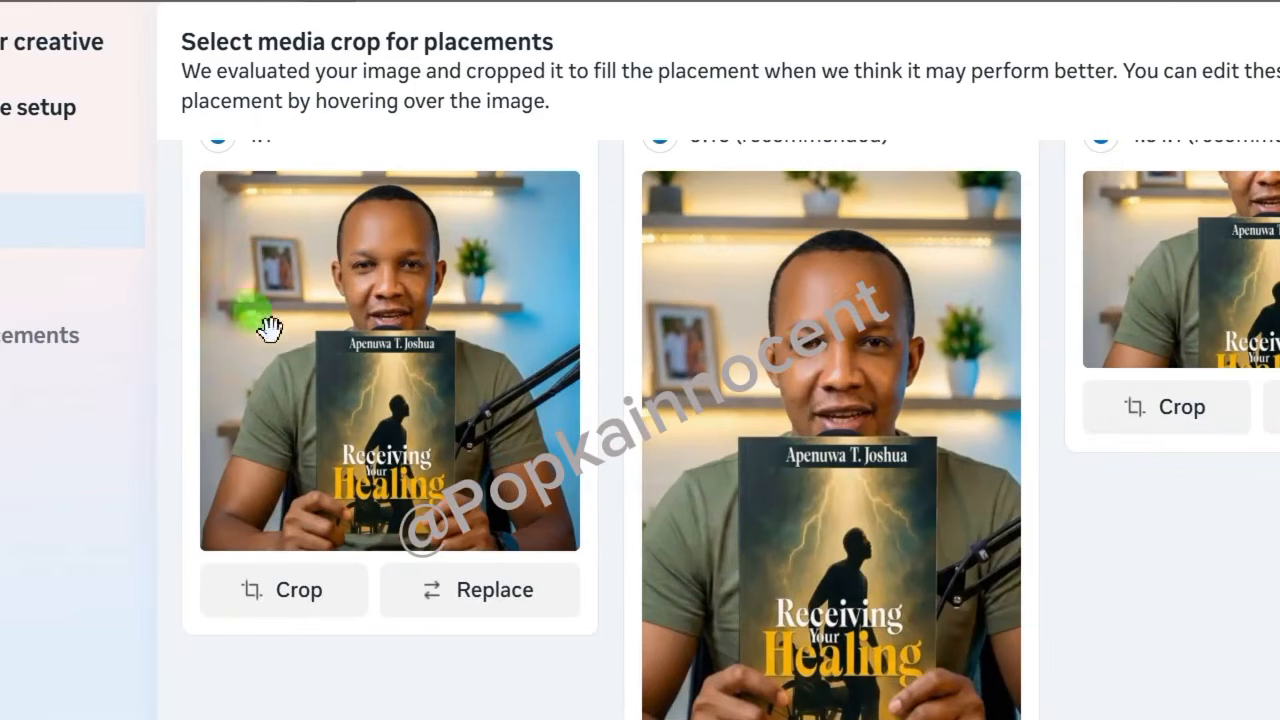
# Step: Keep the Horizontal placement at 1.91:1, shift its crop downward to include the book's title, and continue to the ad text
pyautogui.scroll(3, 796, 403)
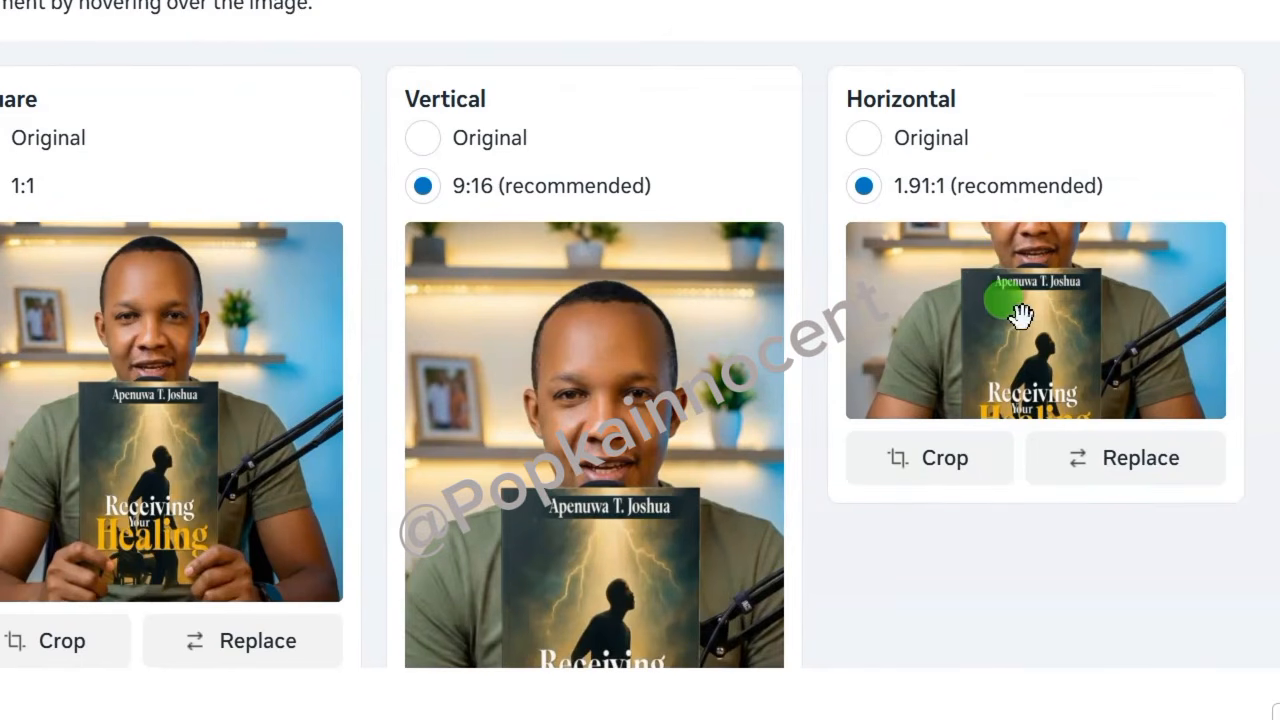
pyautogui.click(863, 138)
pyautogui.click(862, 401)
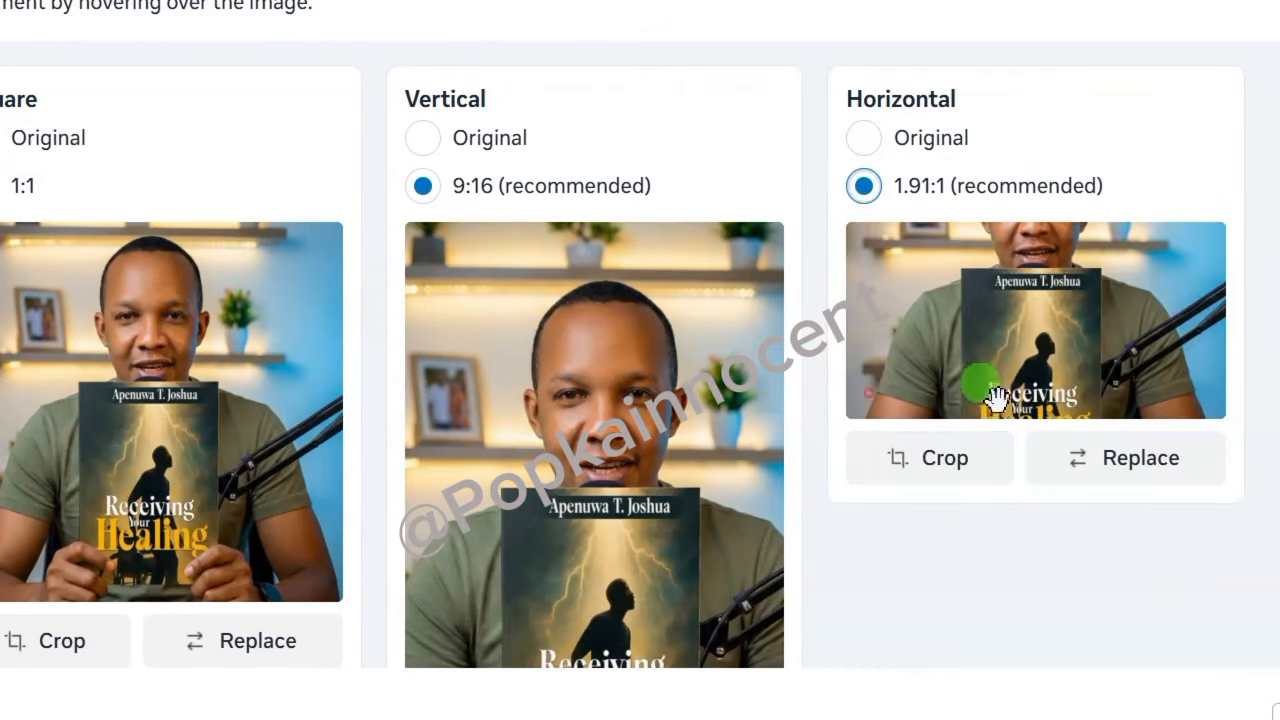
pyautogui.click(943, 463)
pyautogui.moveTo(621, 277); pyautogui.dragTo(634, 329)
pyautogui.click(984, 681)
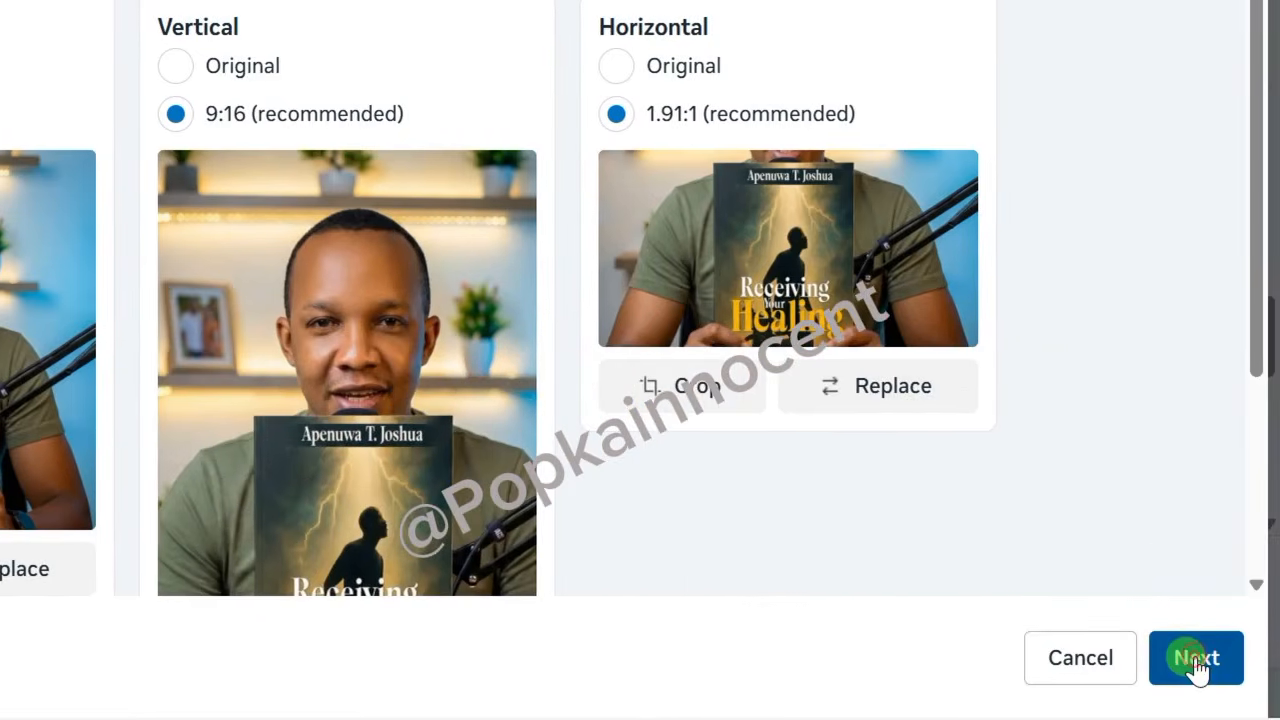
pyautogui.click(1198, 662)
# Step: Paste the prepared sales copy as the primary text and enter "Get your Copy Today!" as the headline
pyautogui.click(341, 378)
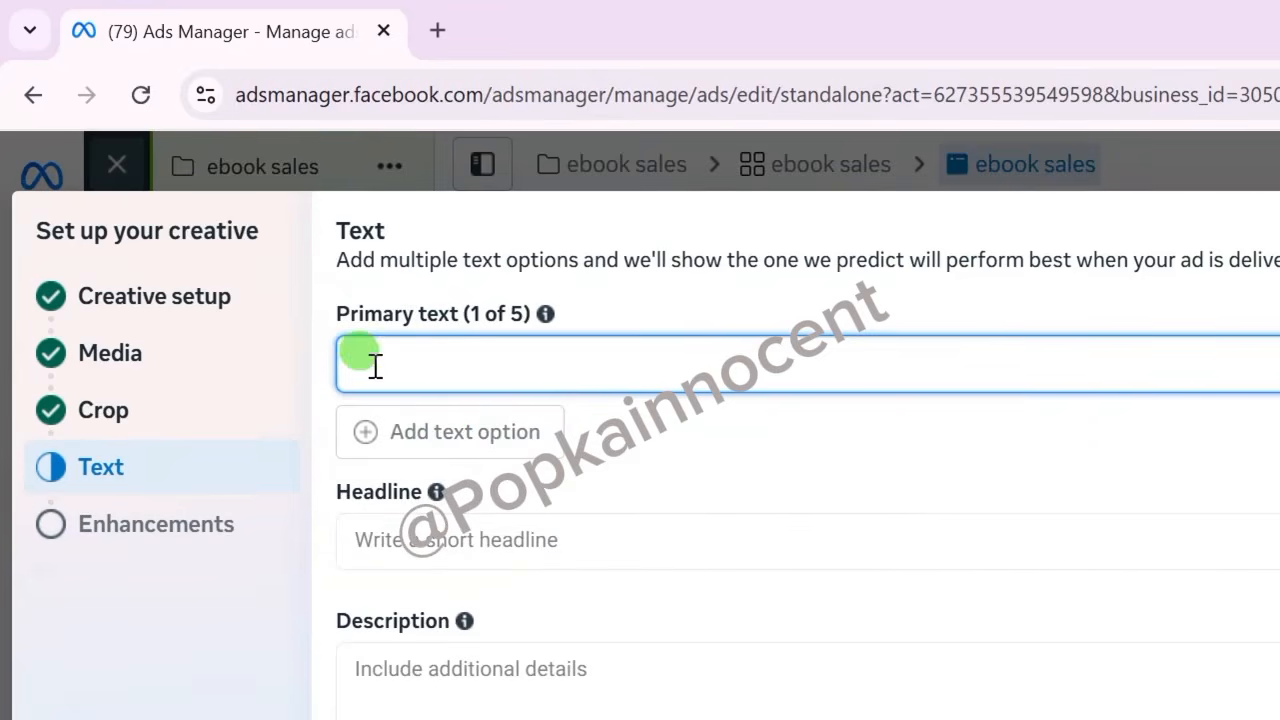
pyautogui.rightClick(373, 366)
pyautogui.click(423, 706)
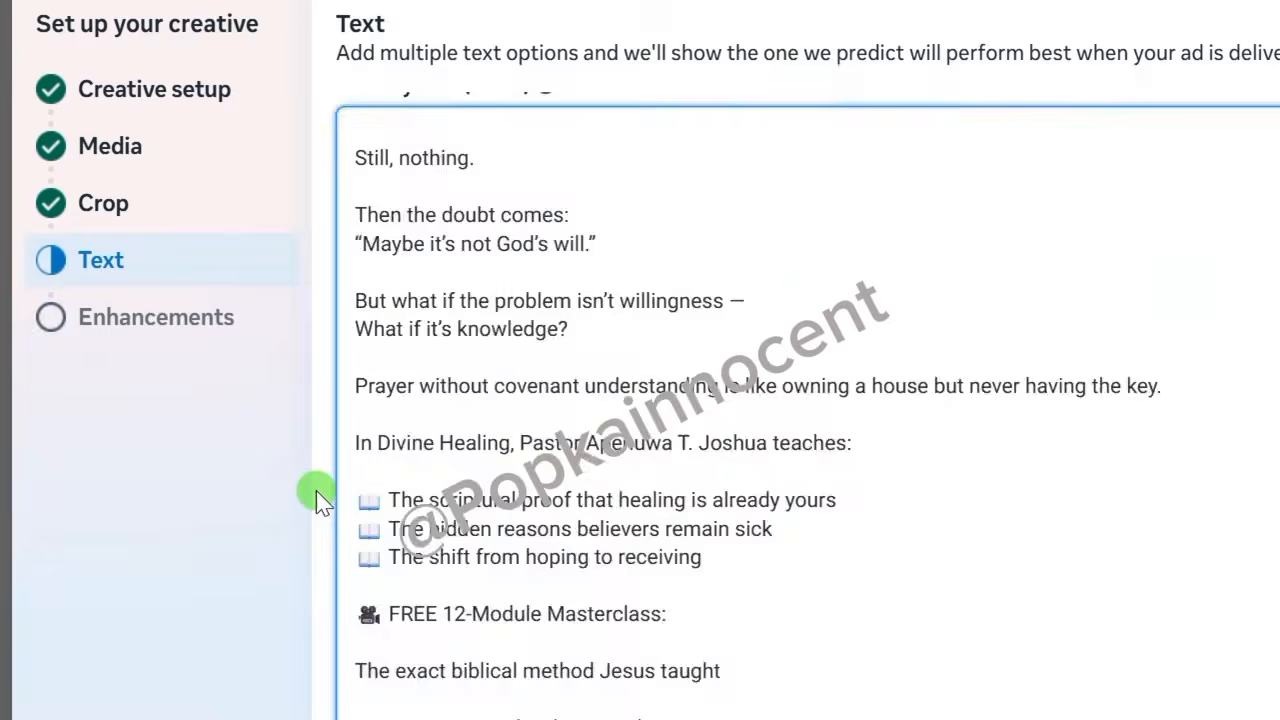
pyautogui.scroll(-10, 315, 500)
pyautogui.click(393, 401)
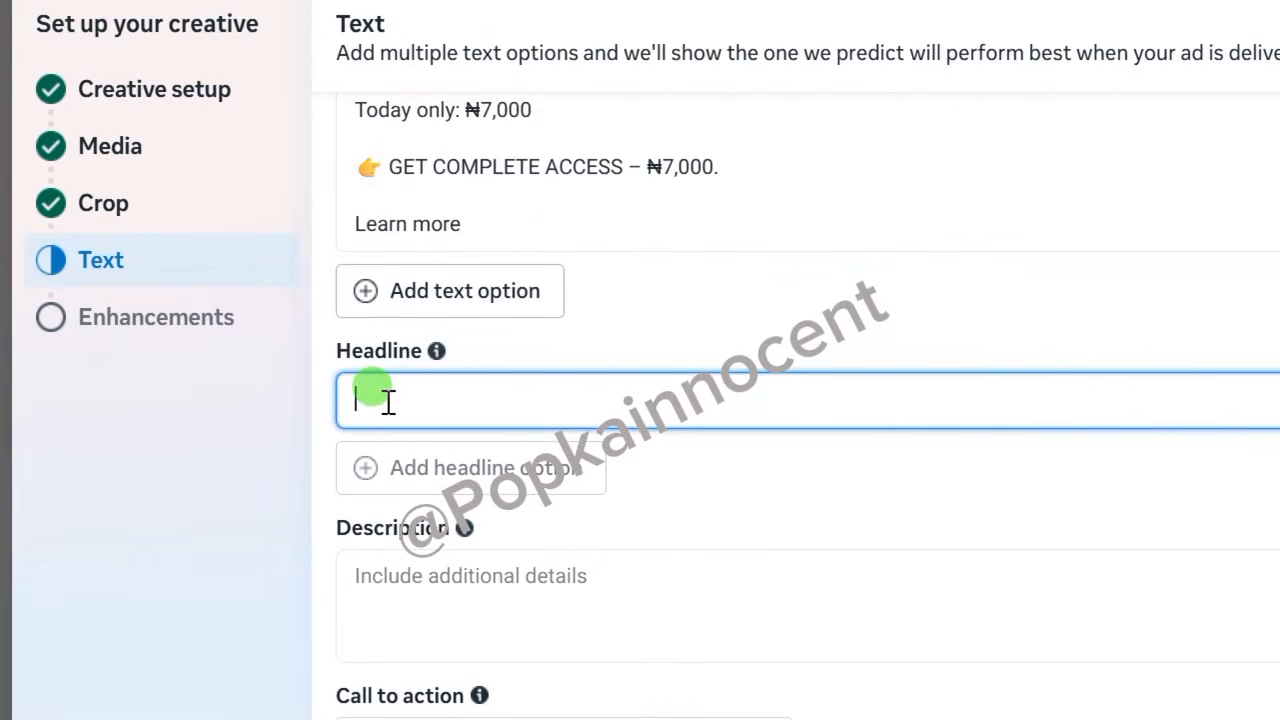
pyautogui.write('Get your Copy Today!')
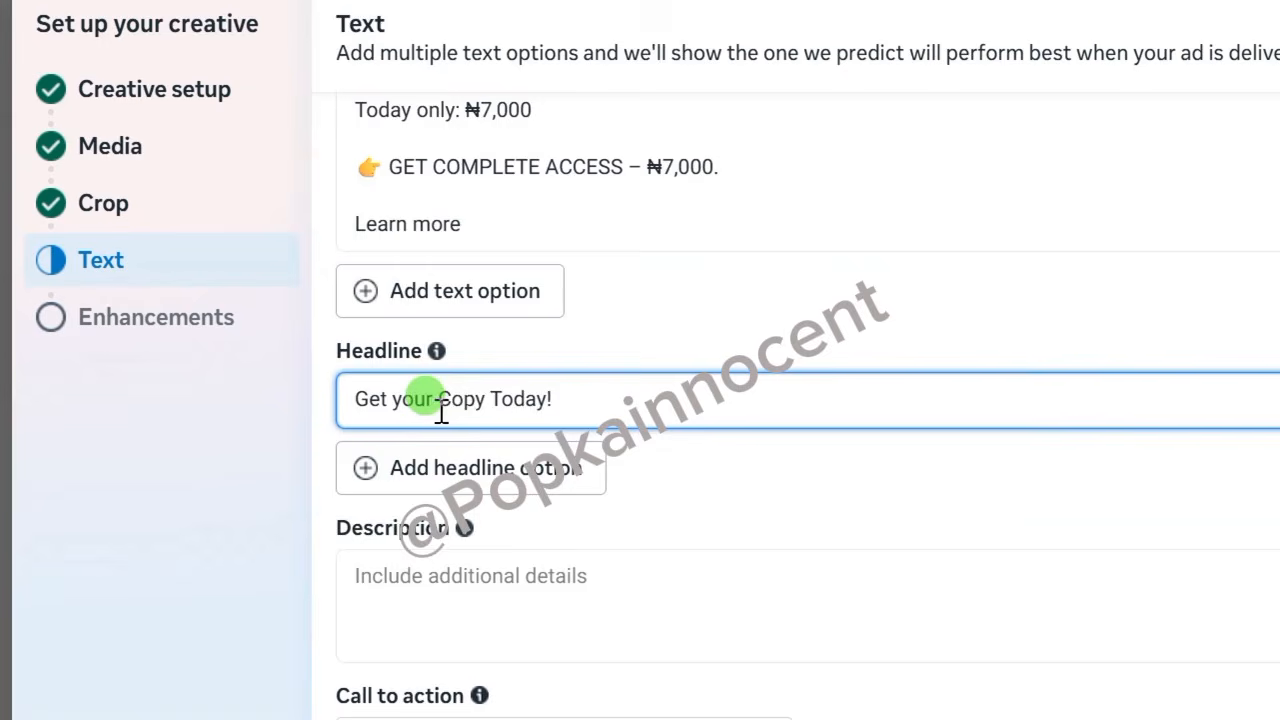
# Step: Set the ad's call to action to Download
pyautogui.scroll(-1, 668, 550)
pyautogui.scroll(-3, 655, 583)
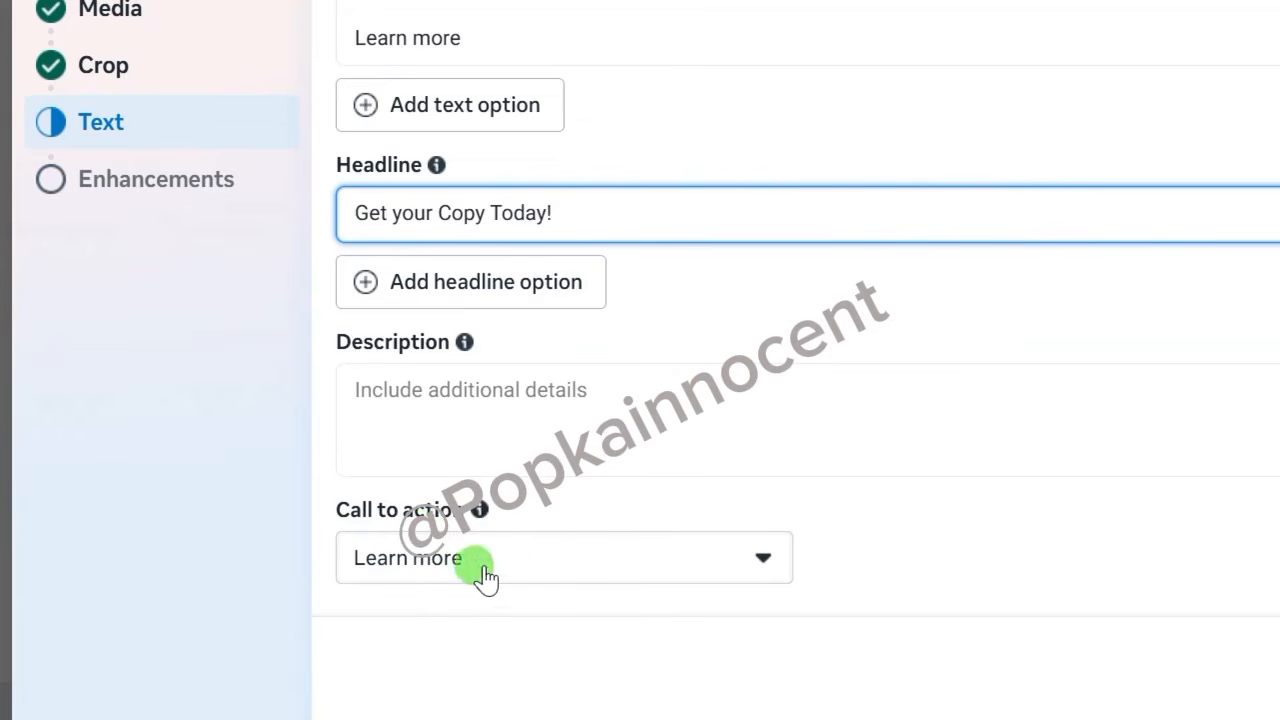
pyautogui.click(763, 563)
pyautogui.scroll(-3, 570, 370)
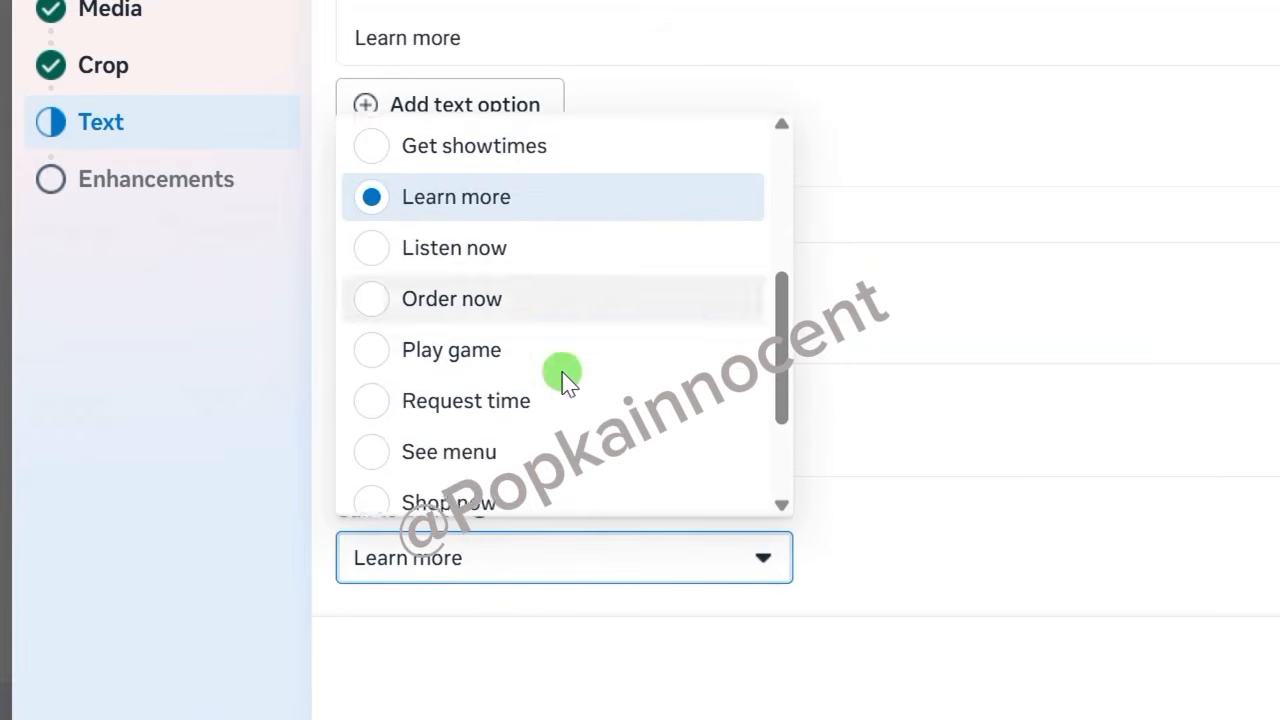
pyautogui.scroll(-2, 550, 398)
pyautogui.scroll(5, 520, 405)
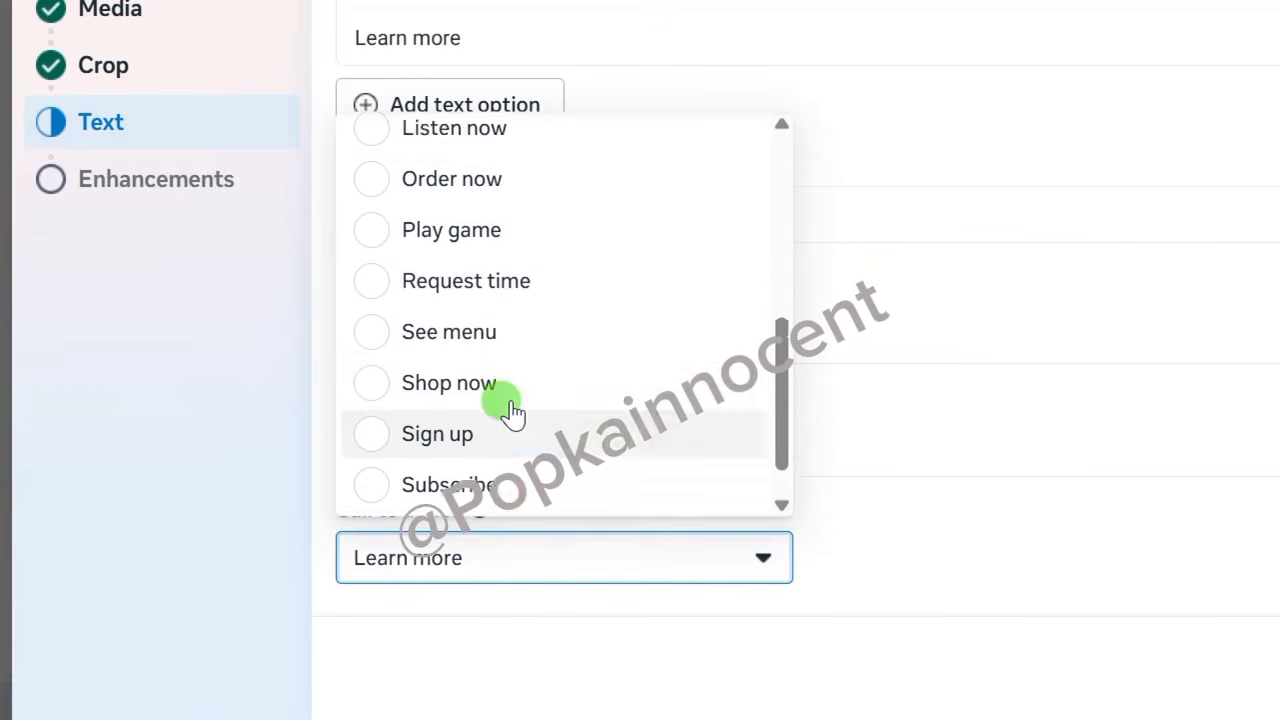
pyautogui.scroll(2, 522, 402)
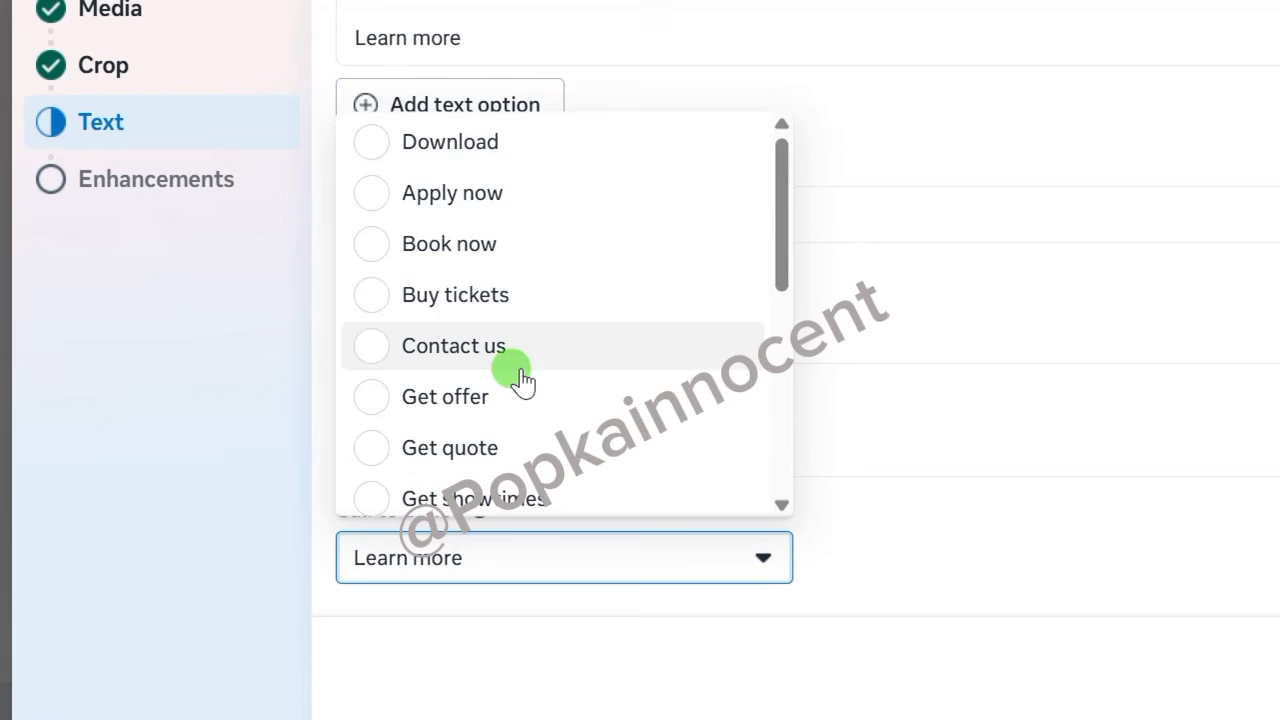
pyautogui.click(377, 158)
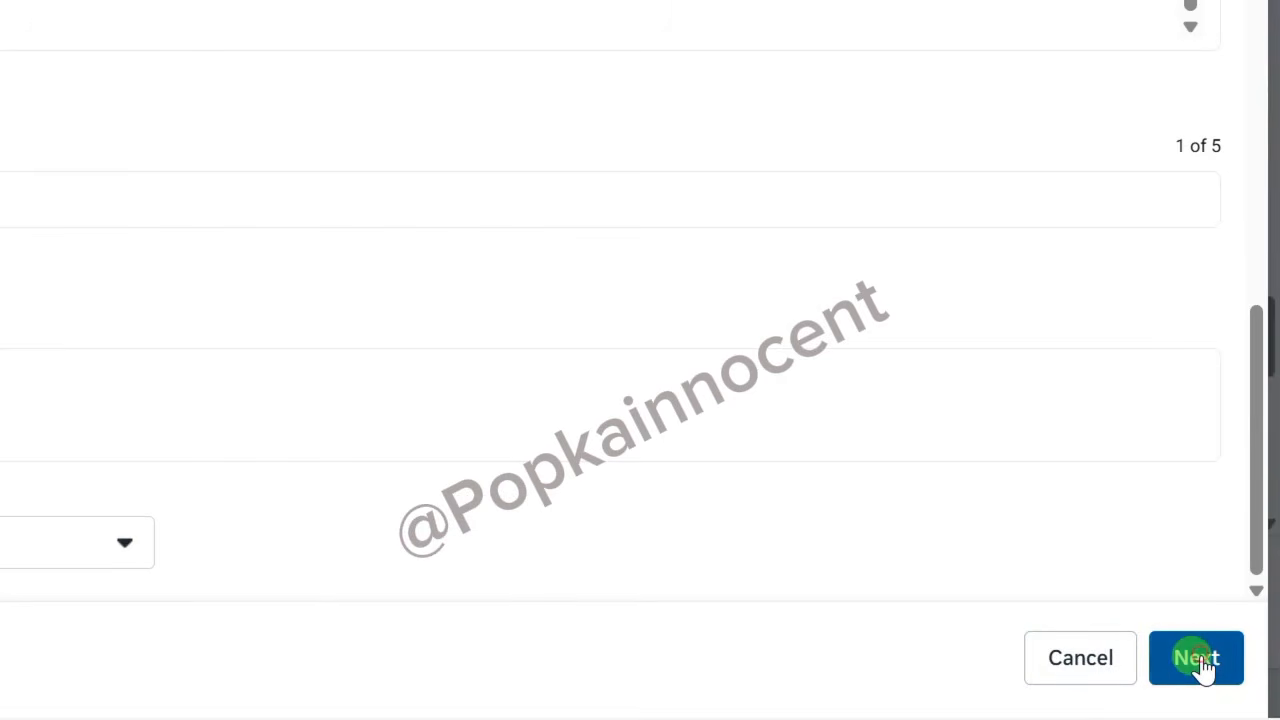
# Step: Continue to the creative enhancements, leave Add animation off, and finish the creative setup
pyautogui.click(1200, 660)
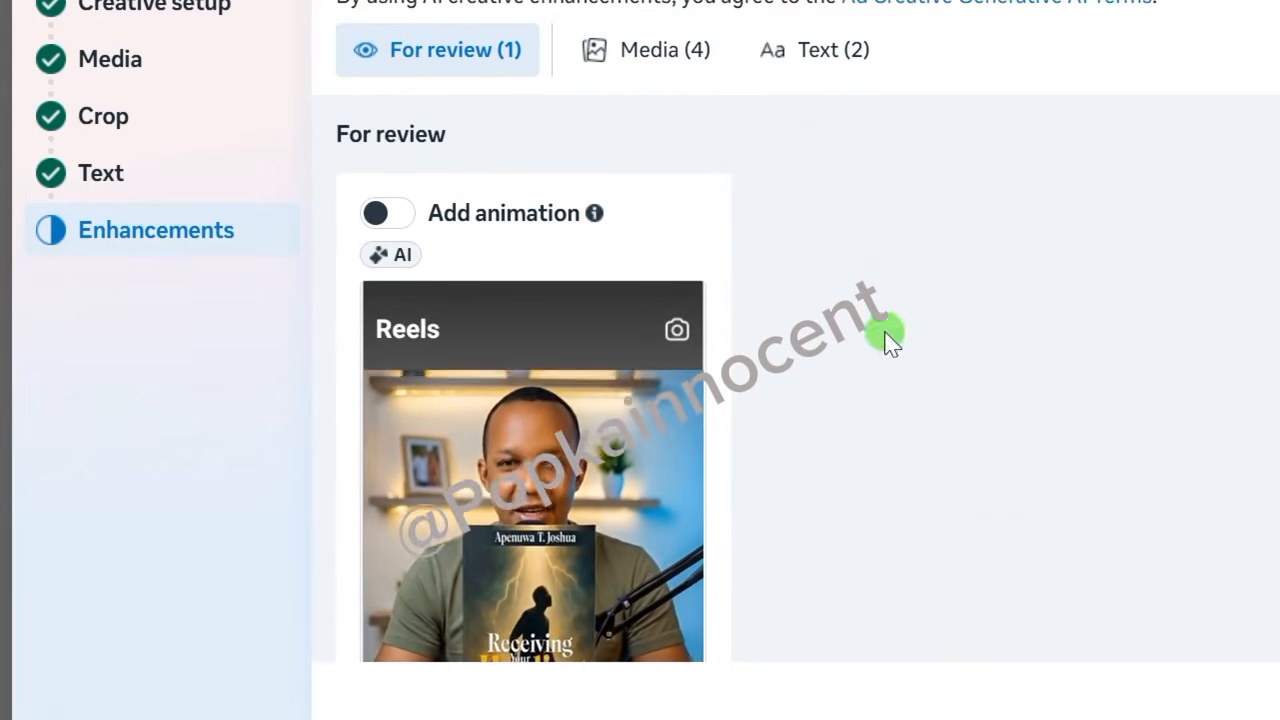
pyautogui.scroll(-2, 490, 331)
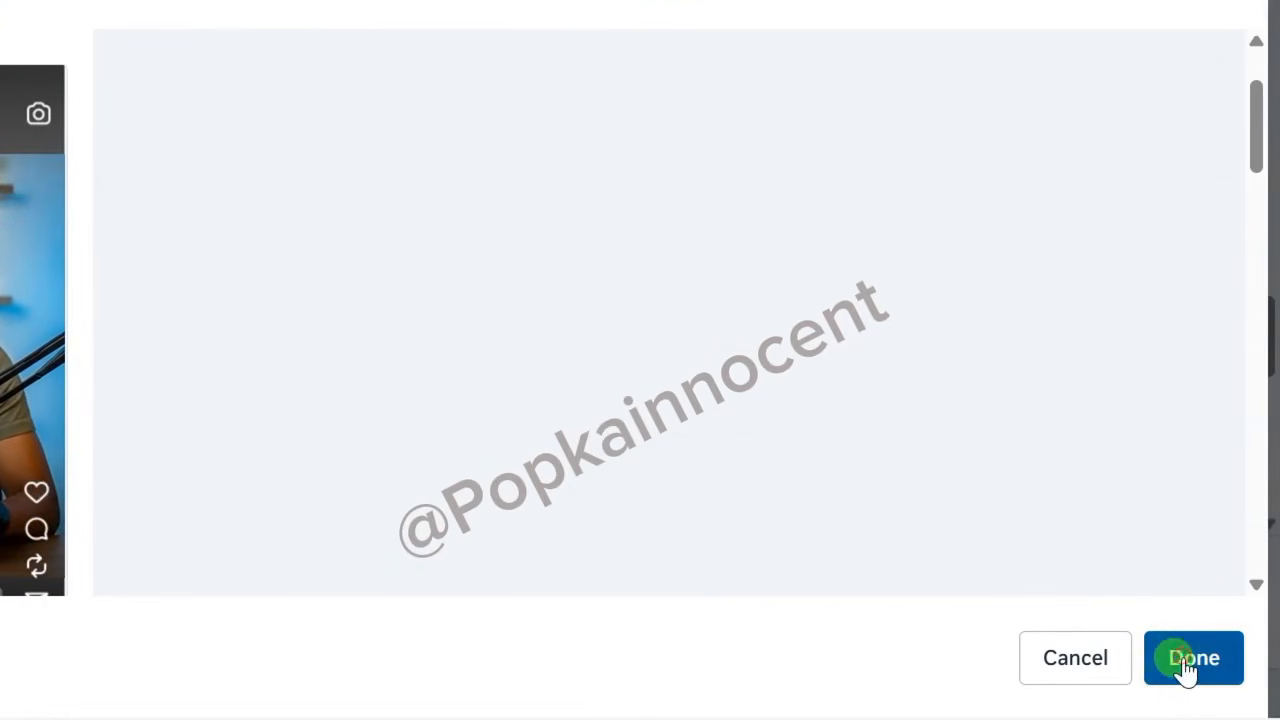
pyautogui.click(1186, 662)
# Step: Review the ad's event details, languages and tracking sections
pyautogui.scroll(-15, 314, 383)
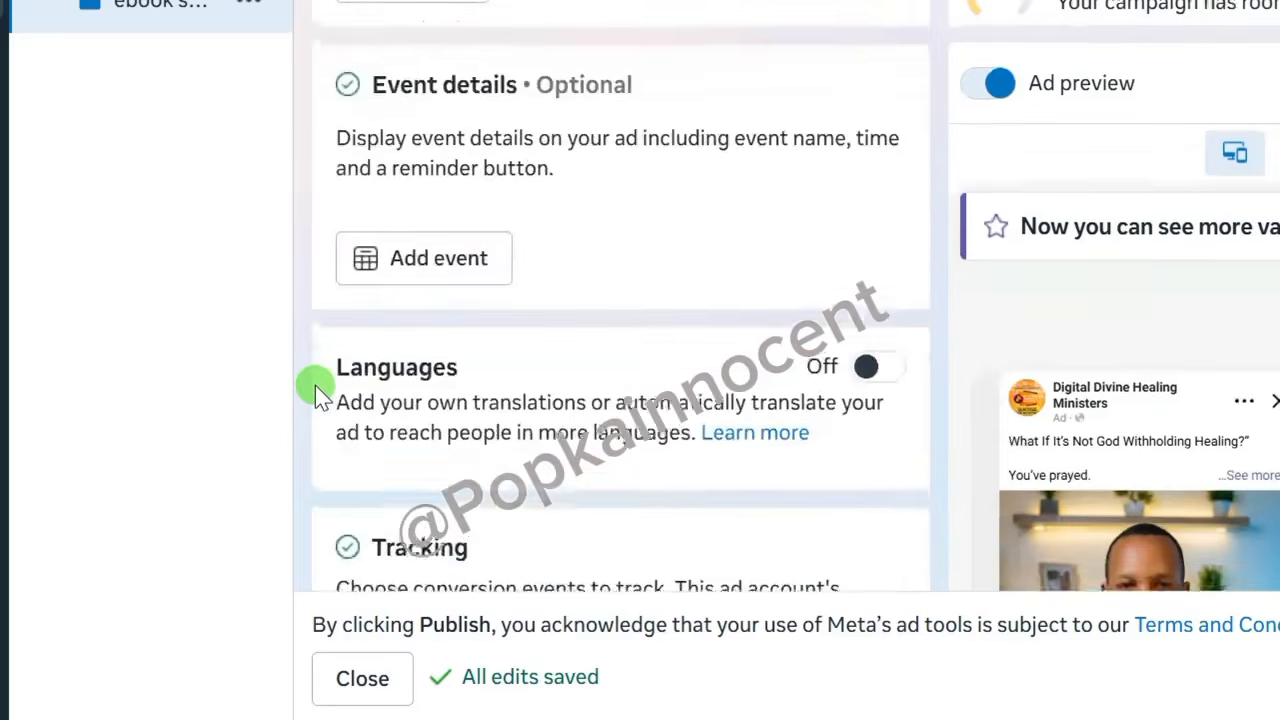
pyautogui.scroll(-3, 315, 385)
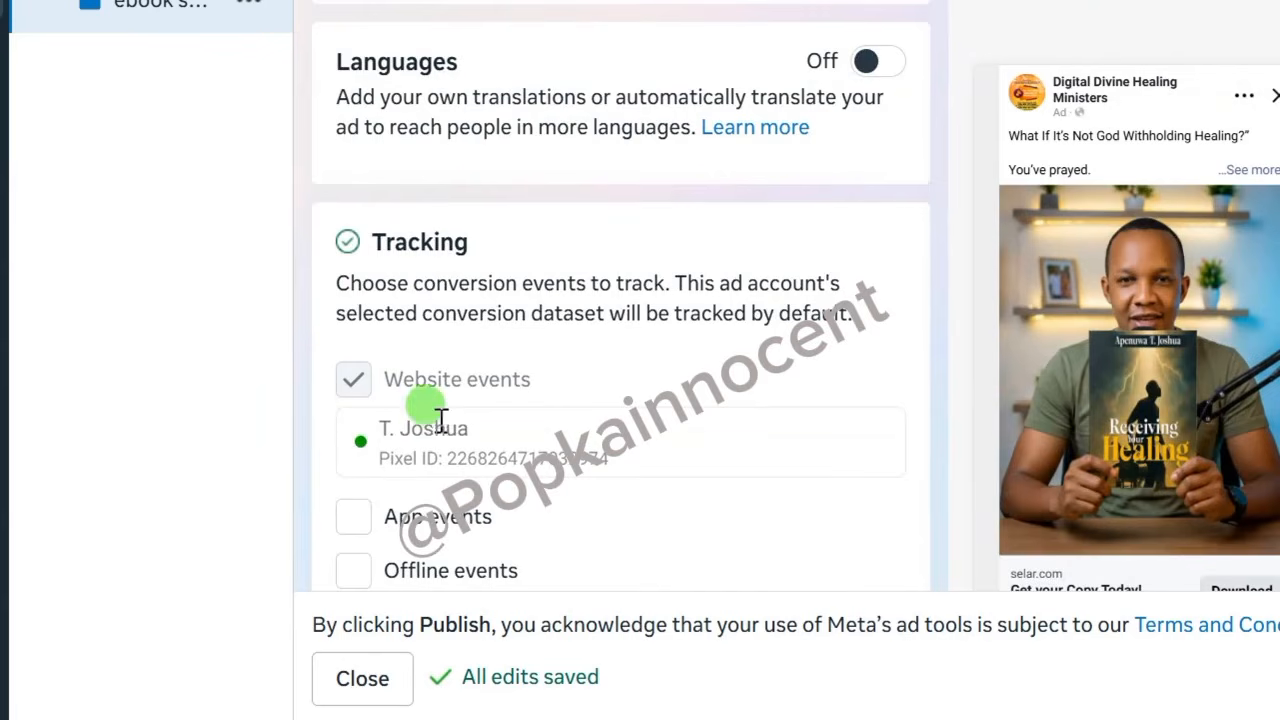
pyautogui.scroll(-3, 314, 411)
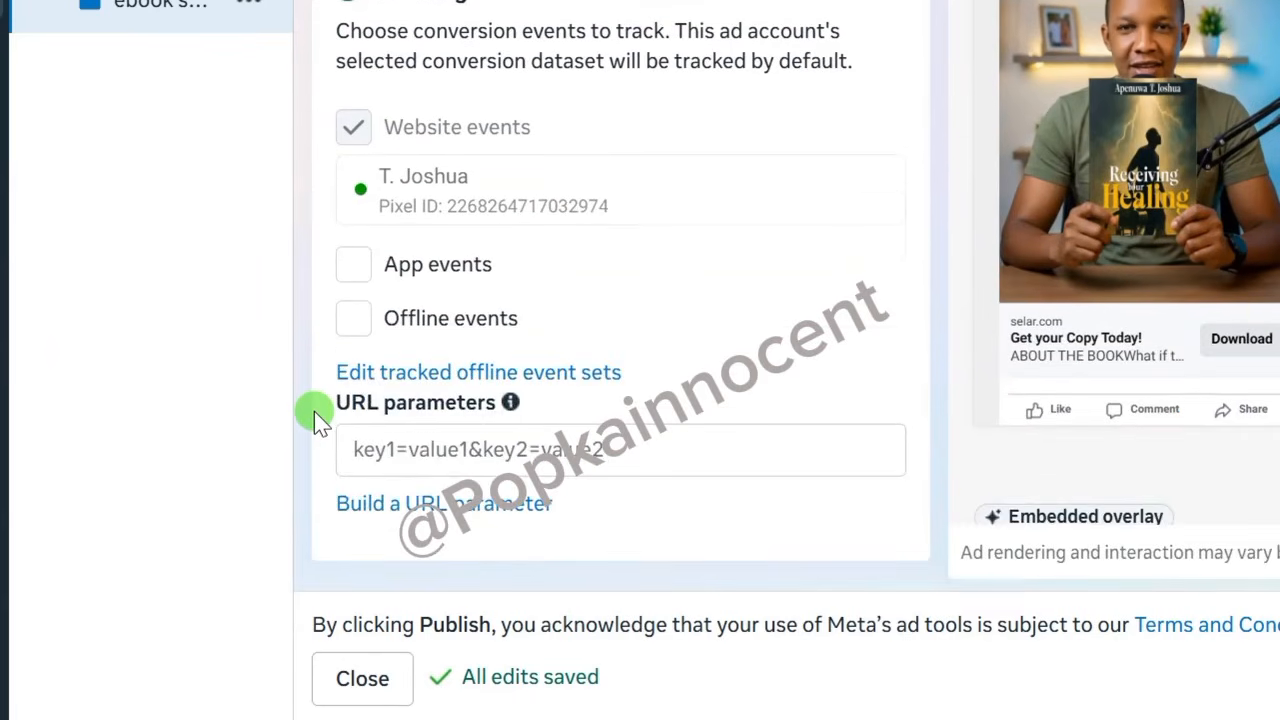
pyautogui.scroll(3, 314, 411)
pyautogui.scroll(3, 314, 411)
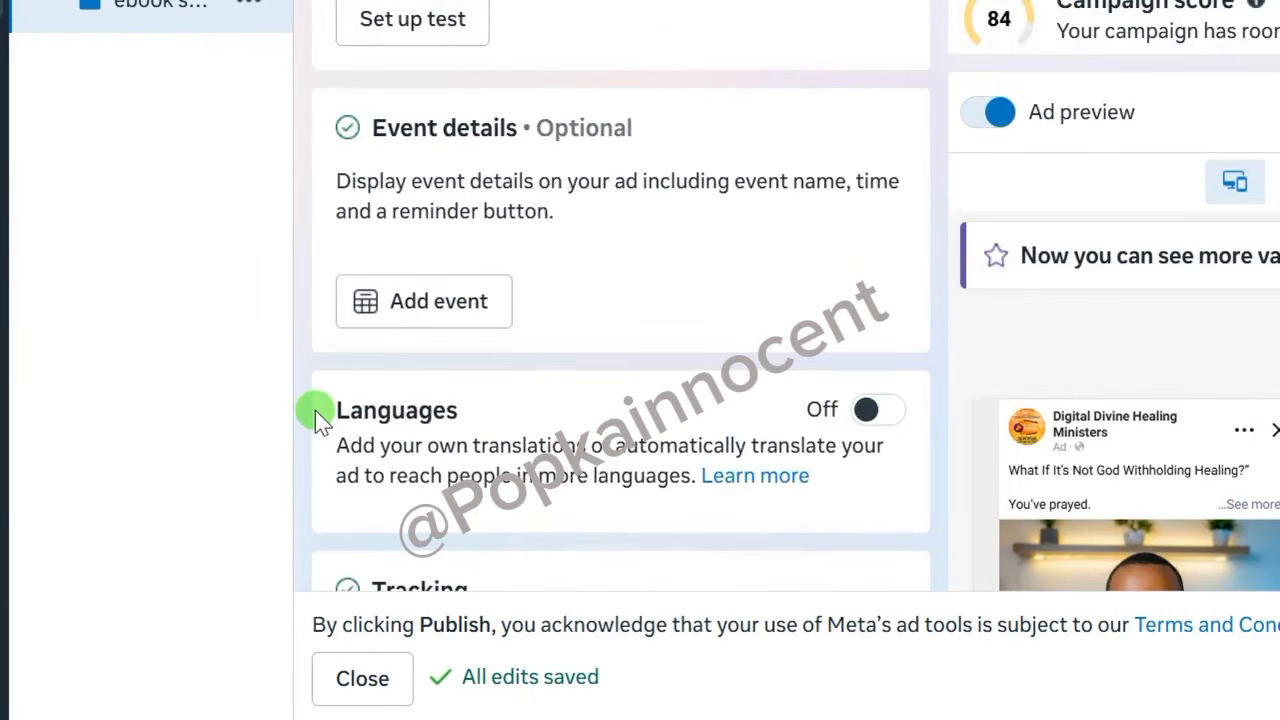
pyautogui.scroll(2, 432, 376)
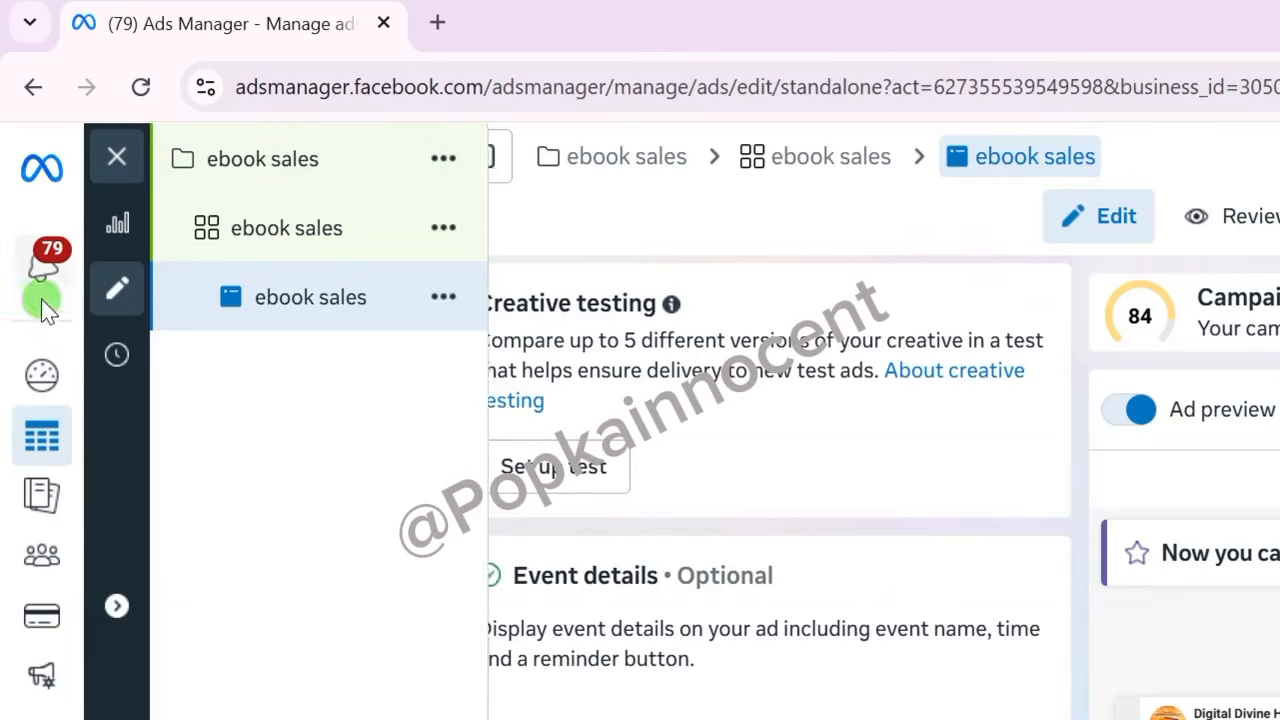
# Step: Duplicate the "ebook sales" ad into the original campaign as 1 copy, keeping existing reactions, comments and shares shown
pyautogui.click(449, 297)
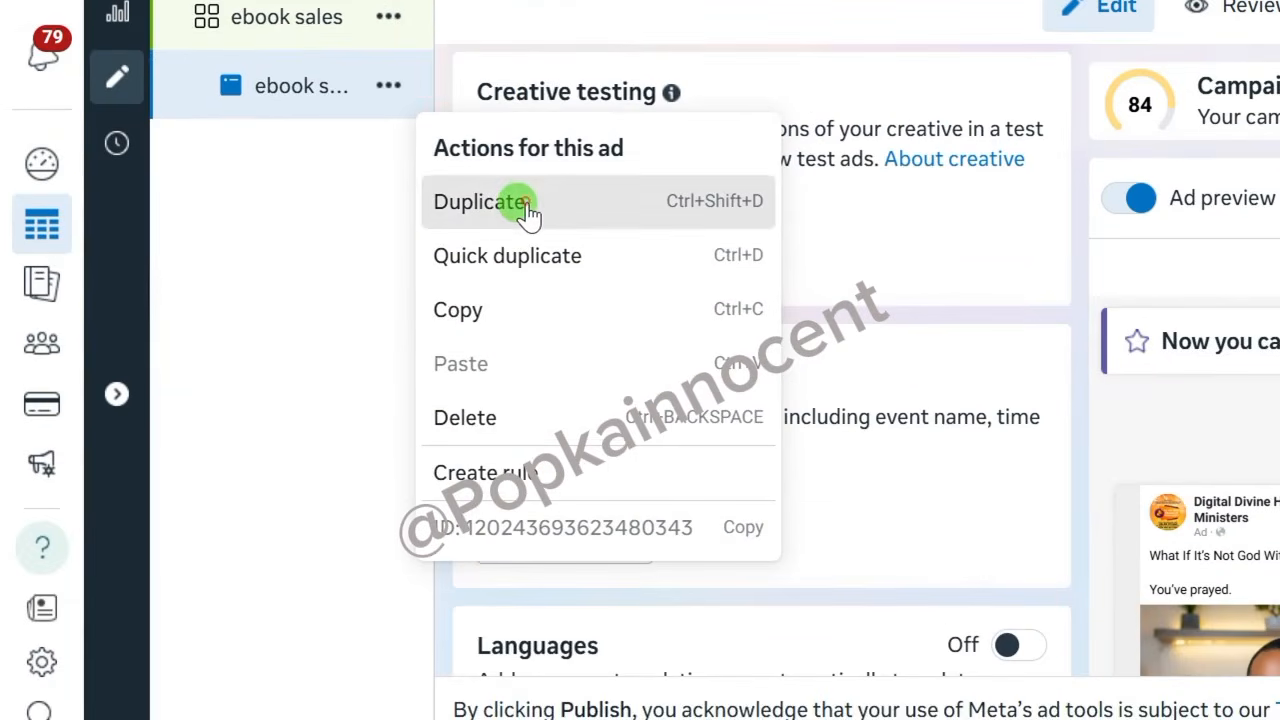
pyautogui.click(528, 209)
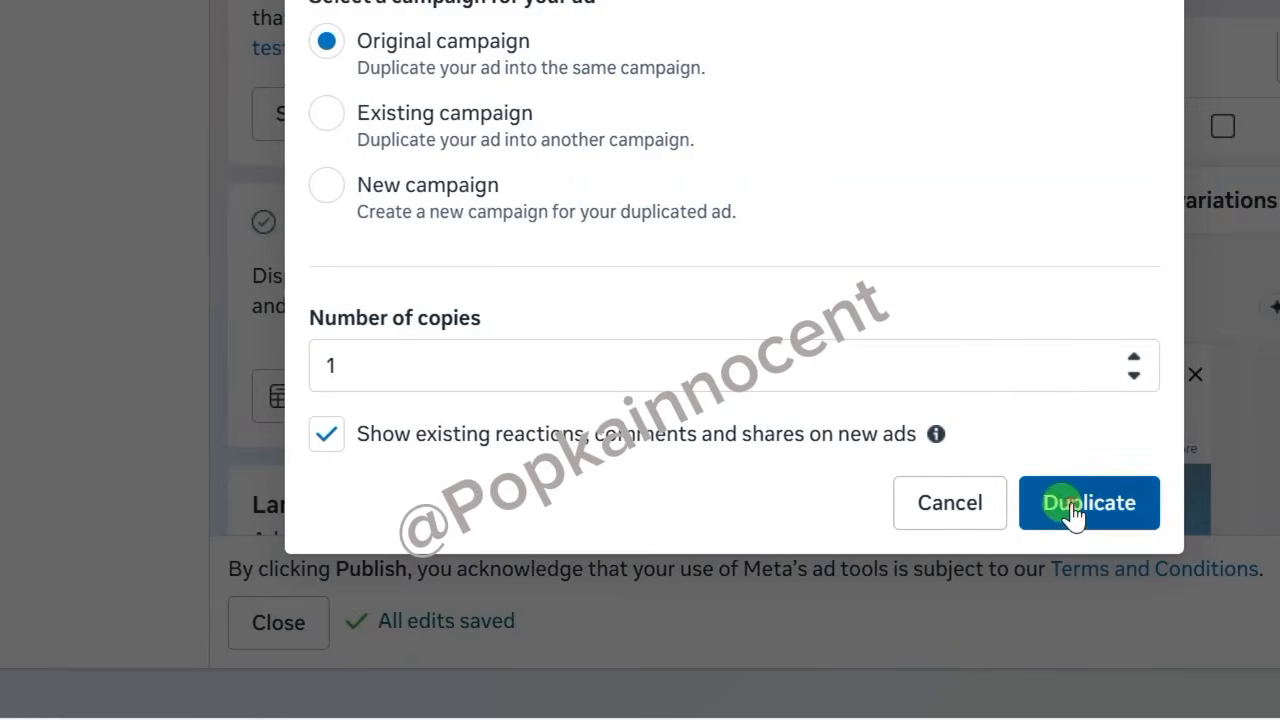
pyautogui.click(1071, 505)
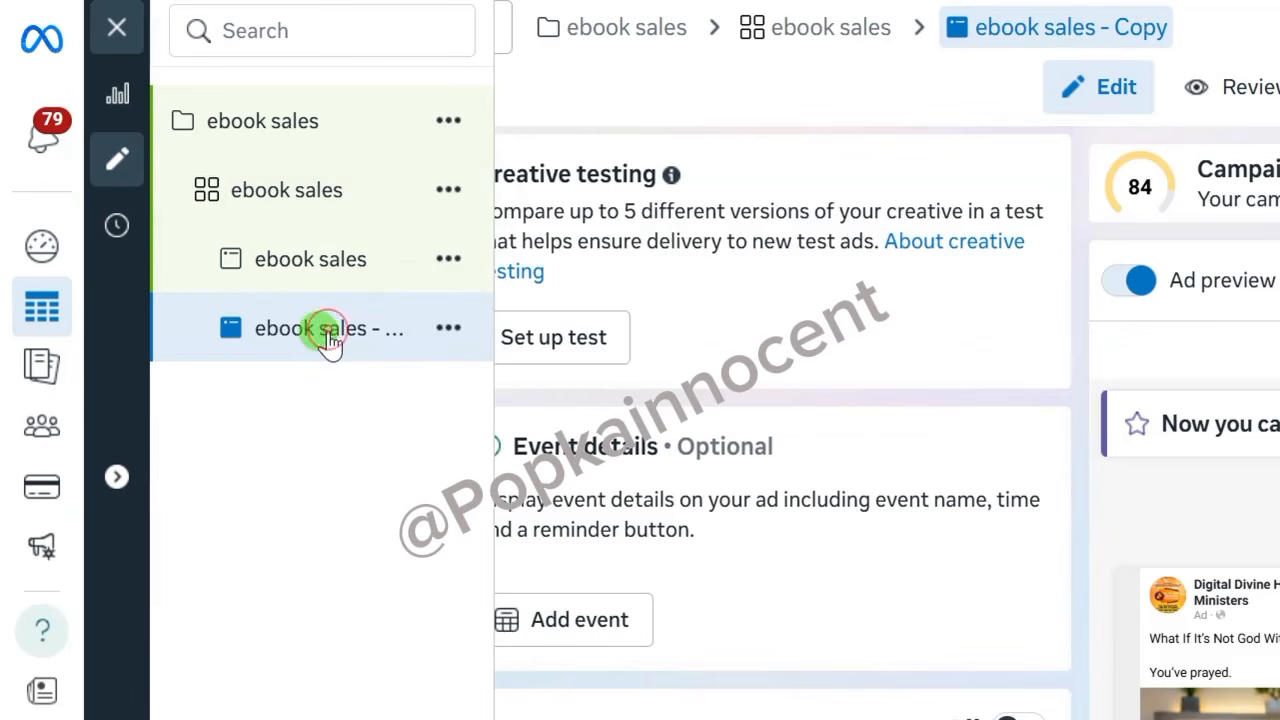
# Step: Rename the duplicated ad as "Copy 1 - Video"
pyautogui.scroll(15, 640, 280)
pyautogui.moveTo(626, 249); pyautogui.dragTo(498, 248)
pyautogui.press('BackSpace')
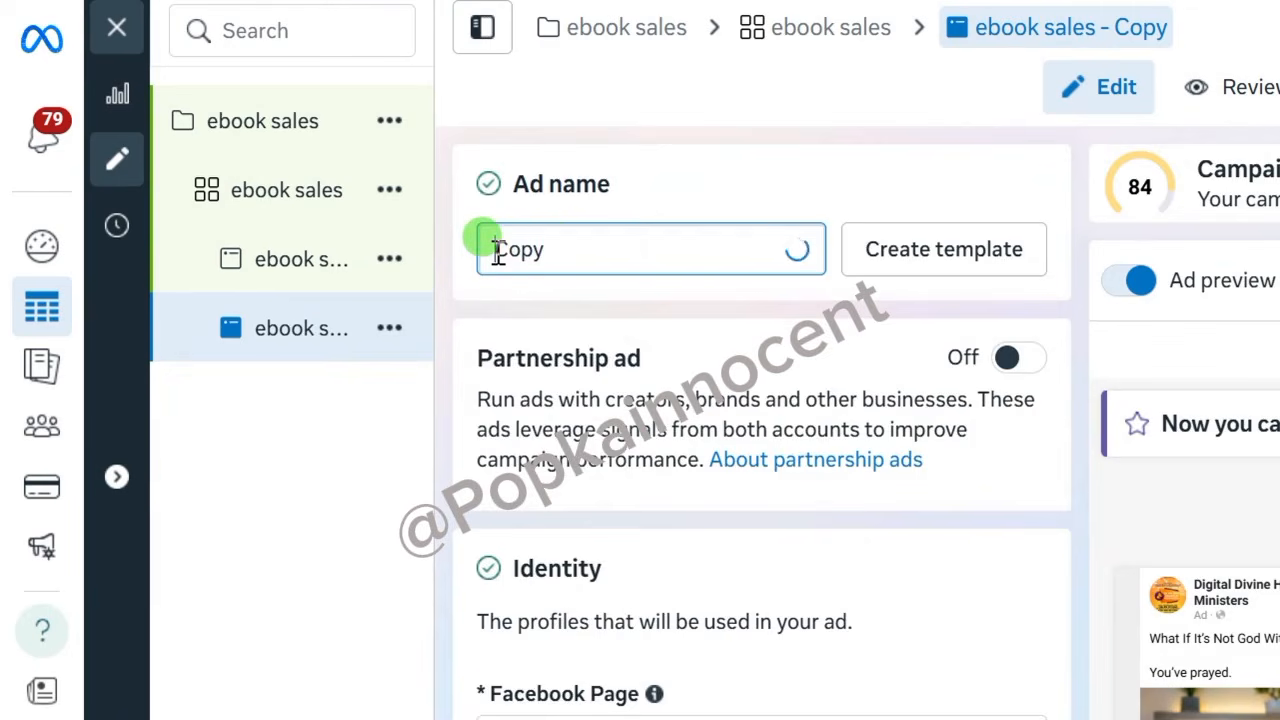
pyautogui.click(557, 249)
pyautogui.write('1')
pyautogui.click(409, 433)
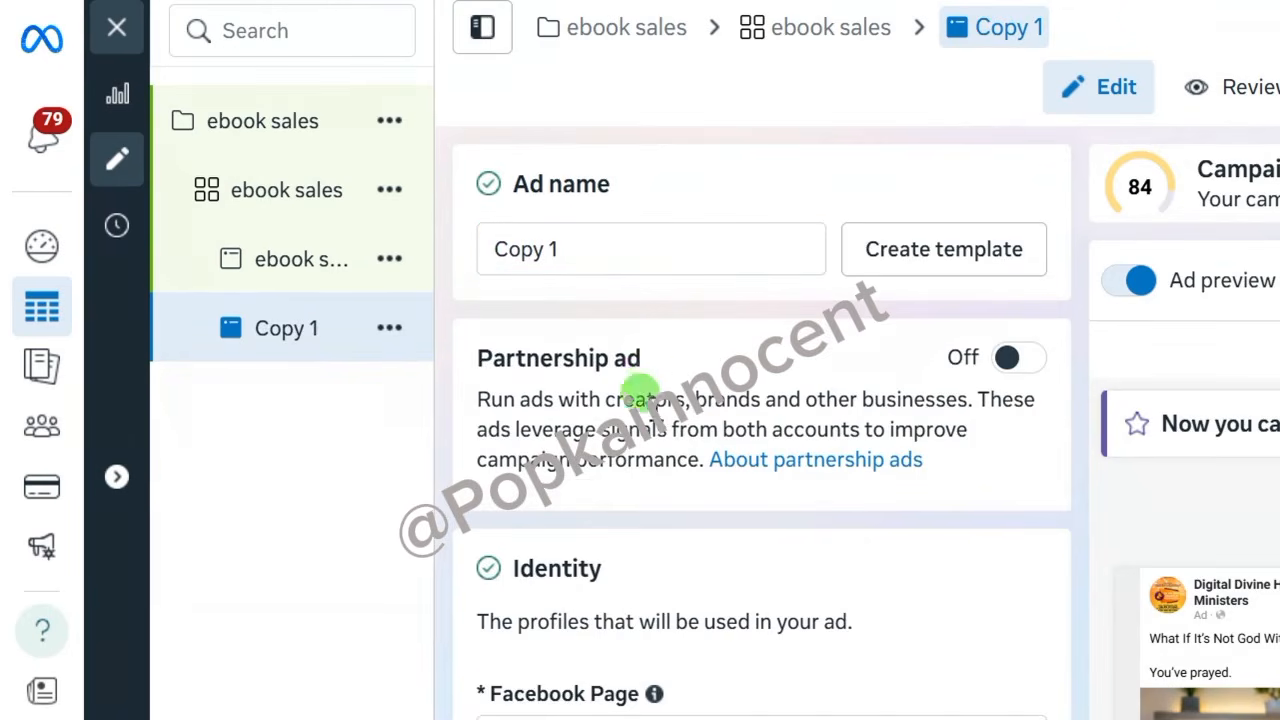
pyautogui.scroll(-2, 597, 432)
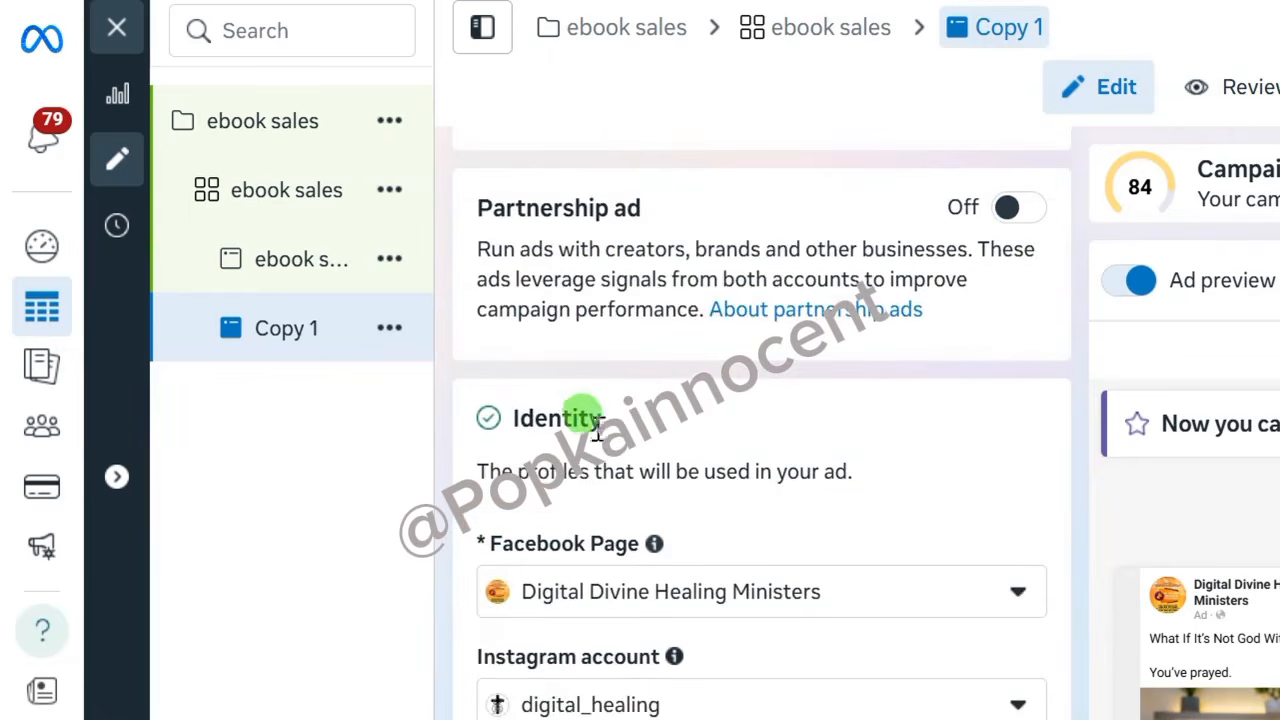
pyautogui.scroll(2, 597, 430)
pyautogui.click(585, 249)
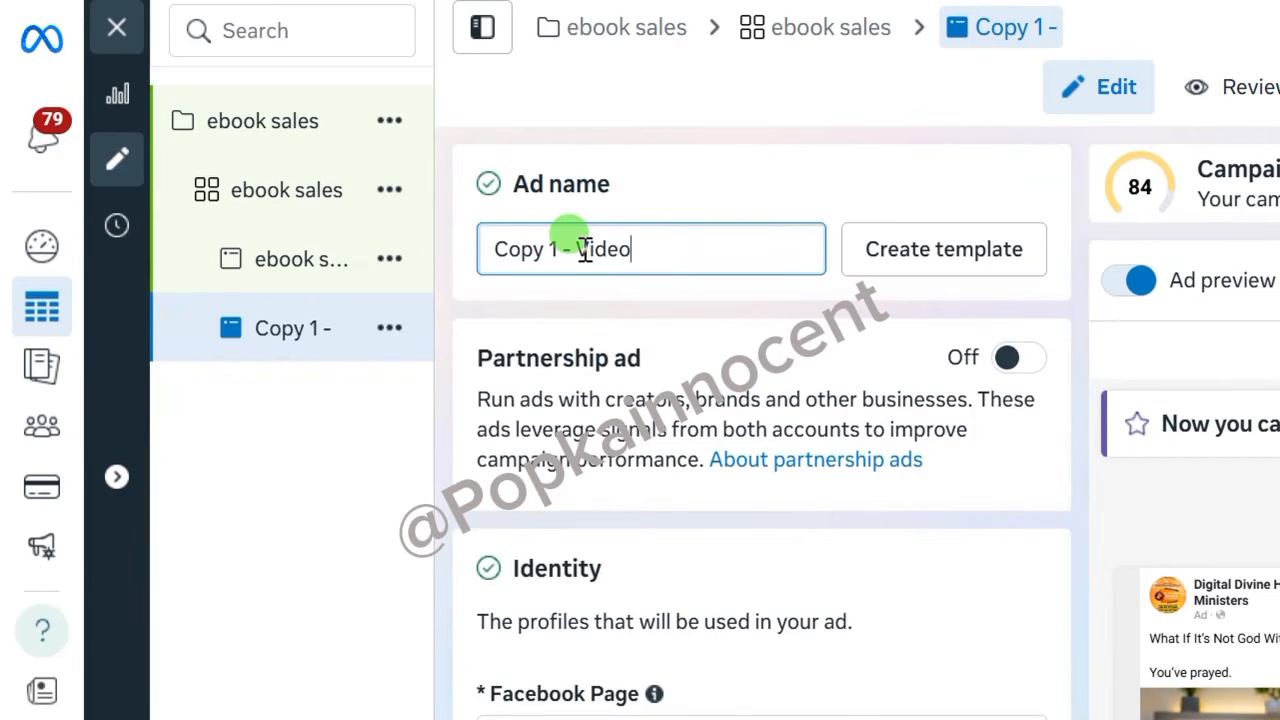
pyautogui.write('- Video')
pyautogui.click(445, 460)
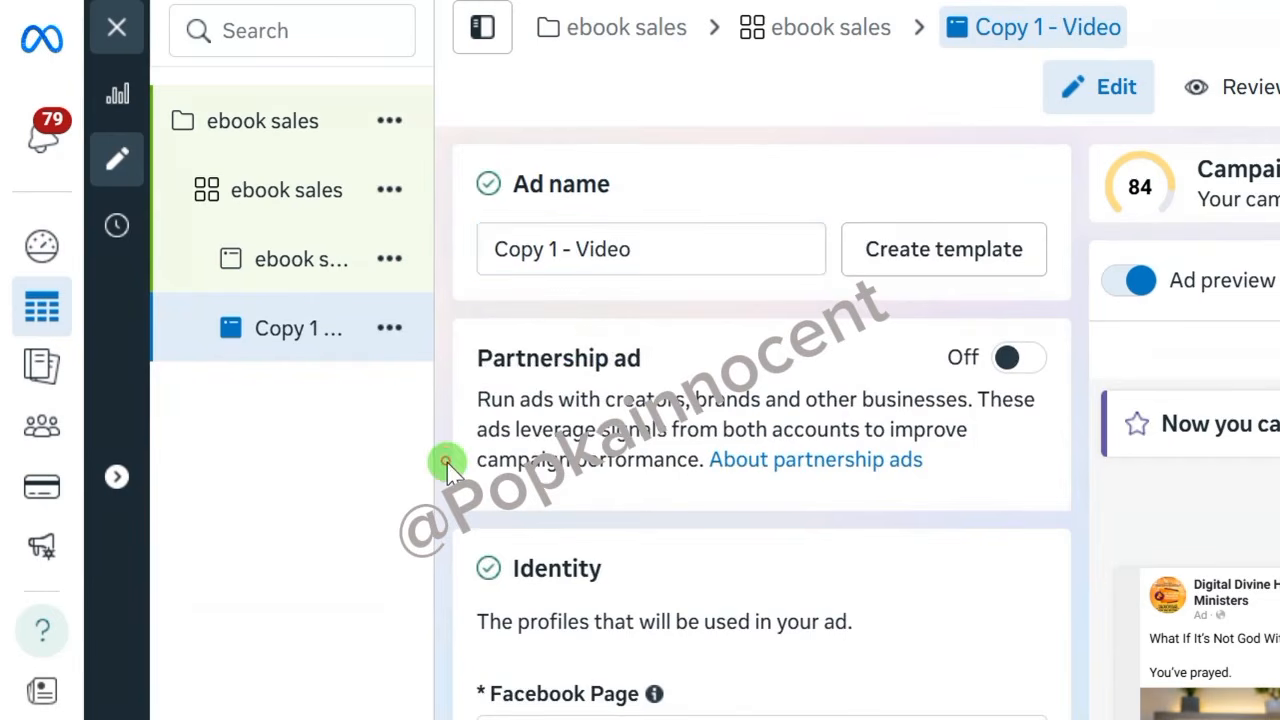
# Step: Review the duplicated video ad's setup, creative source, format and website destination sections
pyautogui.scroll(-1, 450, 465)
pyautogui.scroll(-6, 452, 470)
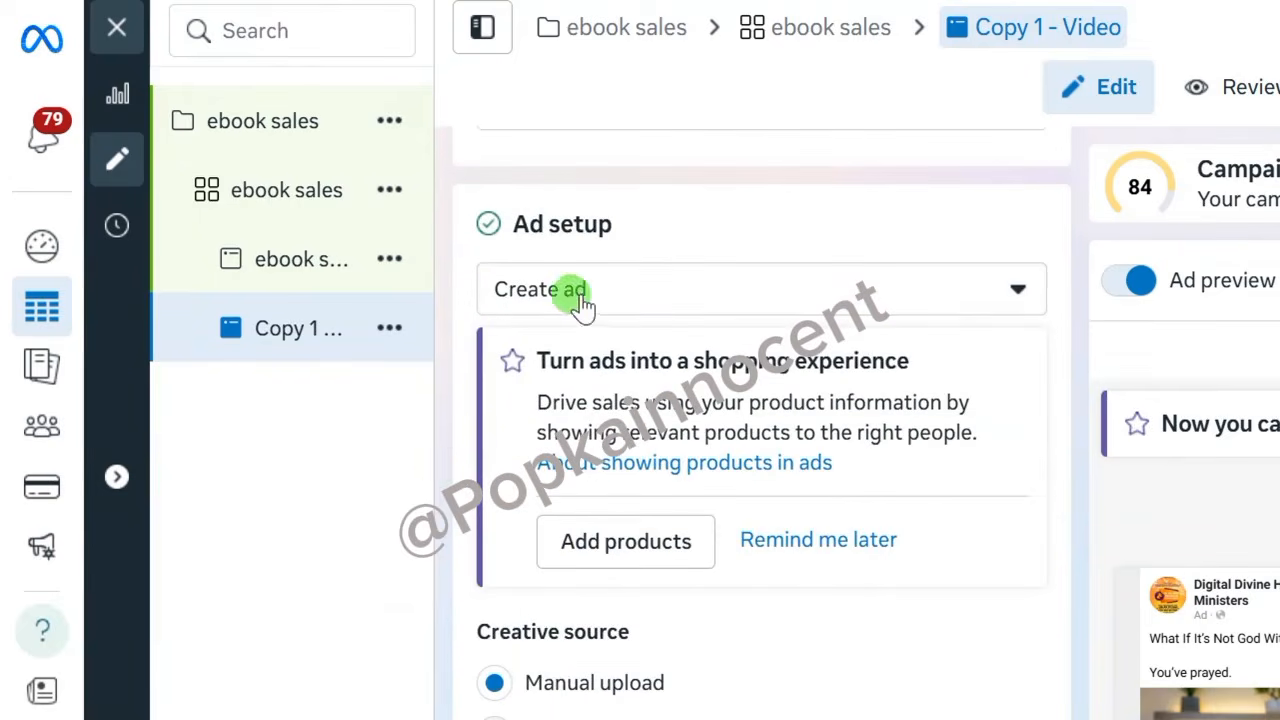
pyautogui.scroll(-3, 508, 491)
pyautogui.scroll(-3, 499, 520)
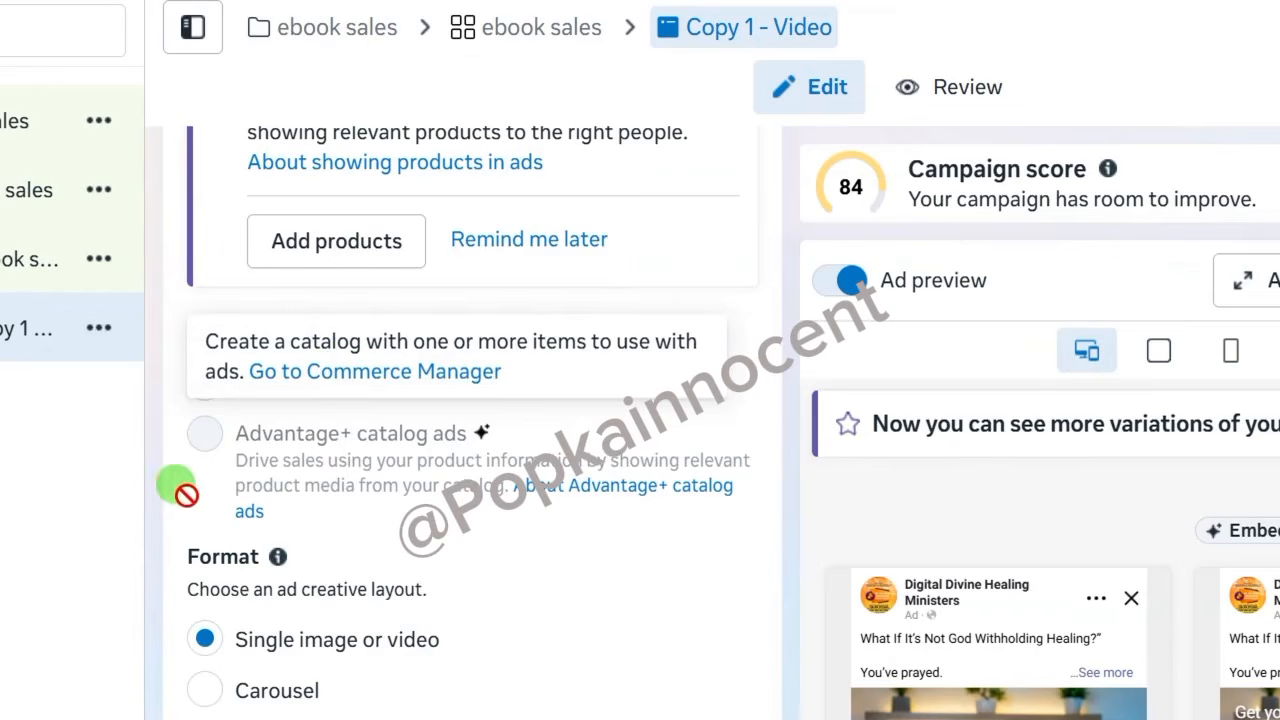
pyautogui.scroll(-1, 190, 498)
pyautogui.scroll(1, 210, 525)
pyautogui.scroll(-2, 290, 505)
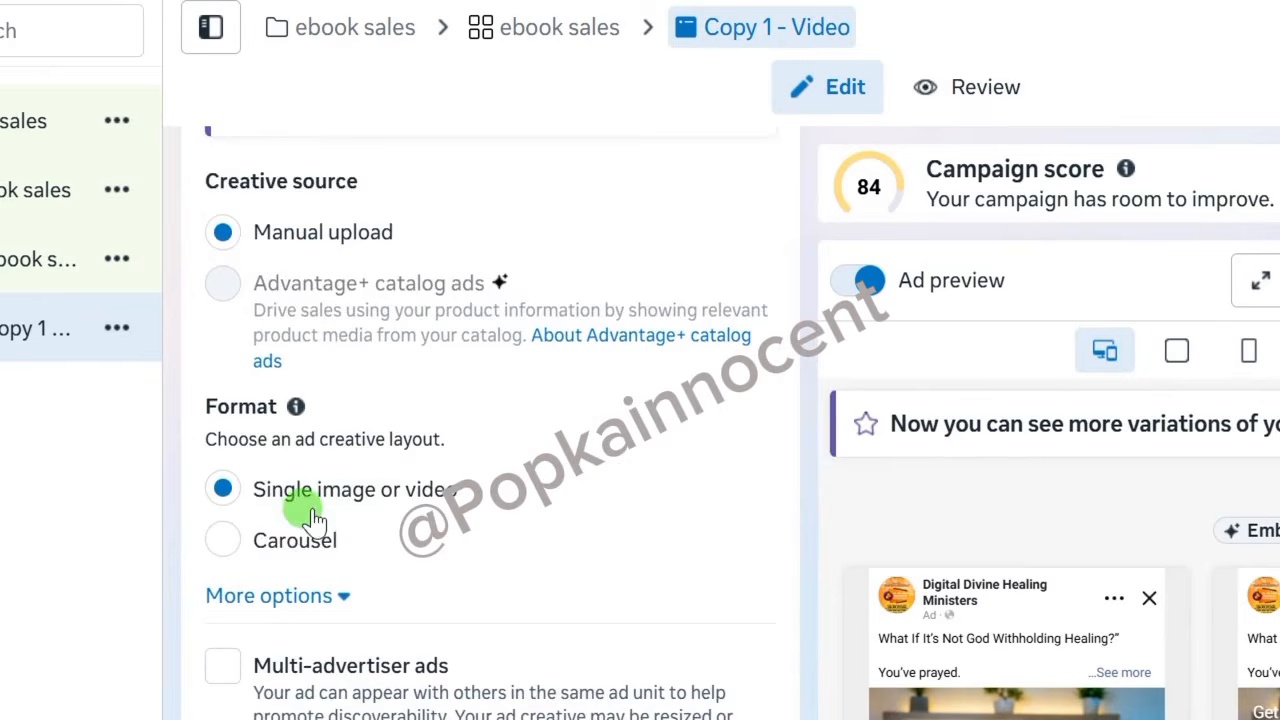
pyautogui.scroll(-4, 346, 543)
pyautogui.scroll(1, 215, 480)
pyautogui.scroll(-4, 230, 440)
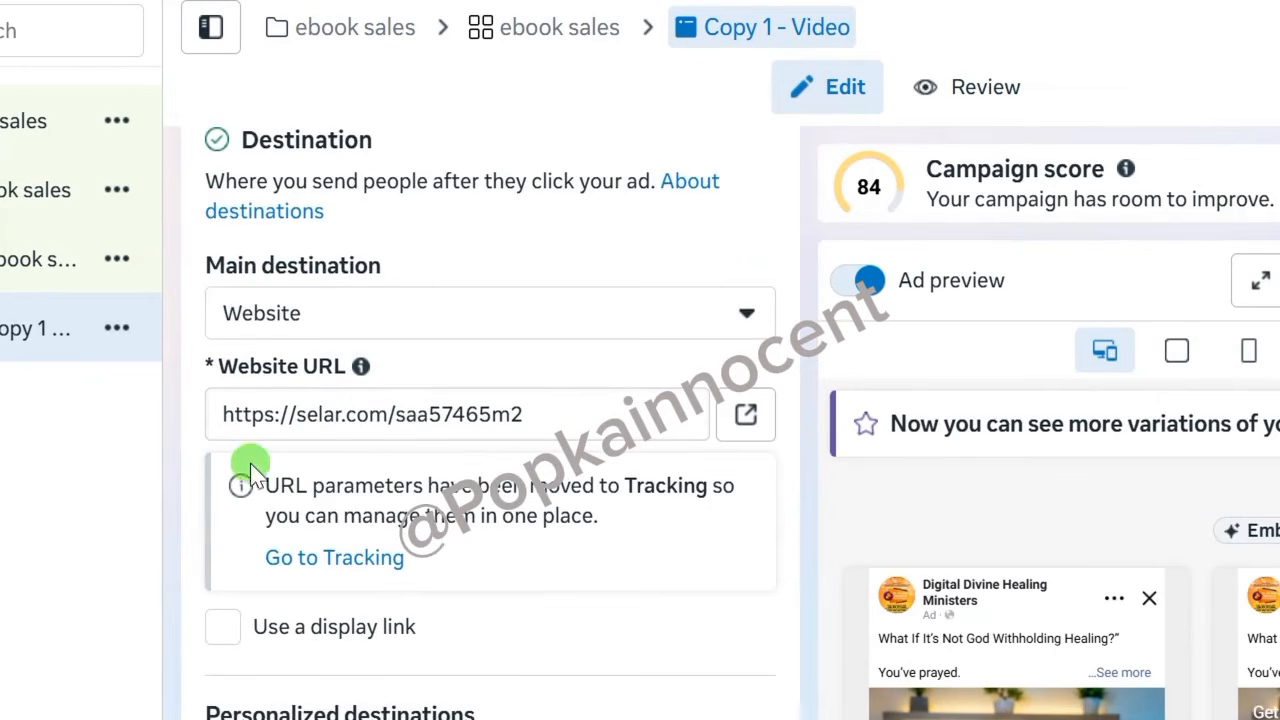
pyautogui.scroll(-3, 191, 447)
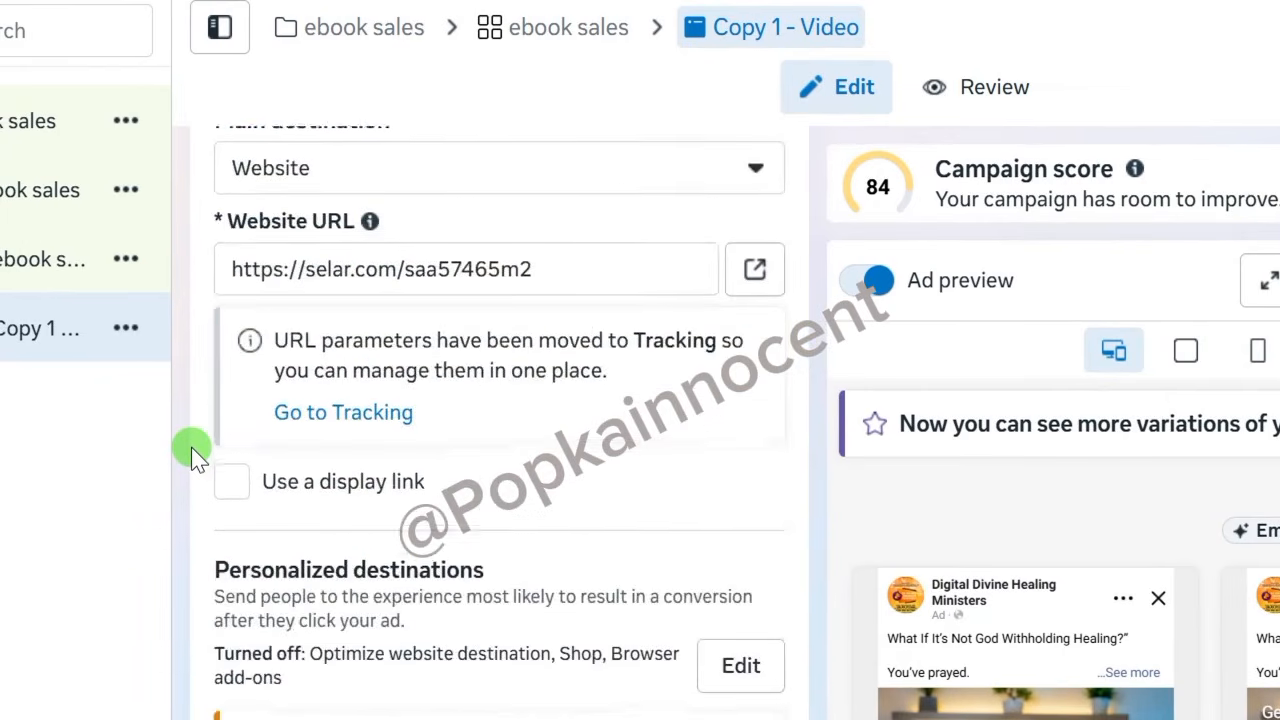
# Step: Remove the existing image from the duplicated ad's creative and start adding a video as its media
pyautogui.scroll(-6, 191, 447)
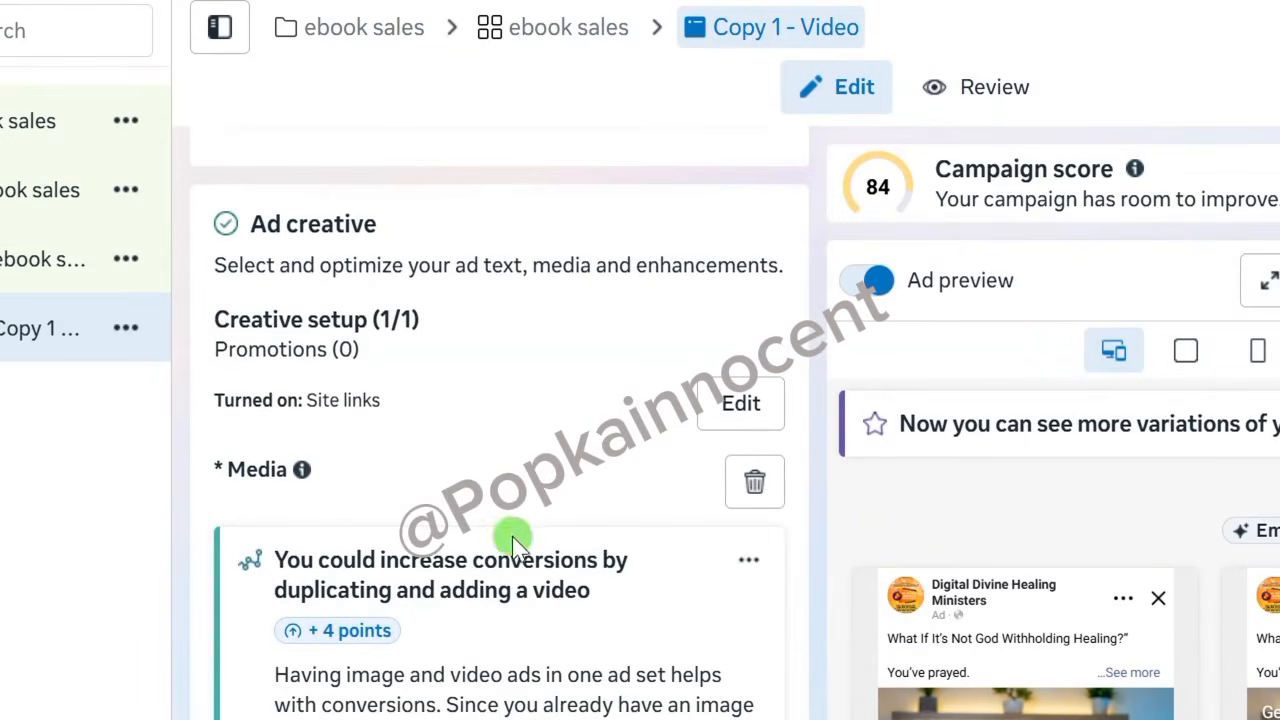
pyautogui.click(753, 488)
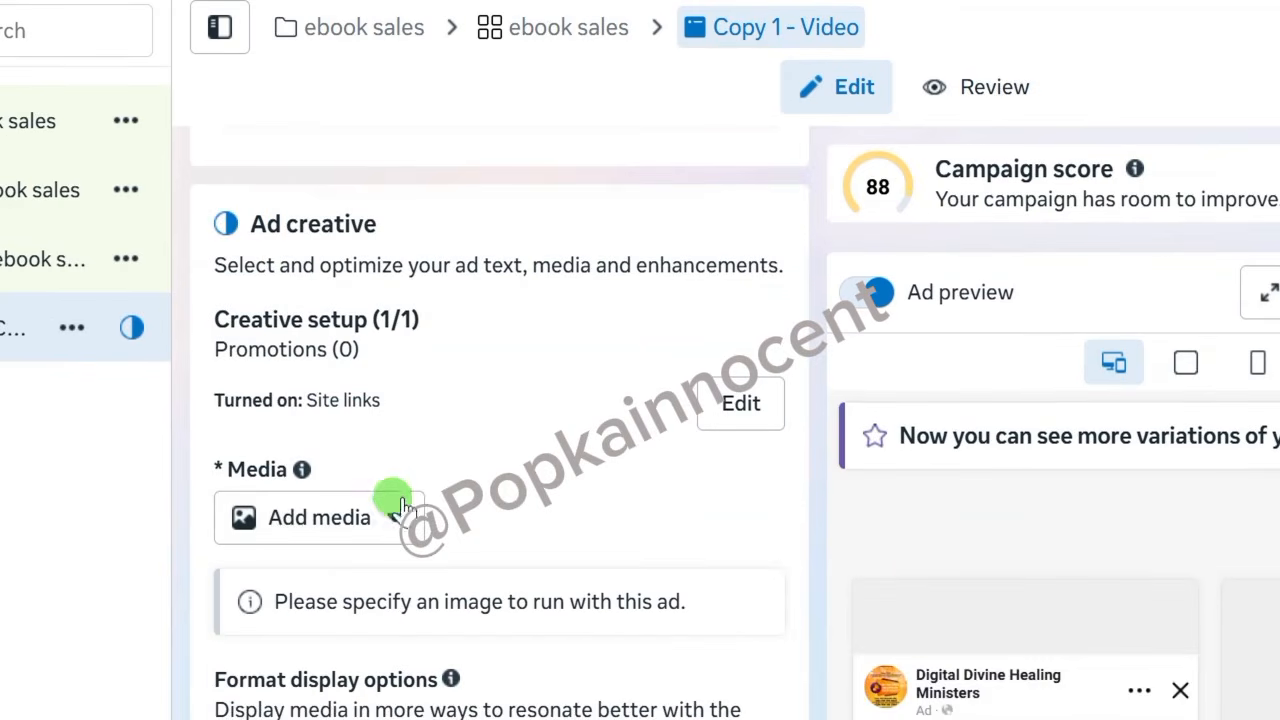
pyautogui.click(300, 520)
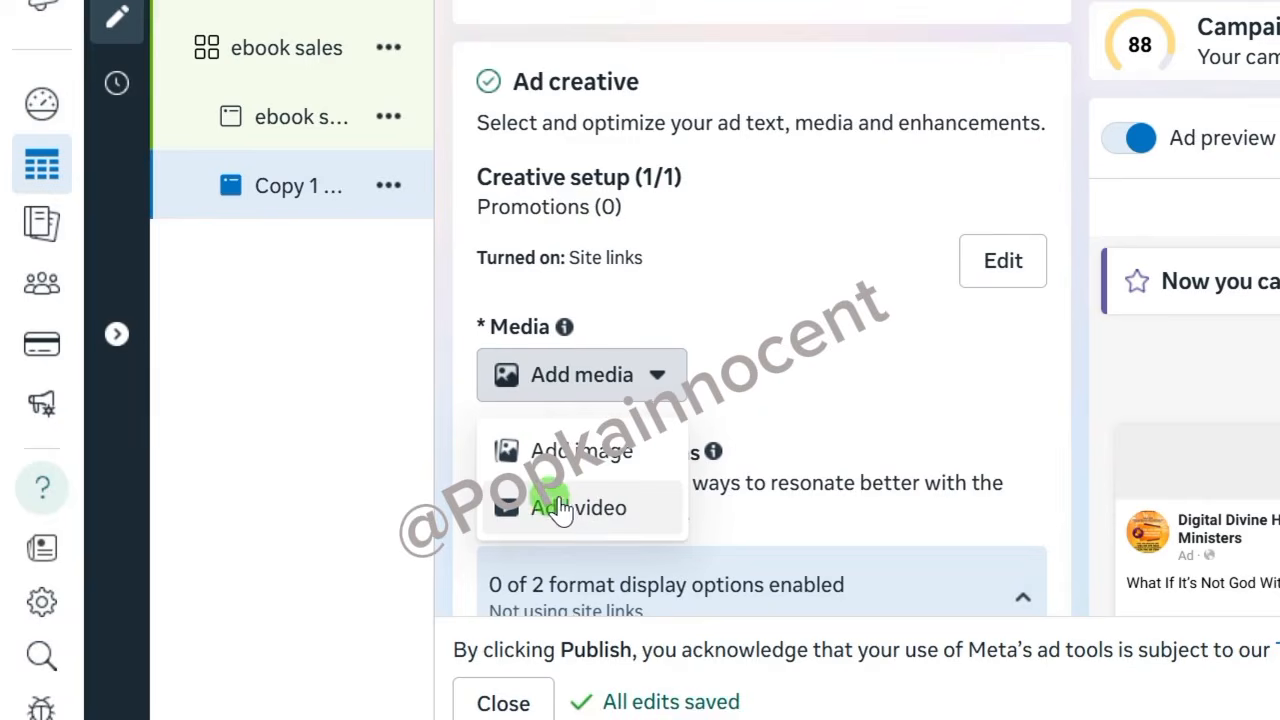
pyautogui.click(565, 510)
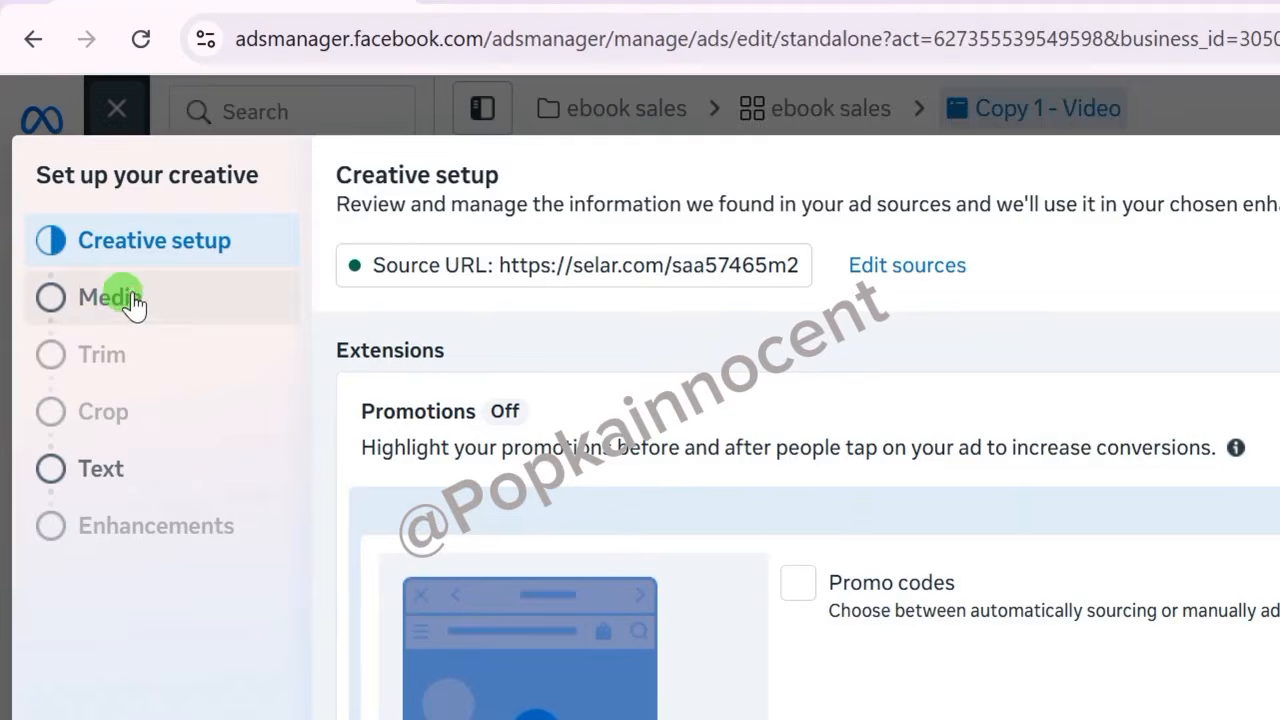
# Step: Select the 1080 × 1350 account video as the ad's media and skip trimming it
pyautogui.click(118, 300)
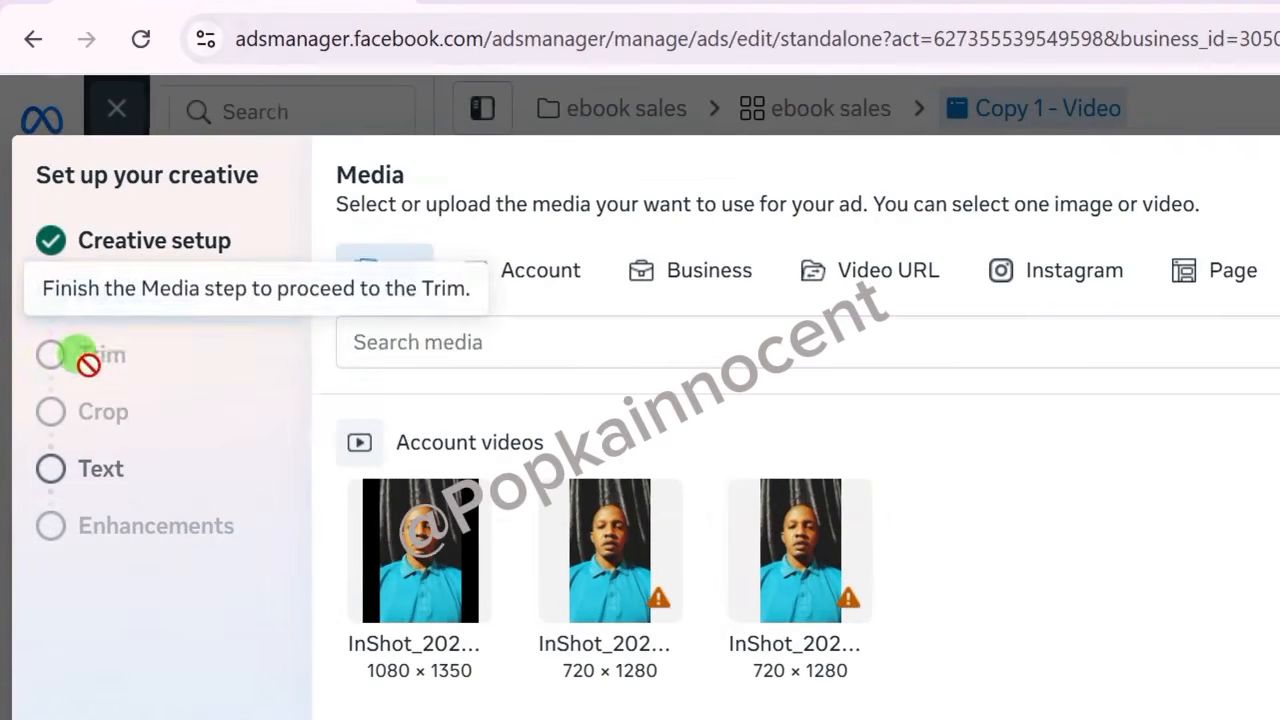
pyautogui.click(405, 558)
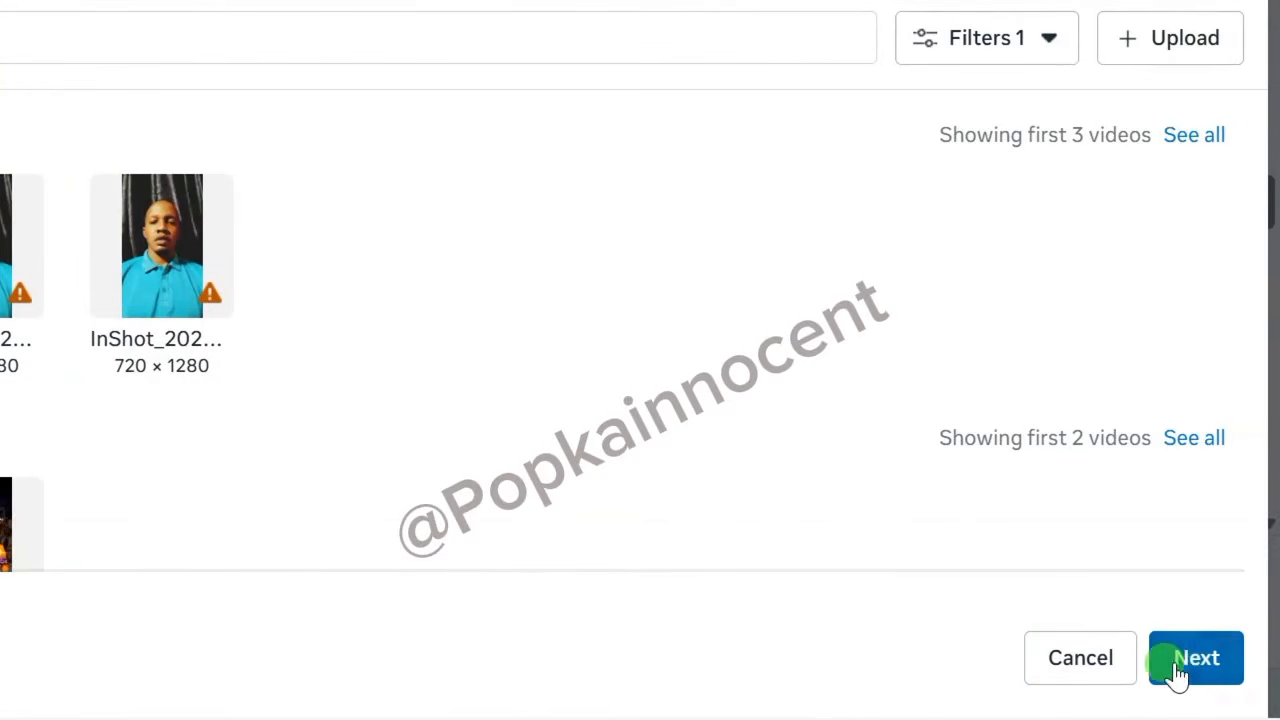
pyautogui.click(1193, 662)
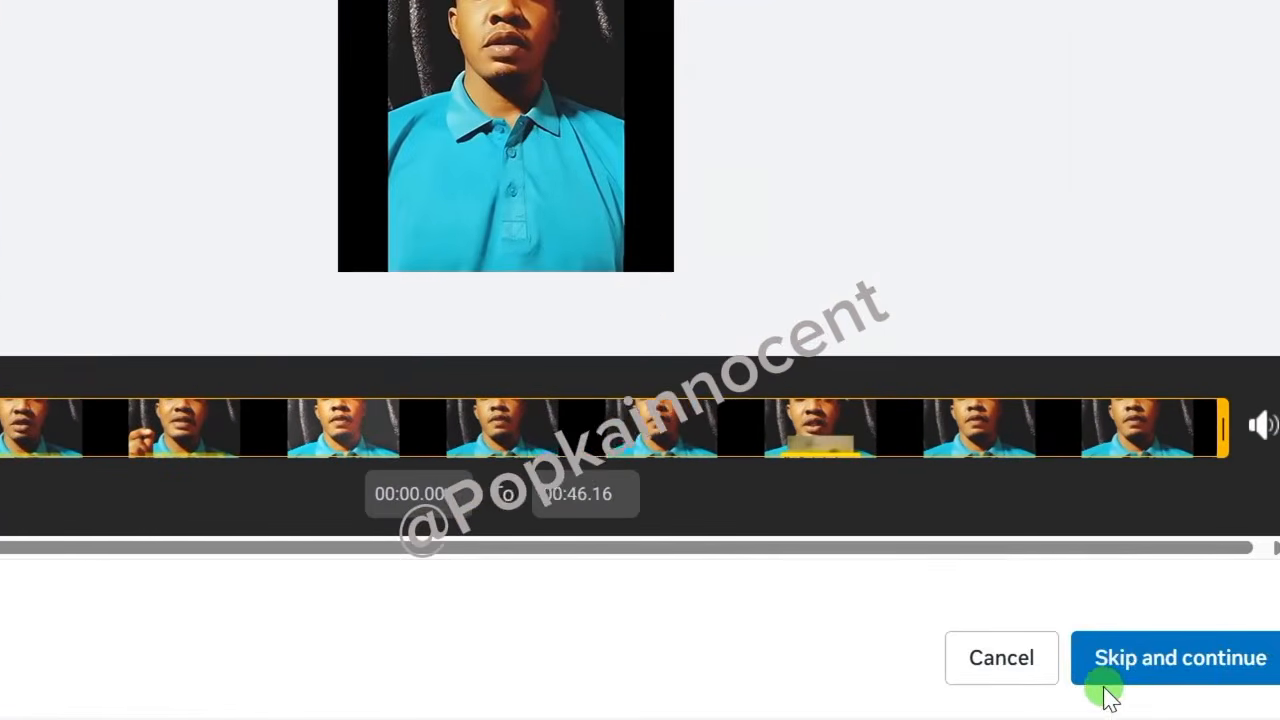
pyautogui.click(1100, 658)
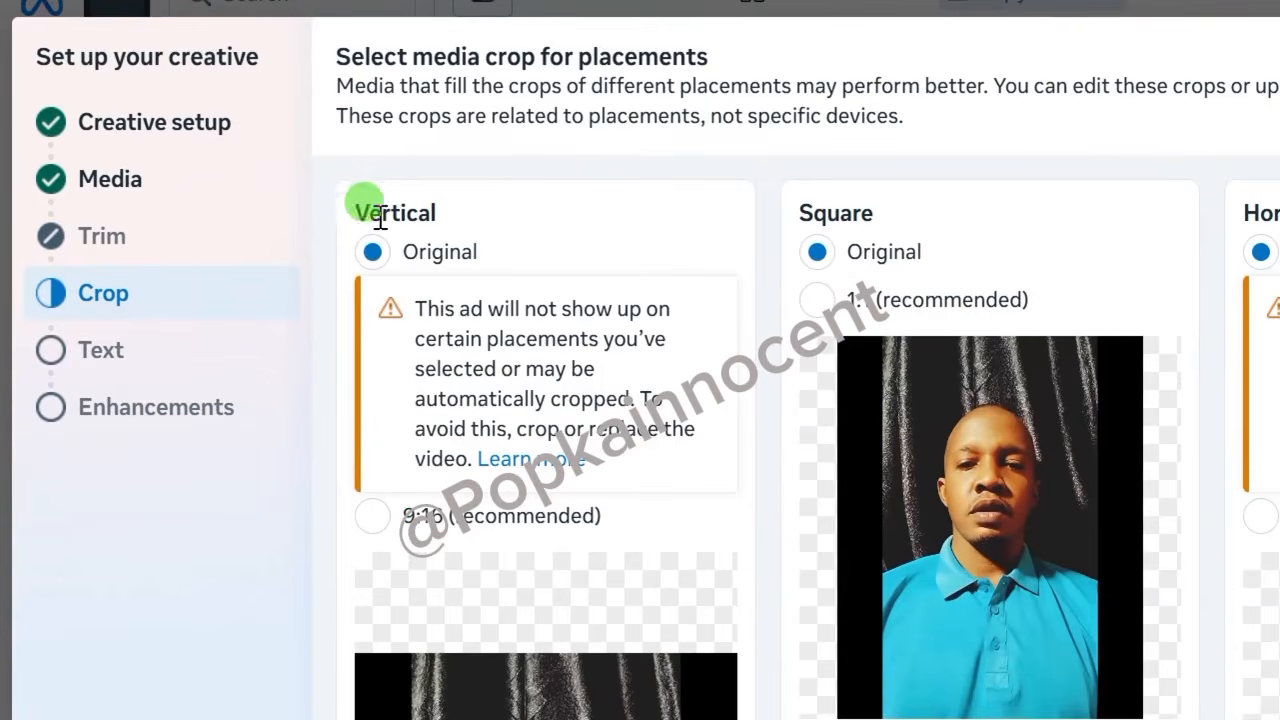
# Step: Set the video's vertical placement crop to the recommended 9:16 and check the framing
pyautogui.click(372, 517)
pyautogui.scroll(-3, 481, 598)
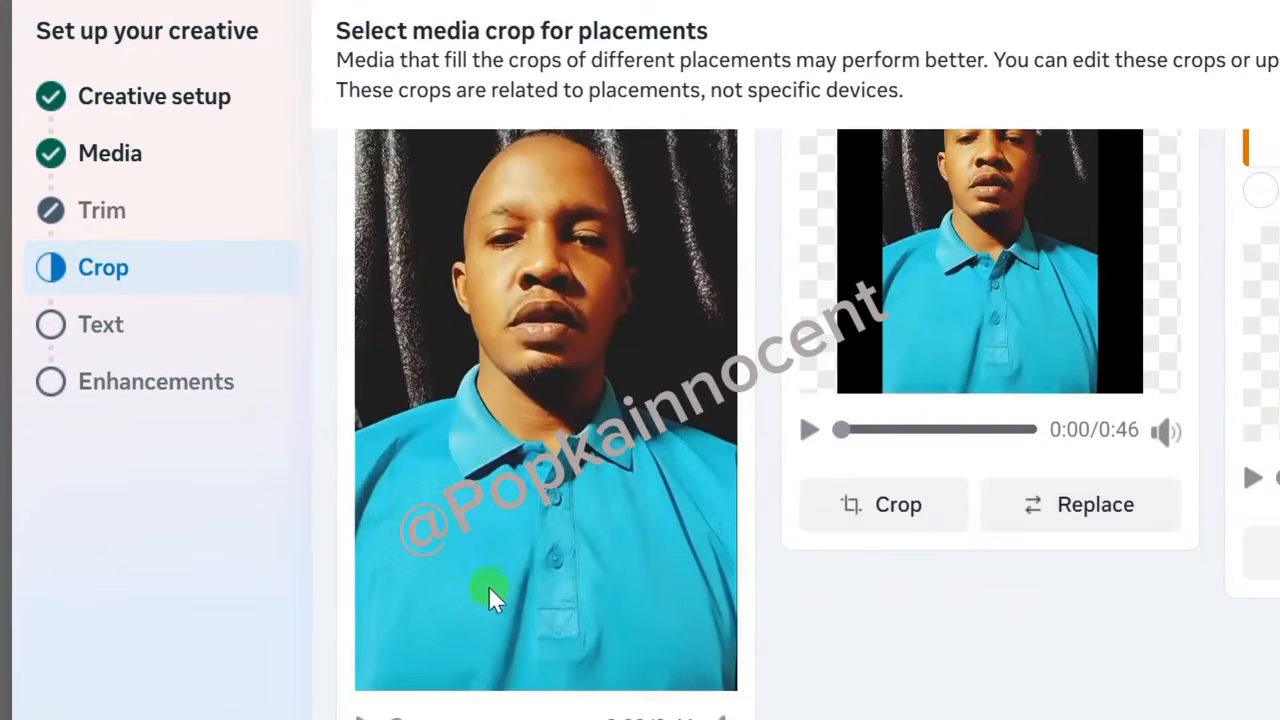
pyautogui.scroll(3, 523, 401)
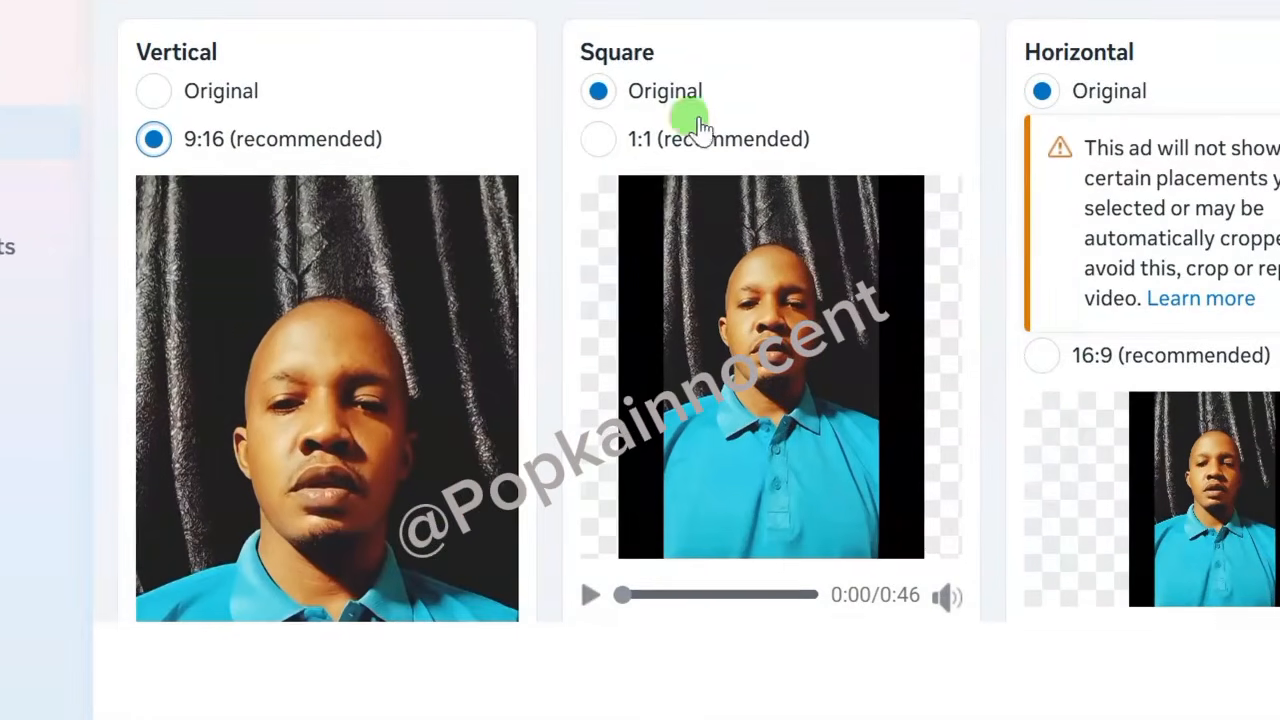
# Step: Set the square placement crop to 1:1 and reposition its frame around the speaker's head and torso
pyautogui.click(597, 140)
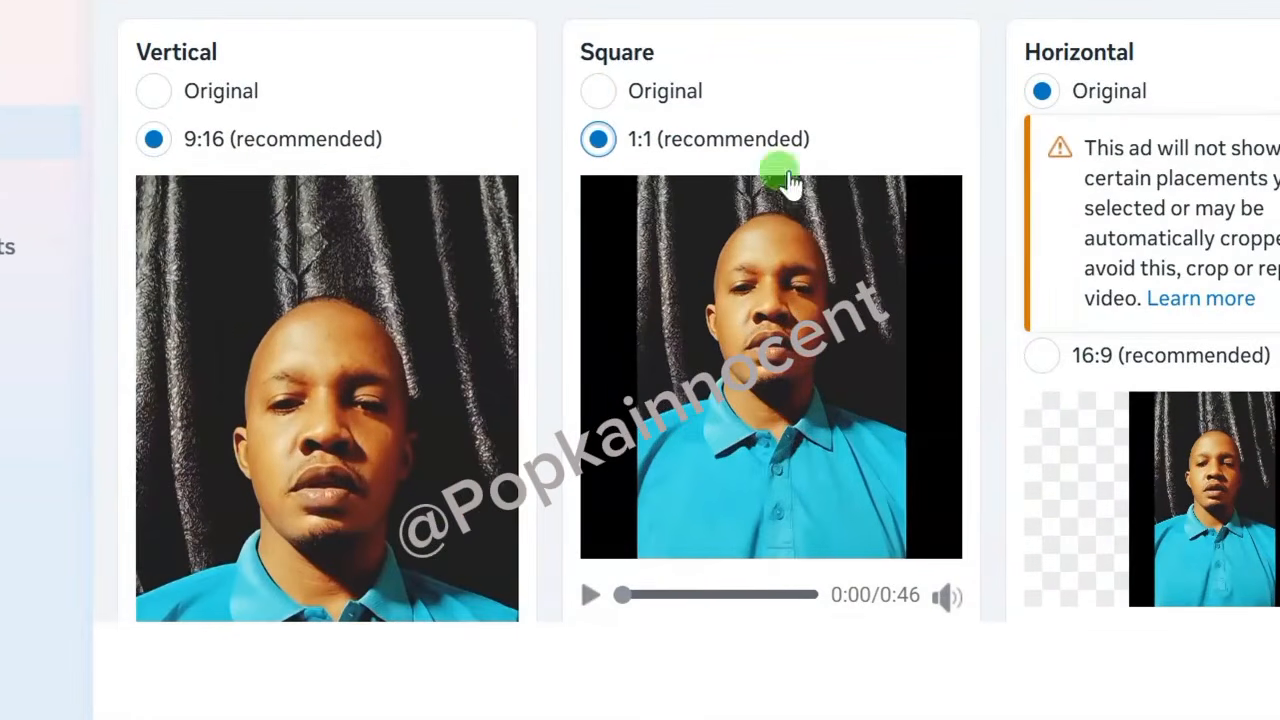
pyautogui.scroll(-2, 800, 427)
pyautogui.click(664, 520)
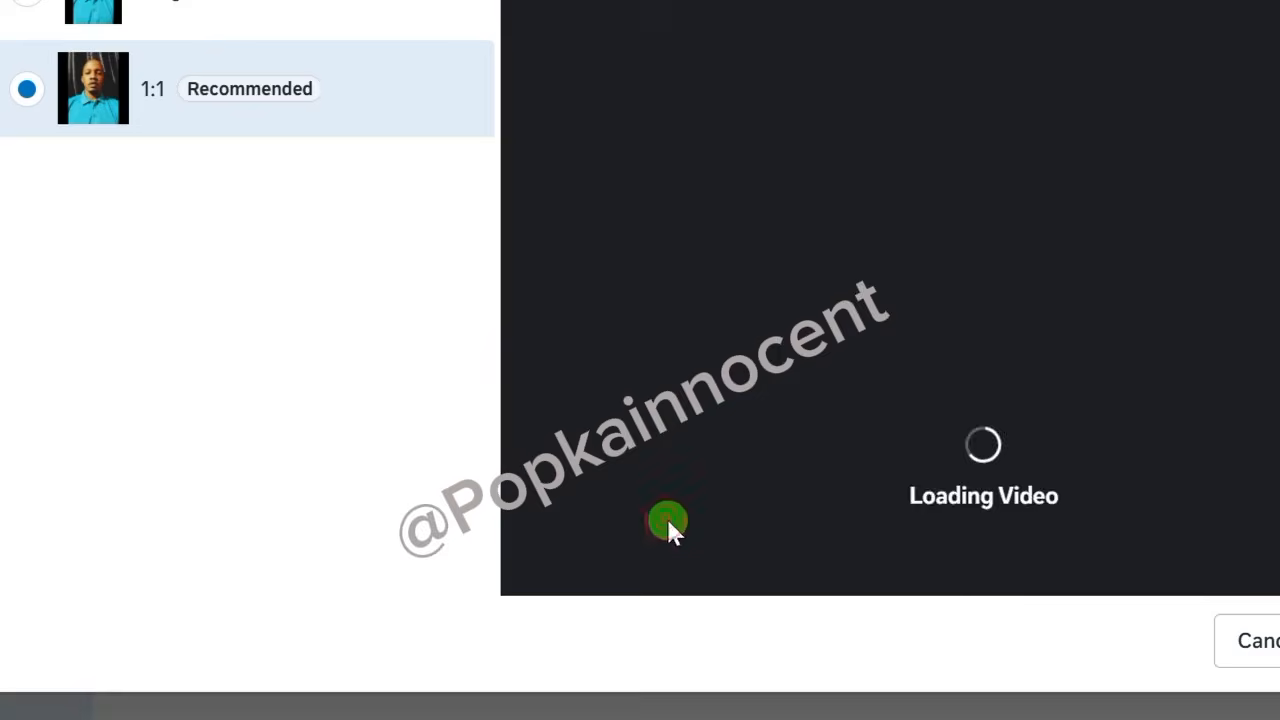
pyautogui.moveTo(887, 200)
pyautogui.mouseDown()
pyautogui.moveTo(994, 206)
pyautogui.moveTo(997, 251)
pyautogui.moveTo(995, 229)
pyautogui.mouseUp()
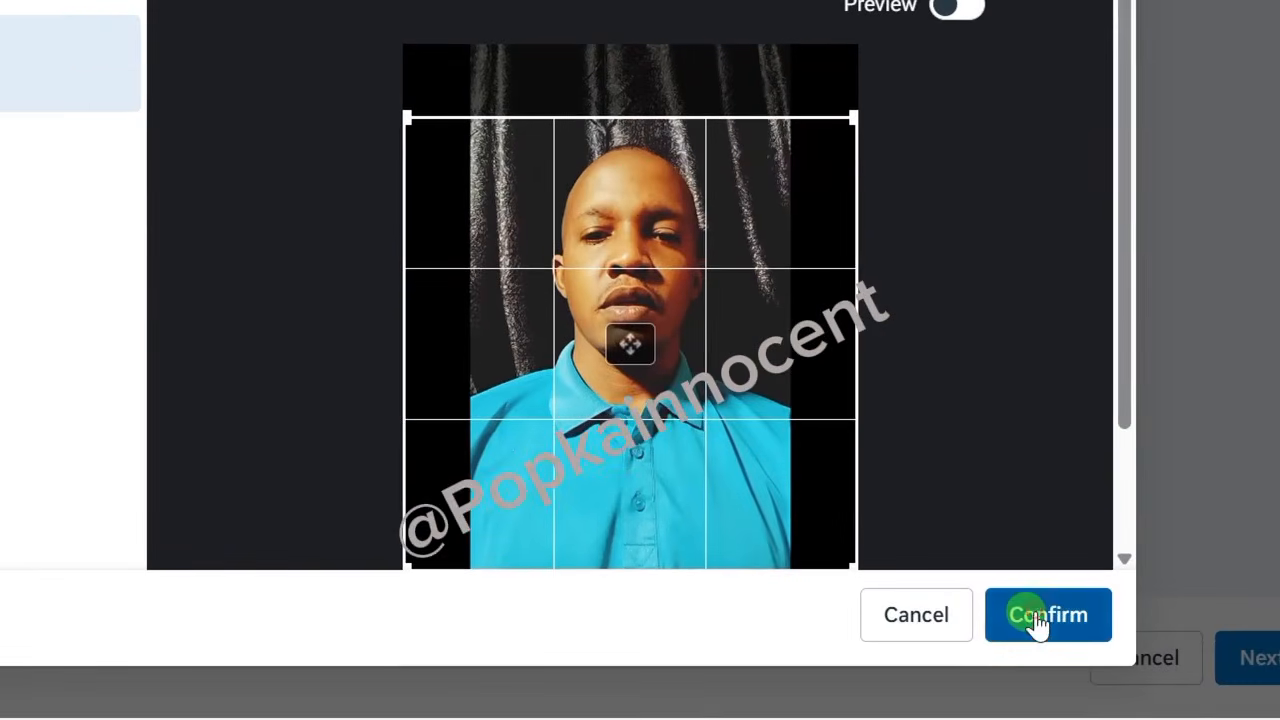
pyautogui.click(1040, 618)
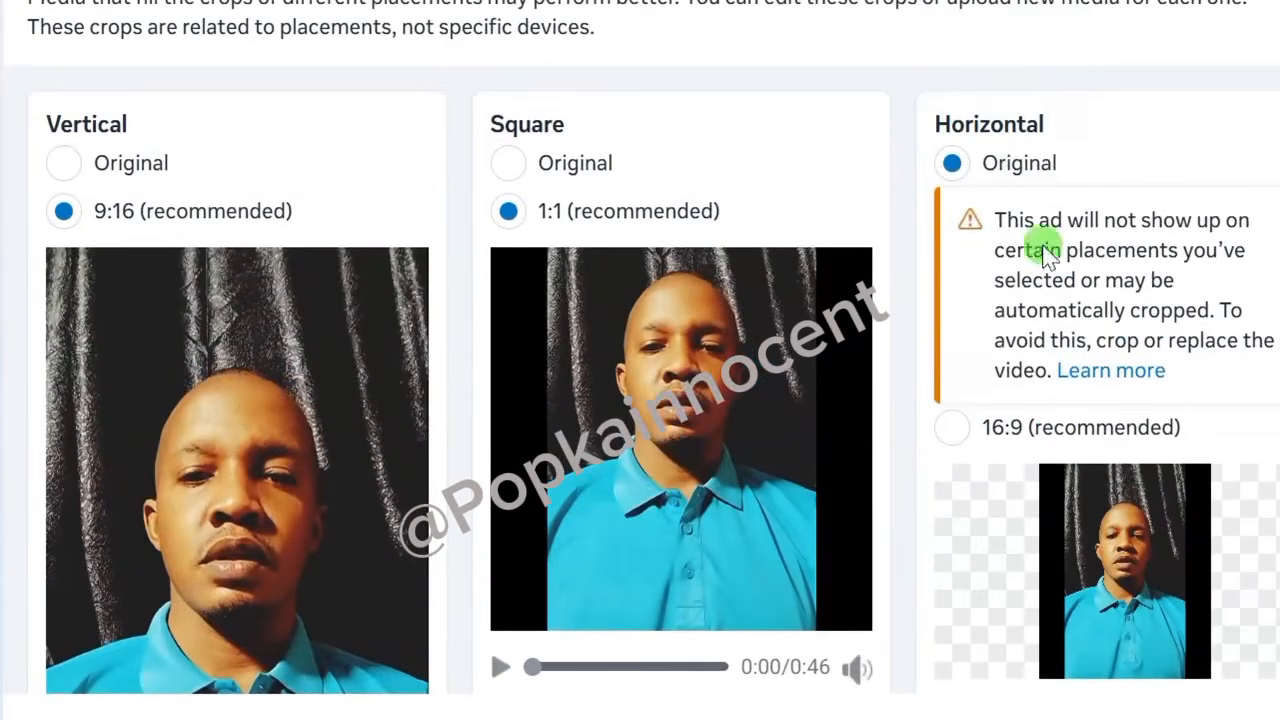
# Step: Set the horizontal placement crop to 16:9, move its frame up to include the whole head, and continue to the ad text
pyautogui.scroll(-1, 1004, 322)
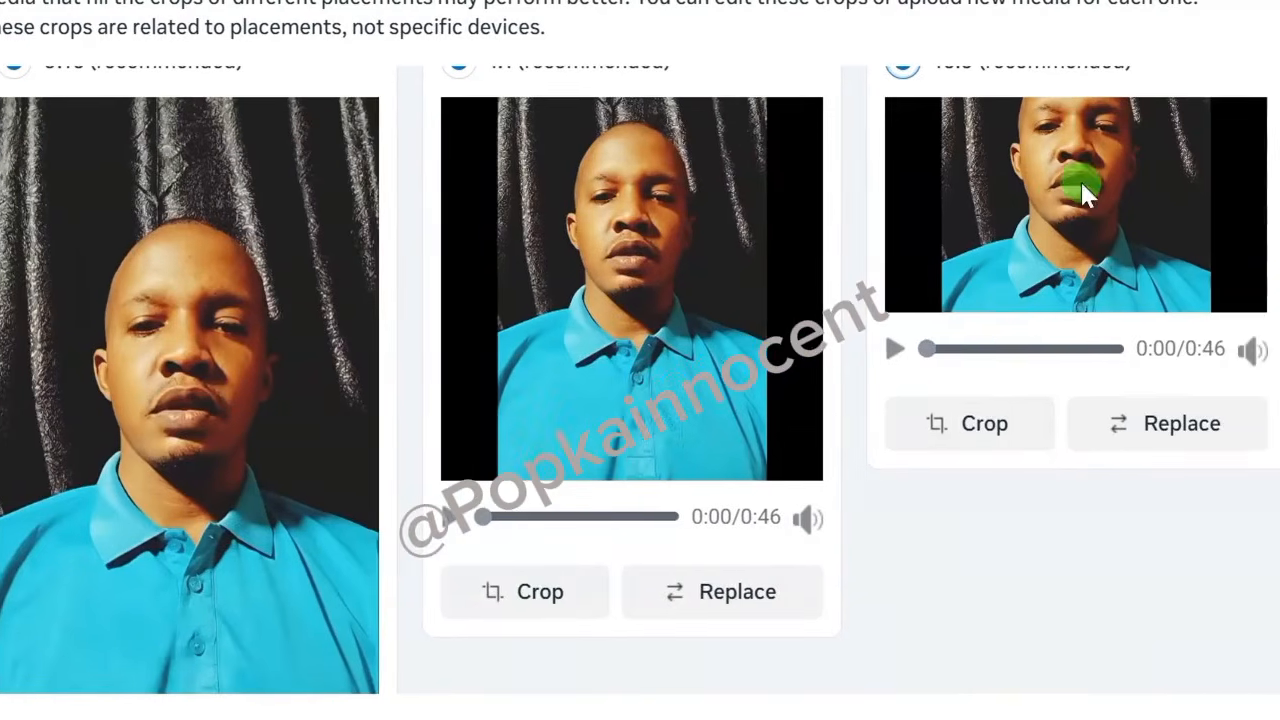
pyautogui.scroll(1, 1080, 179)
pyautogui.click(925, 575)
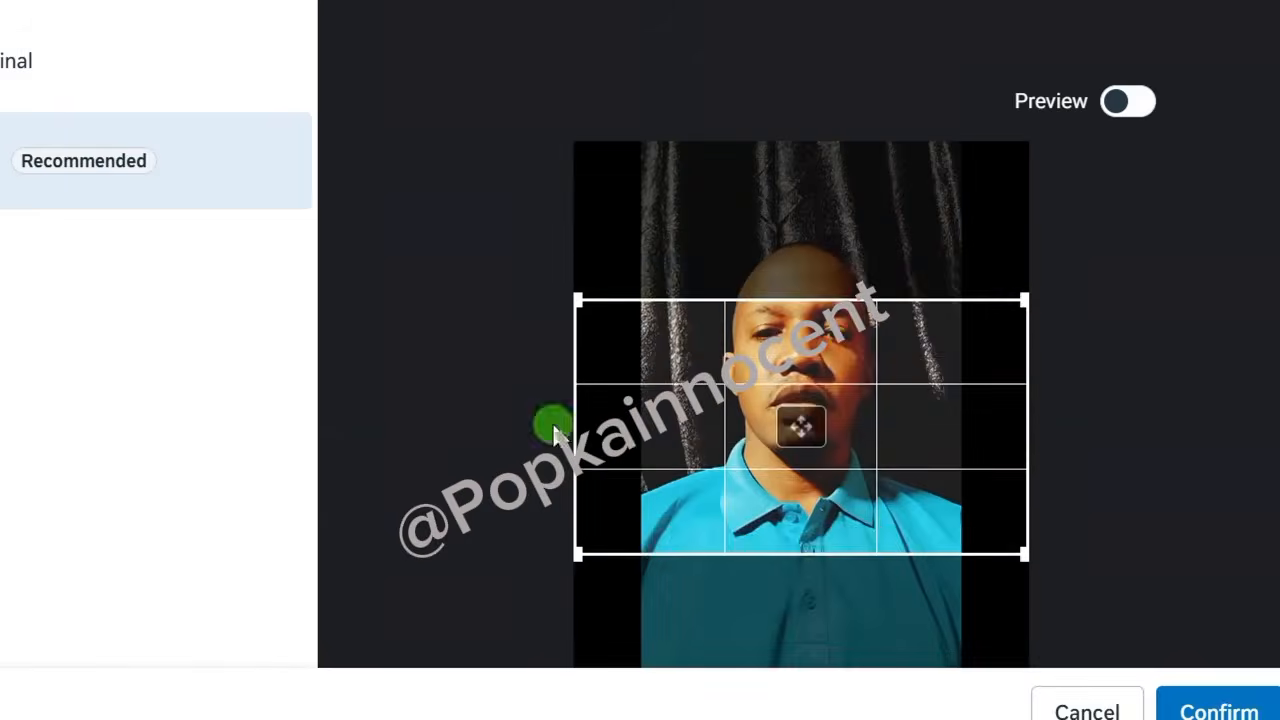
pyautogui.moveTo(862, 358); pyautogui.dragTo(840, 284)
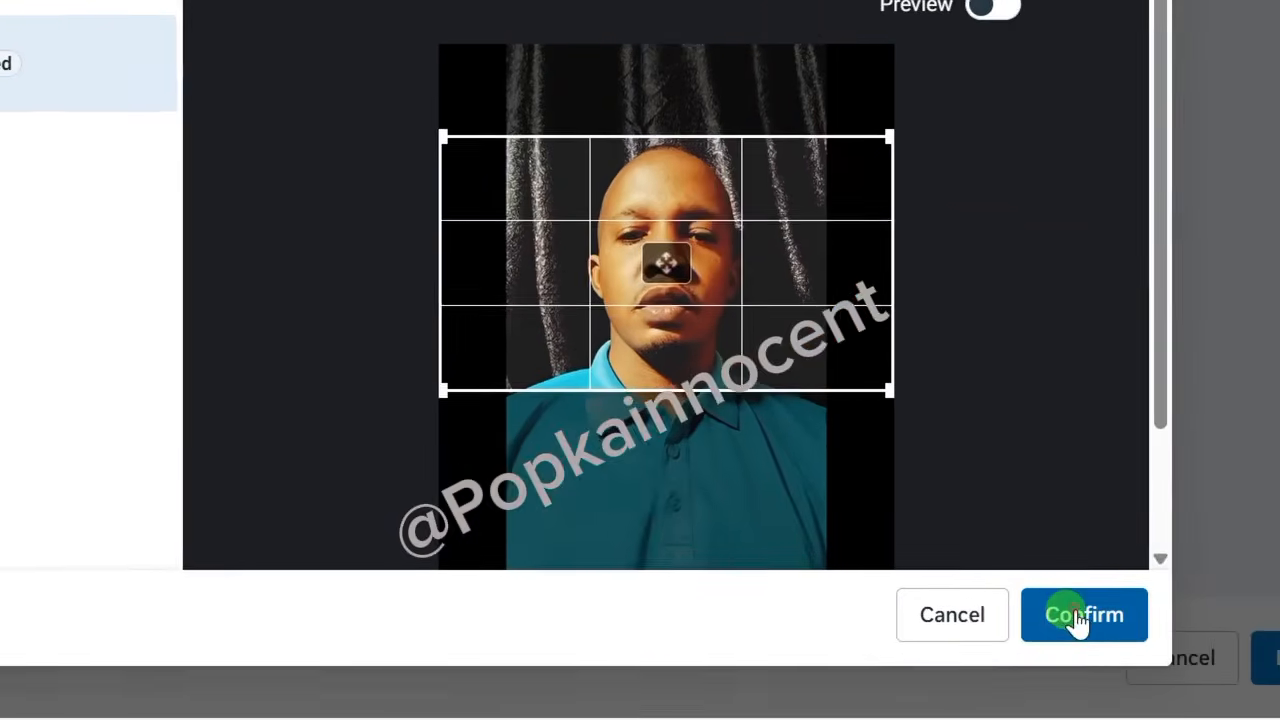
pyautogui.click(1219, 711)
pyautogui.scroll(-2, 800, 583)
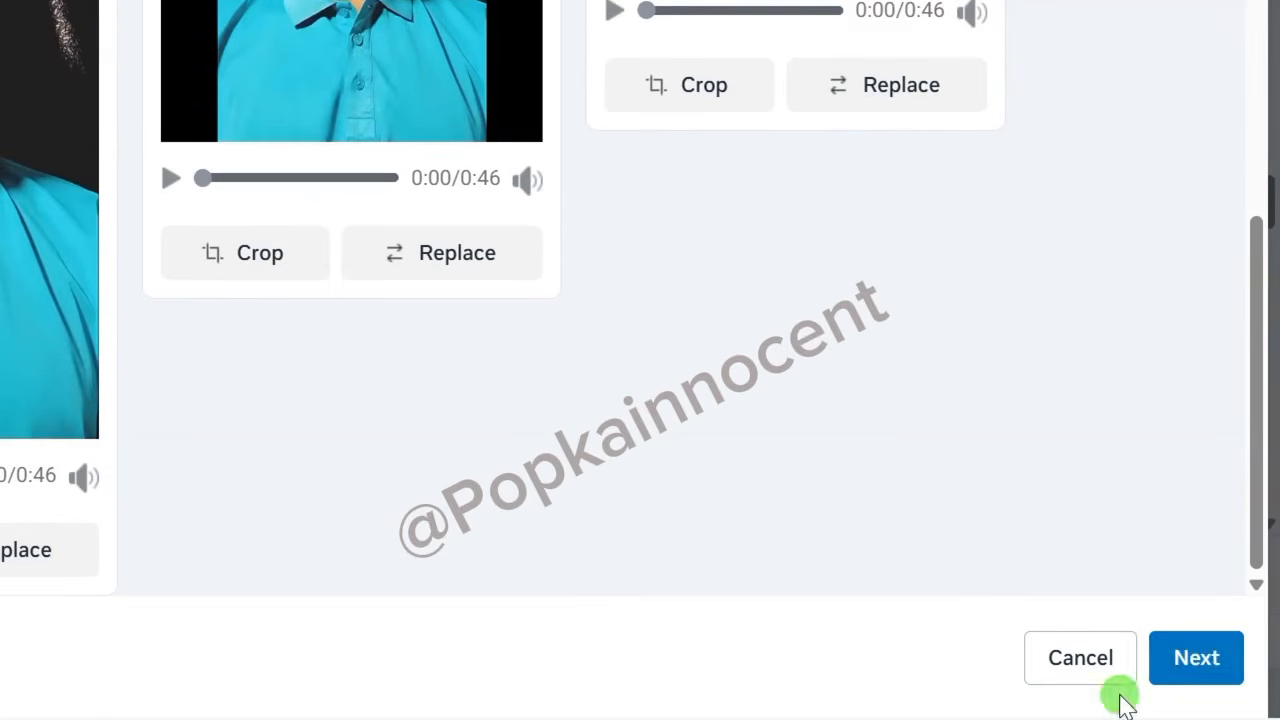
pyautogui.click(1200, 660)
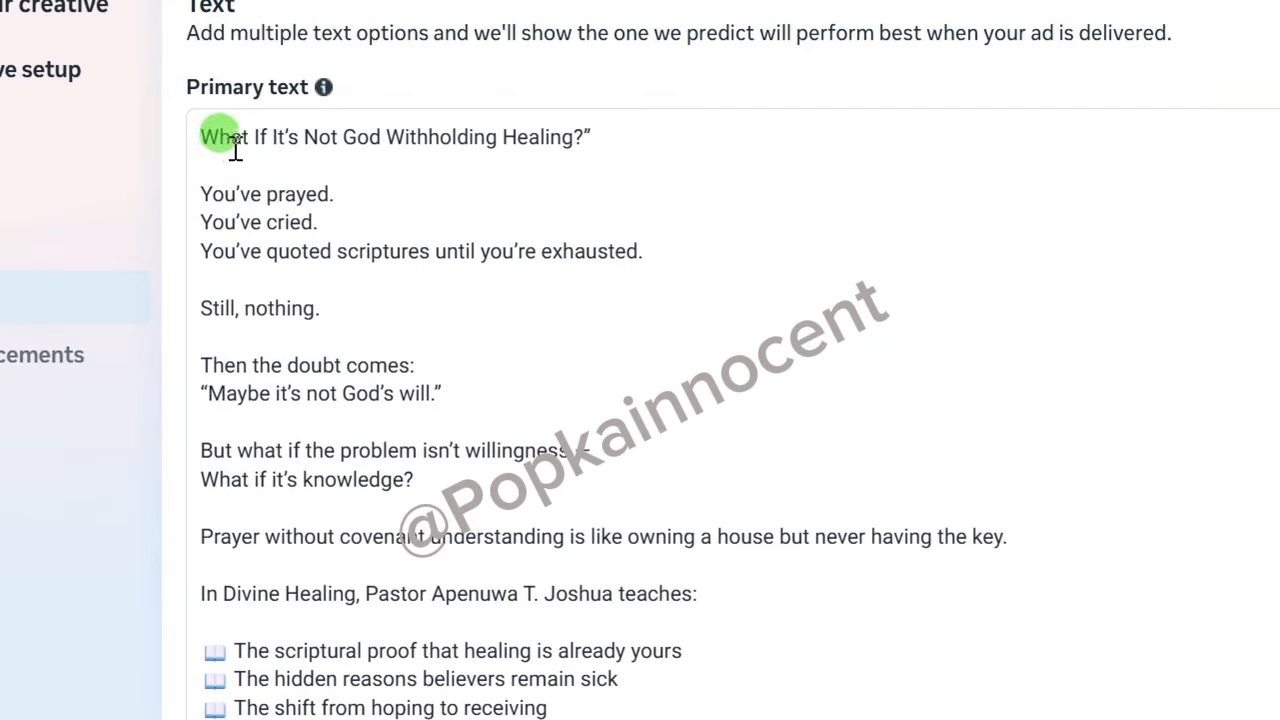
# Step: Keep the primary text and headline, and set the ad's call to action to Download
pyautogui.scroll(-6, 373, 672)
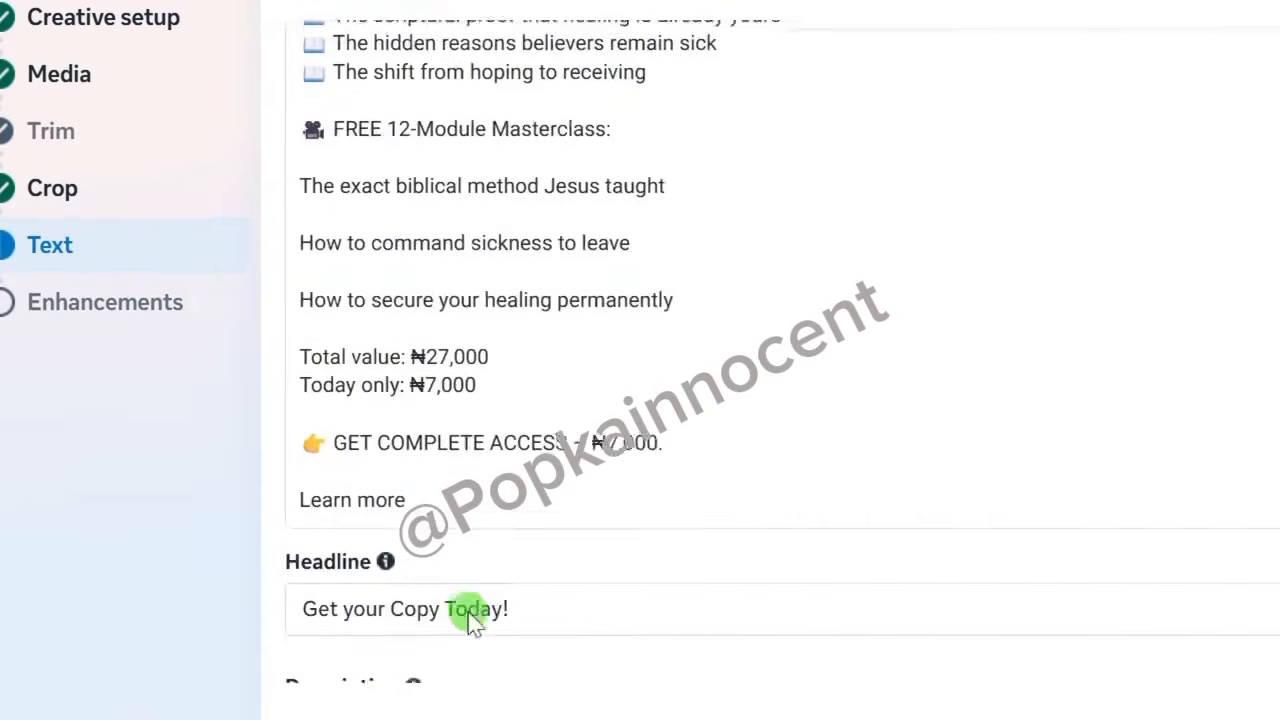
pyautogui.scroll(-5, 472, 618)
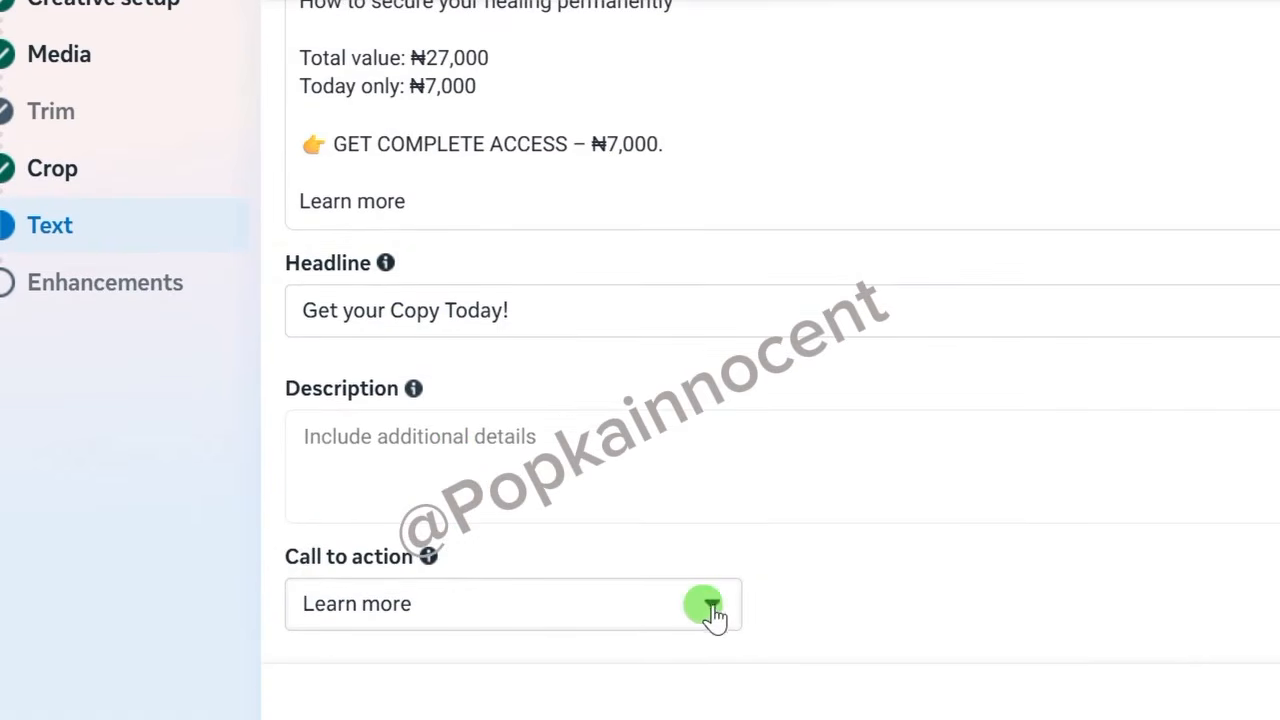
pyautogui.click(711, 603)
pyautogui.scroll(-5, 450, 360)
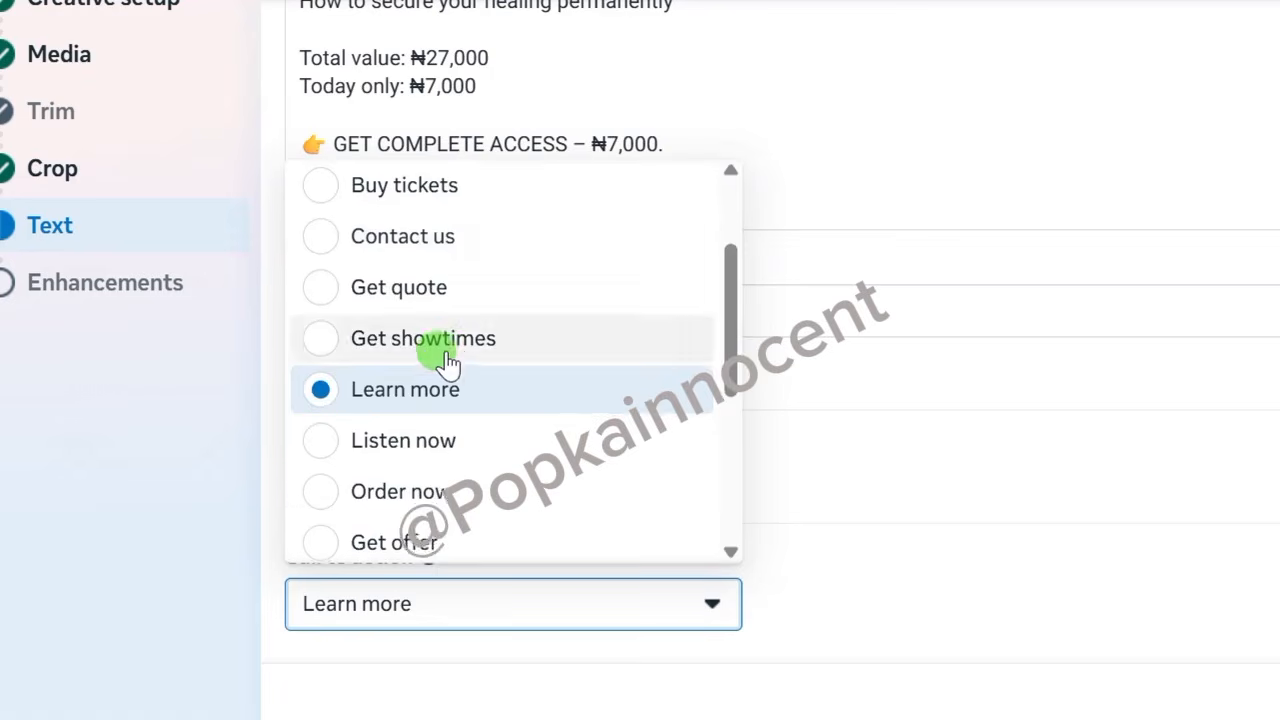
pyautogui.scroll(5, 445, 370)
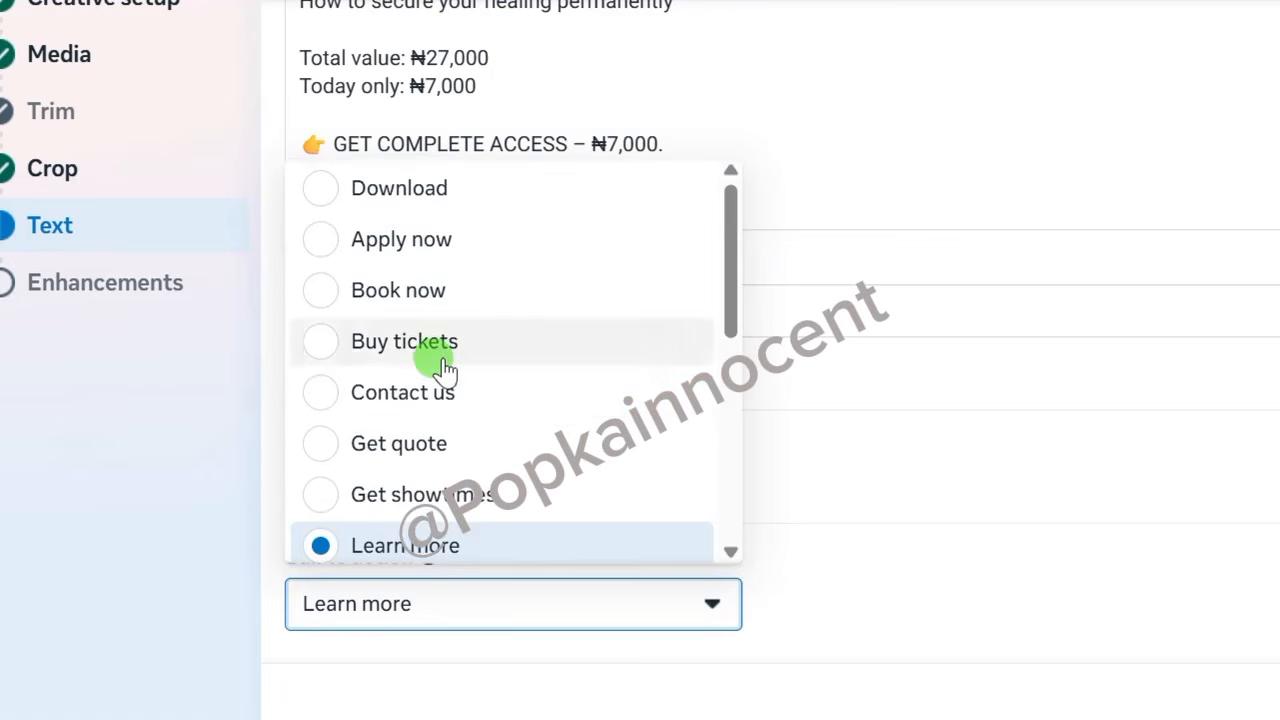
pyautogui.click(375, 188)
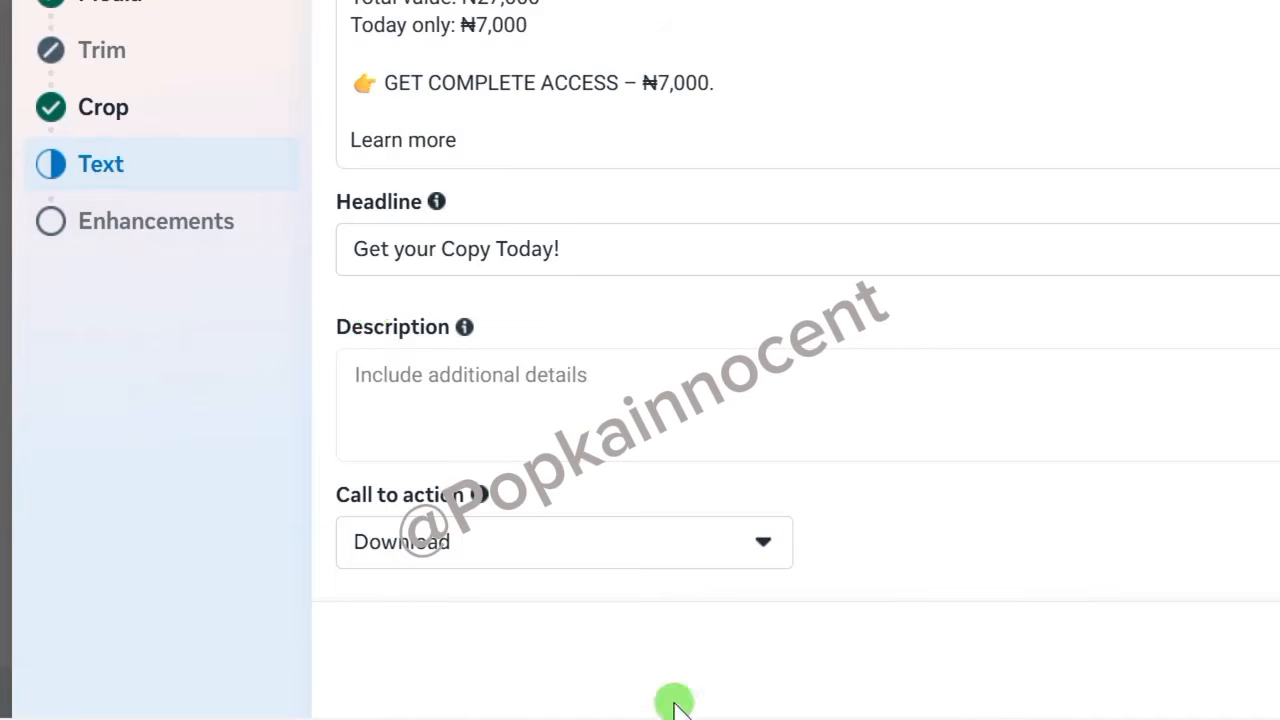
# Step: Continue past the text and enhancements stages with the enhancements as they are, and finish the creative setup
pyautogui.click(1192, 668)
pyautogui.click(1190, 672)
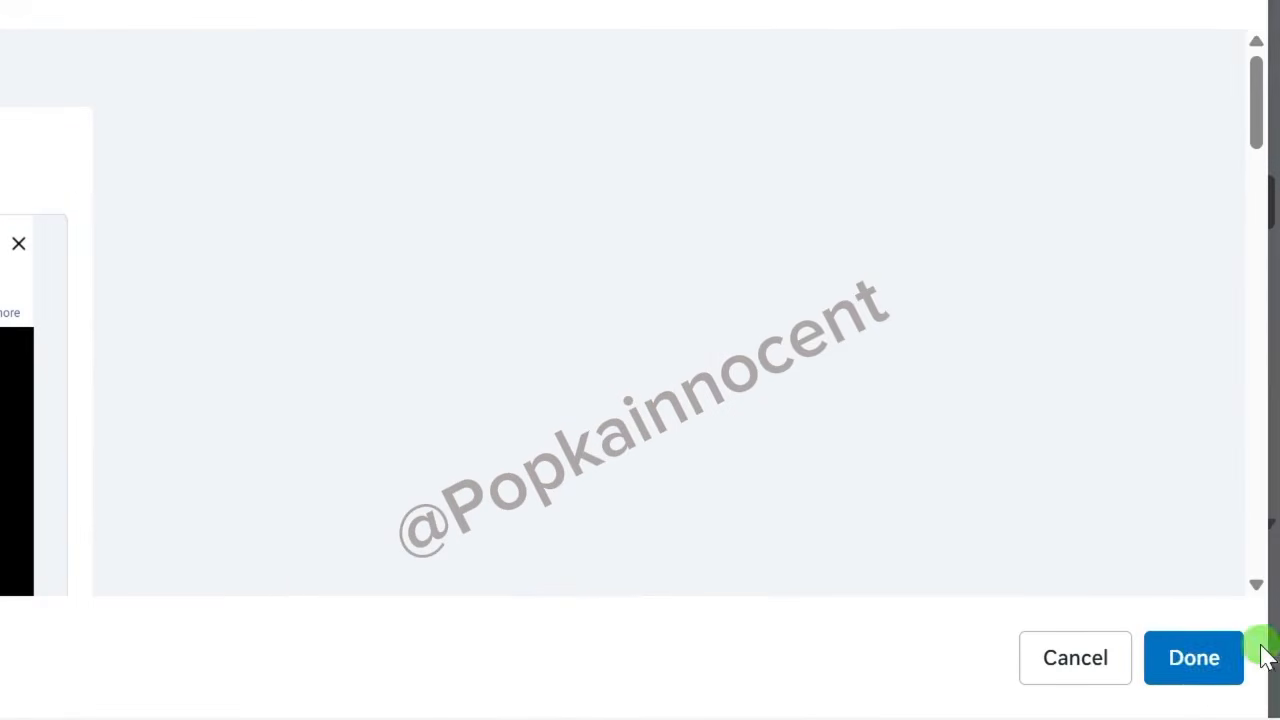
pyautogui.click(1197, 673)
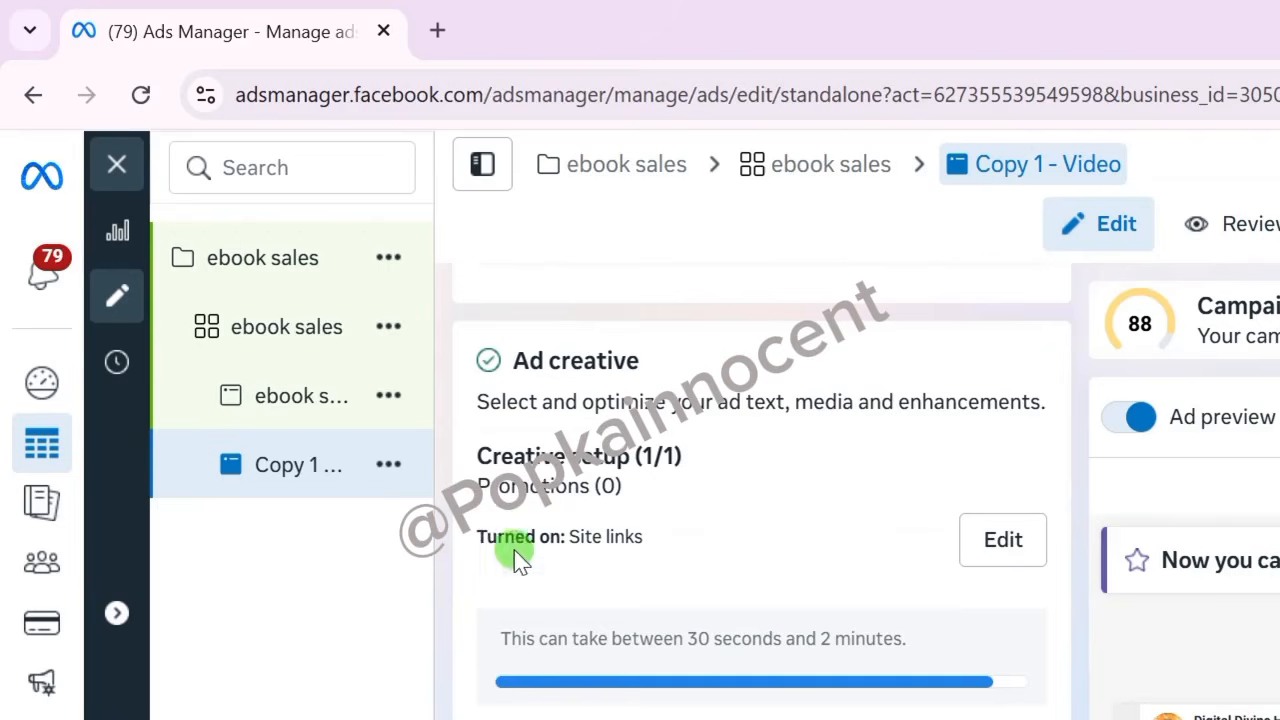
# Step: Check the finished creative of the "Copy 1 - Video" ad, preview it and publish it
pyautogui.scroll(-8, 471, 595)
pyautogui.scroll(-10, 471, 597)
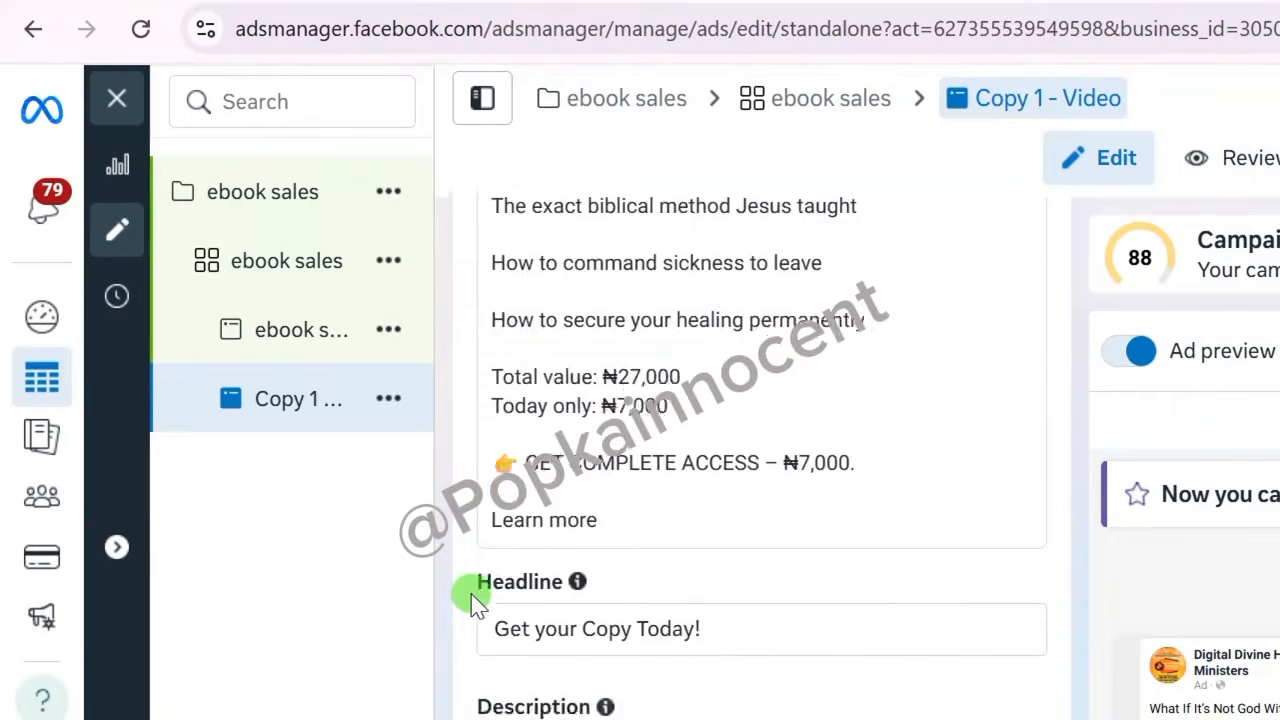
pyautogui.scroll(-10, 471, 597)
pyautogui.scroll(10, 458, 620)
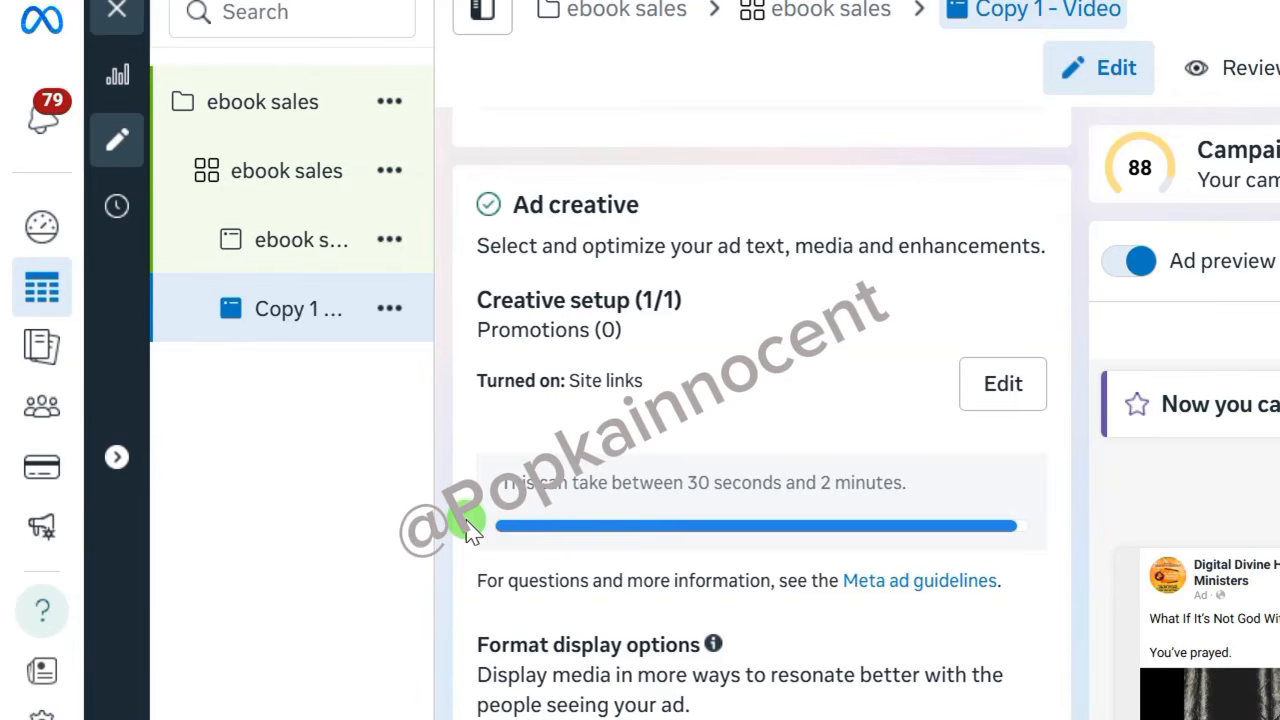
pyautogui.scroll(-2, 560, 480)
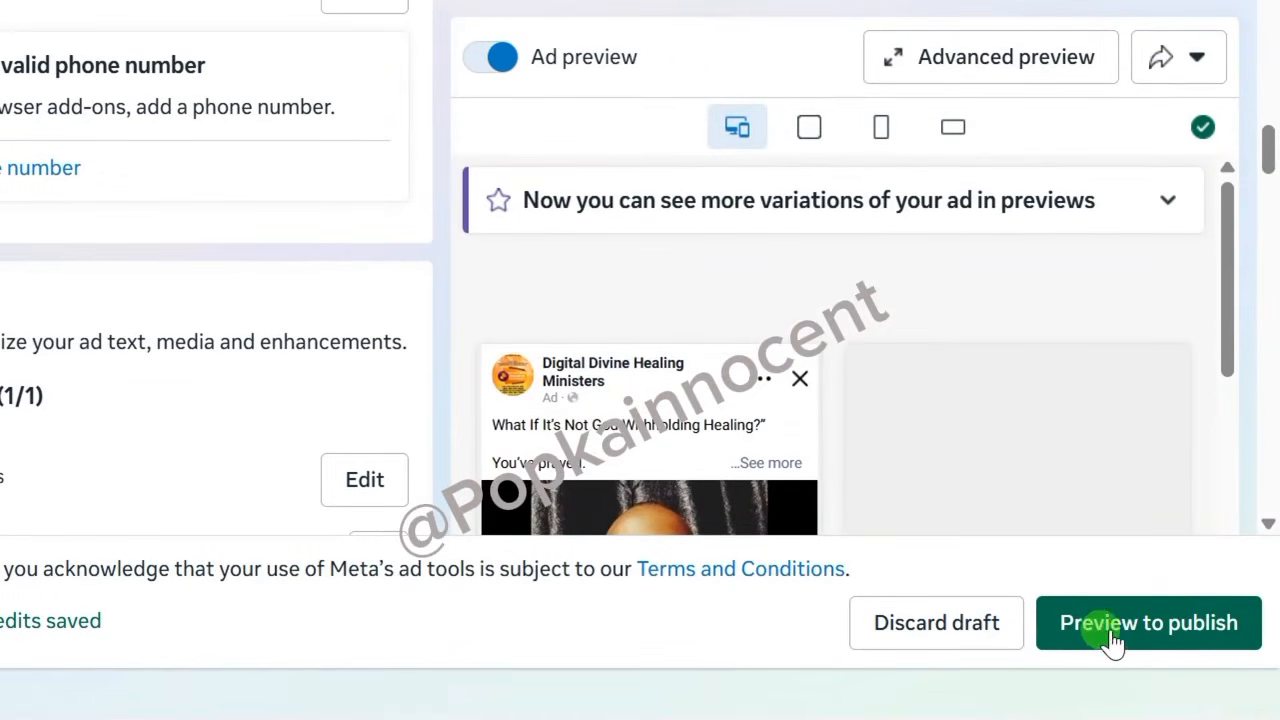
pyautogui.click(1124, 628)
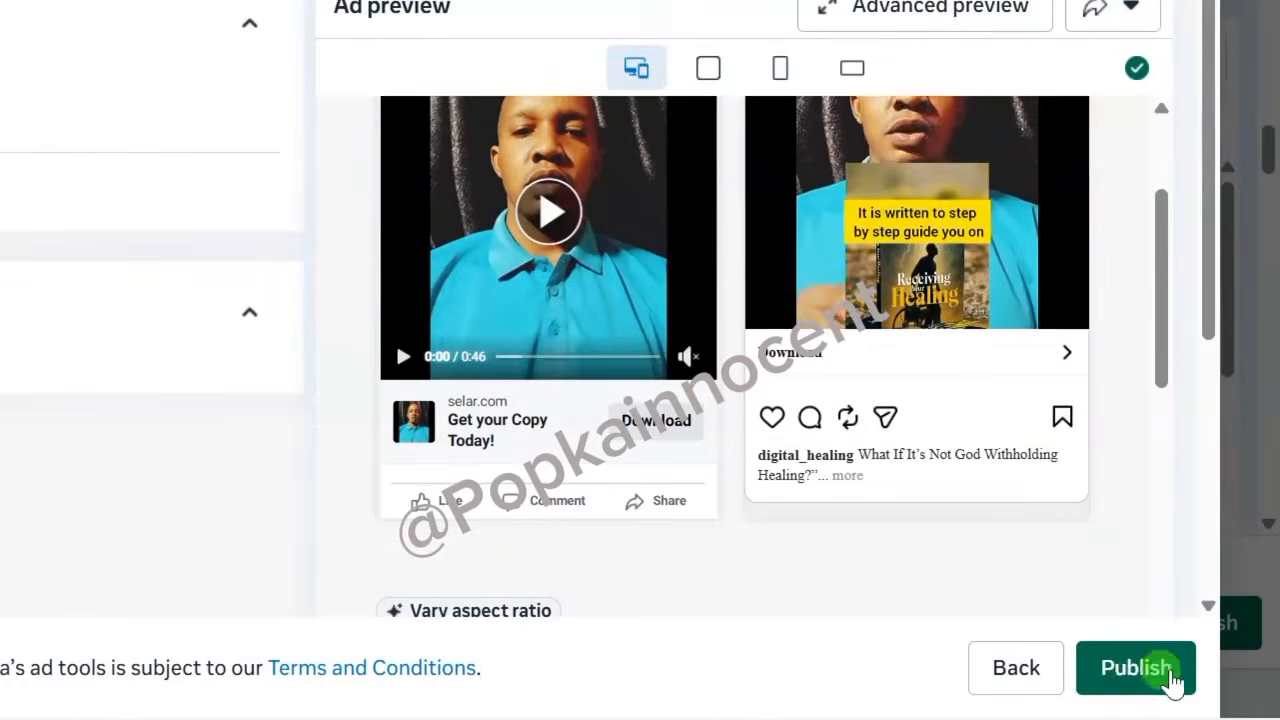
pyautogui.click(1124, 670)
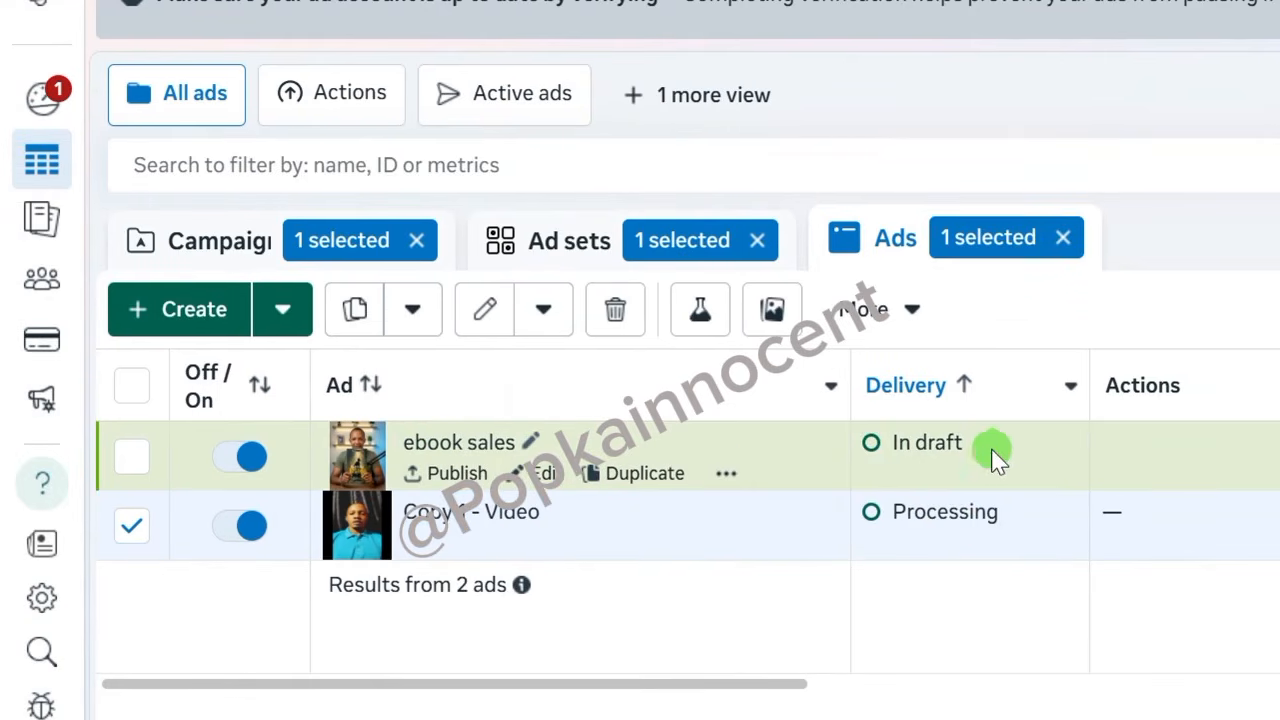
# Step: Open the draft "ebook sales" image ad, publish it, and check the delivery status of the ads
pyautogui.click(551, 482)
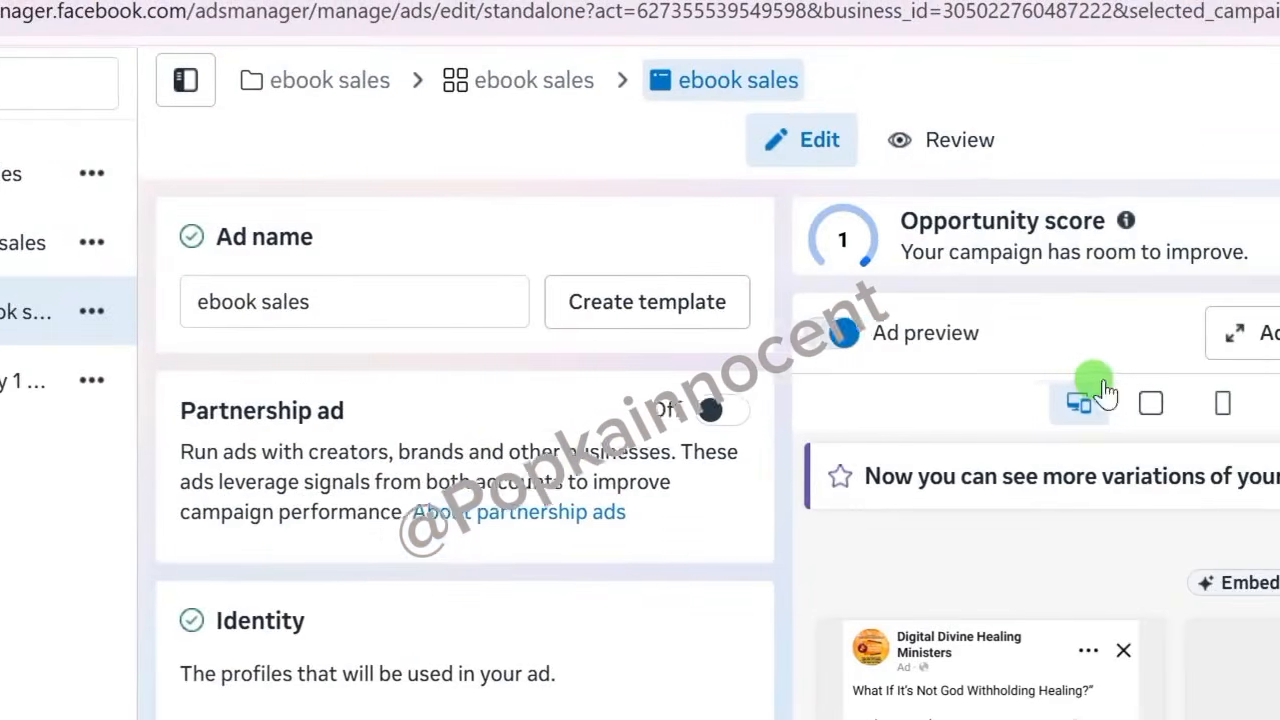
pyautogui.moveTo(971, 584)
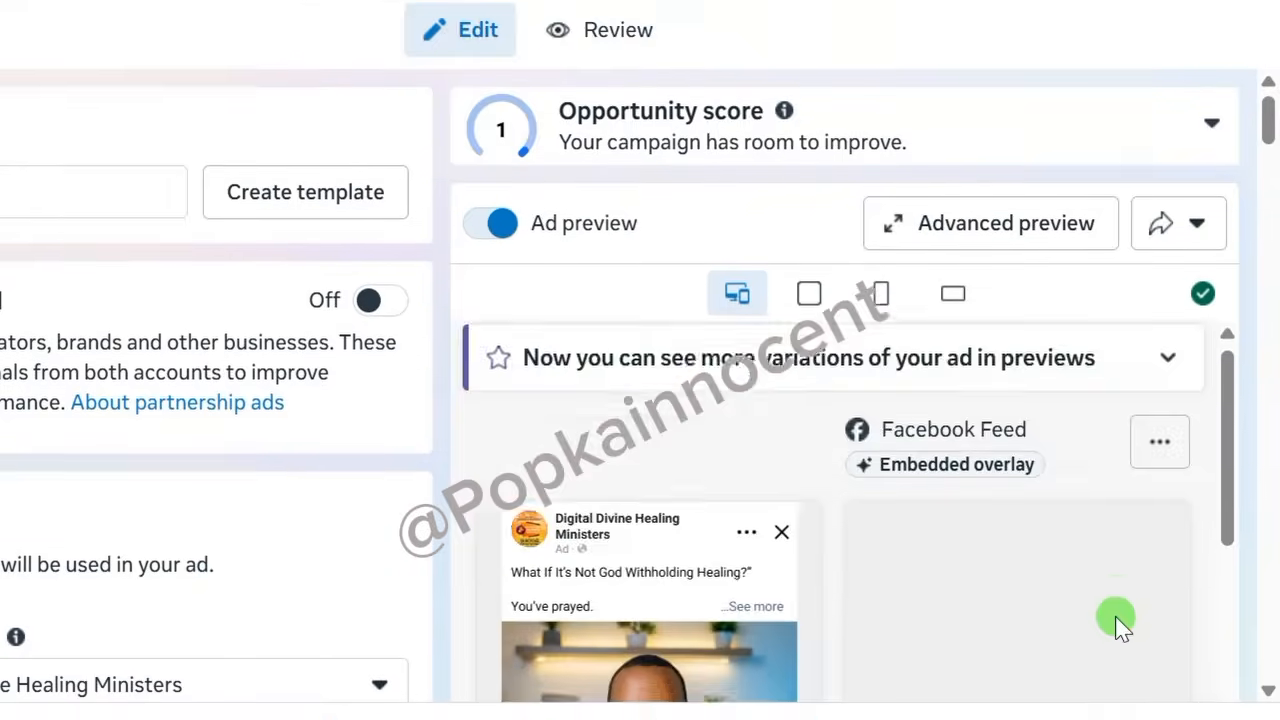
pyautogui.scroll(-5, 1120, 620)
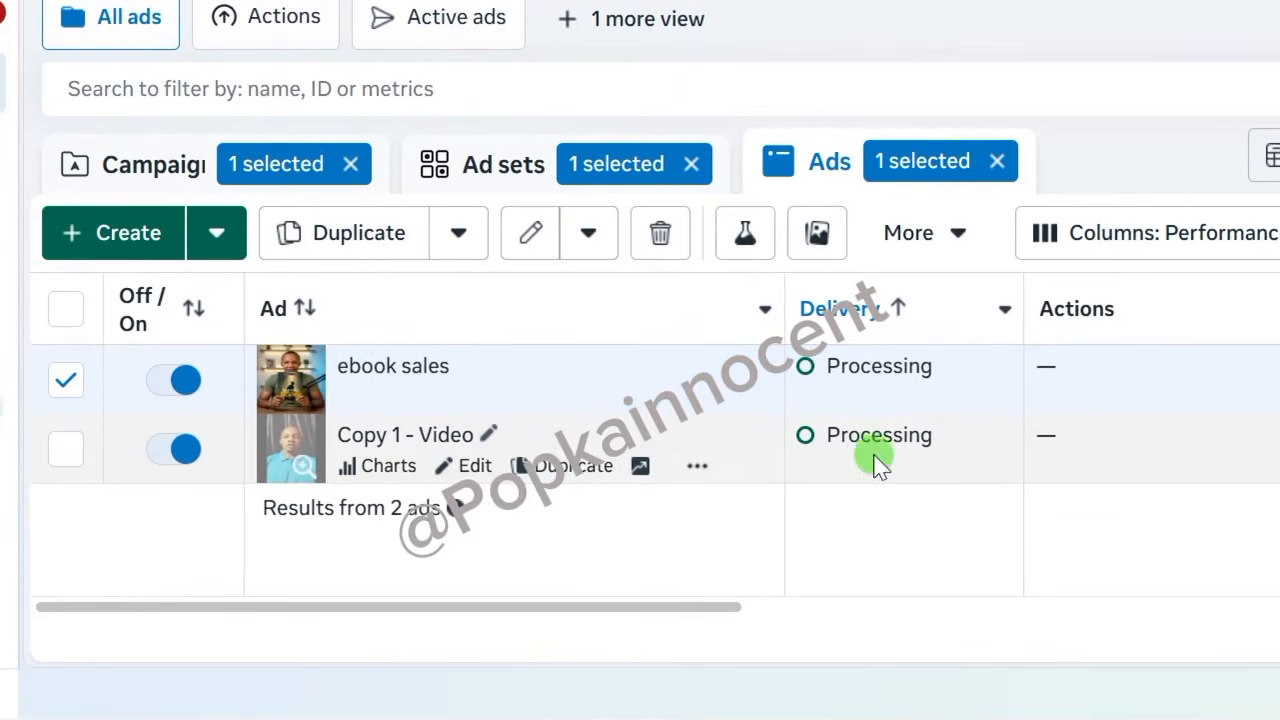
pyautogui.moveTo(893, 448)
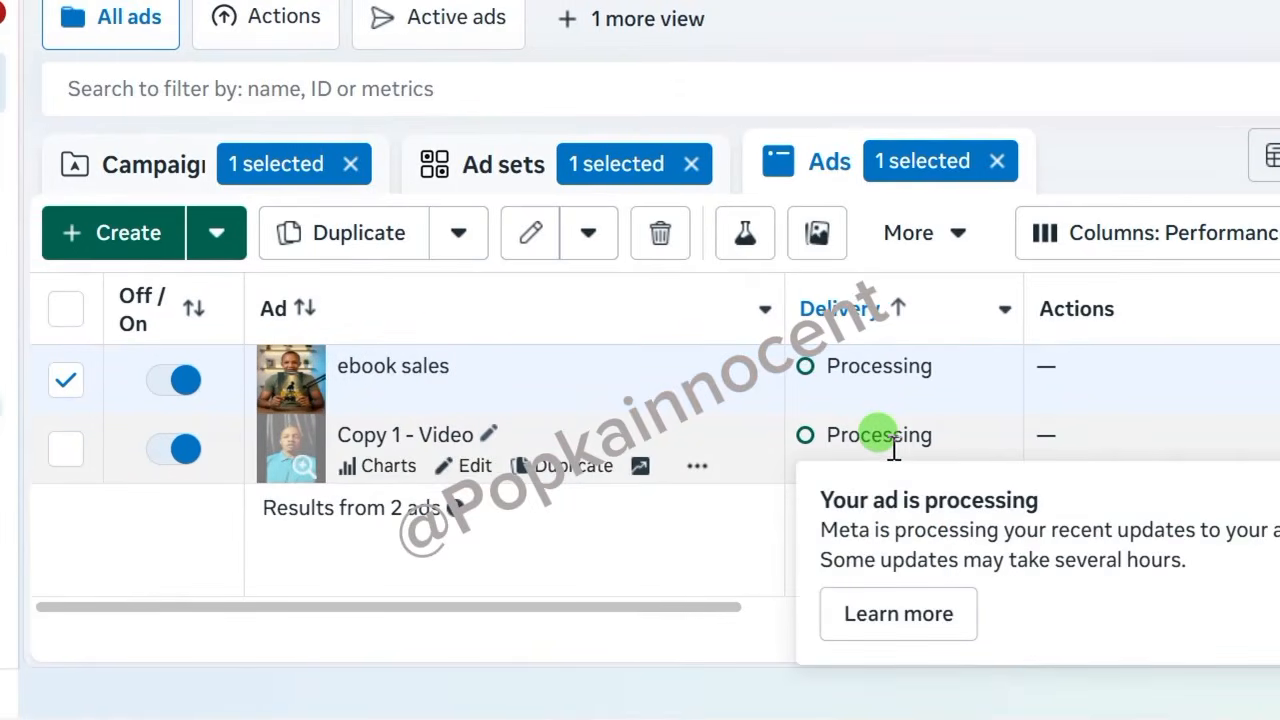